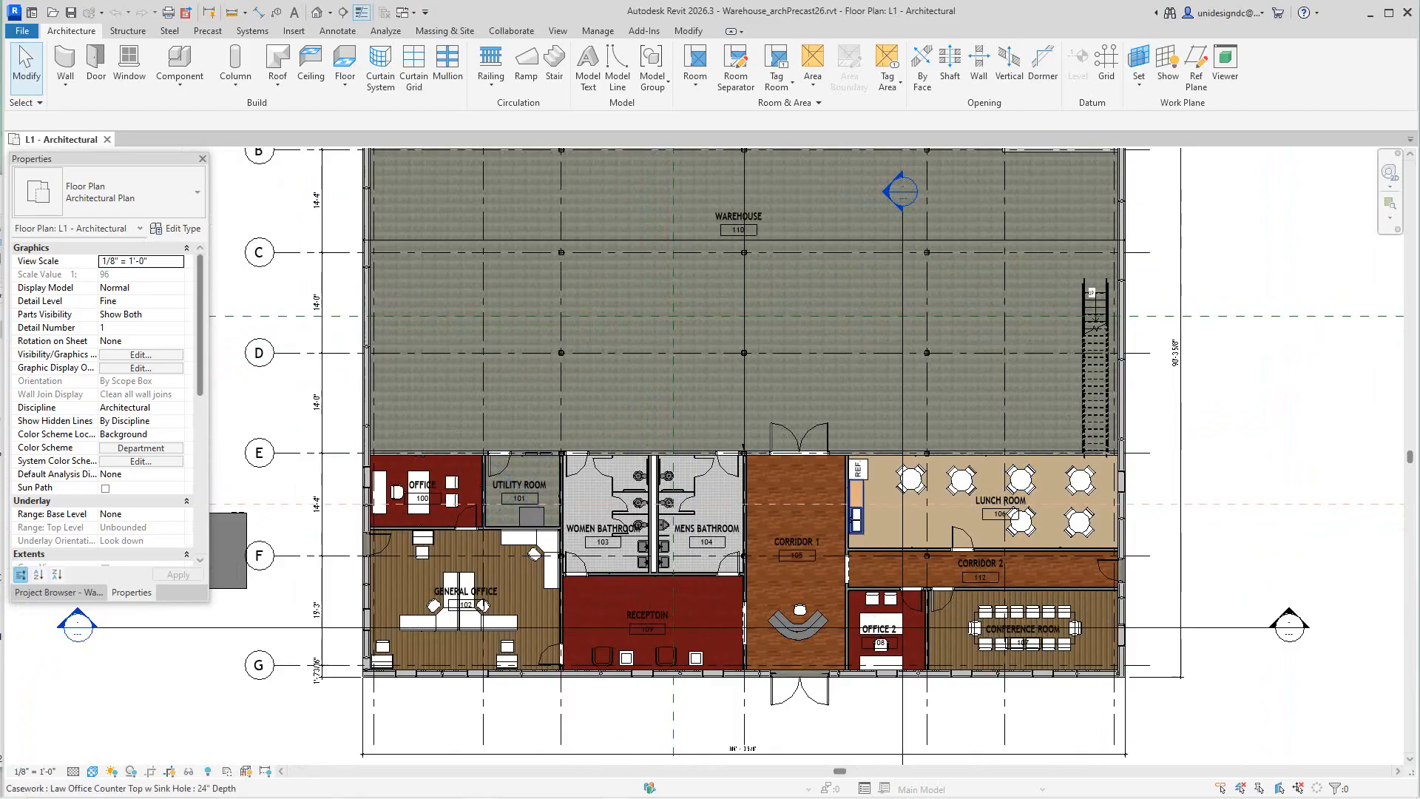
pyautogui.scroll(-1, 995, 518)
pyautogui.moveTo(998, 514); pyautogui.dragTo(964, 586, button='middle')
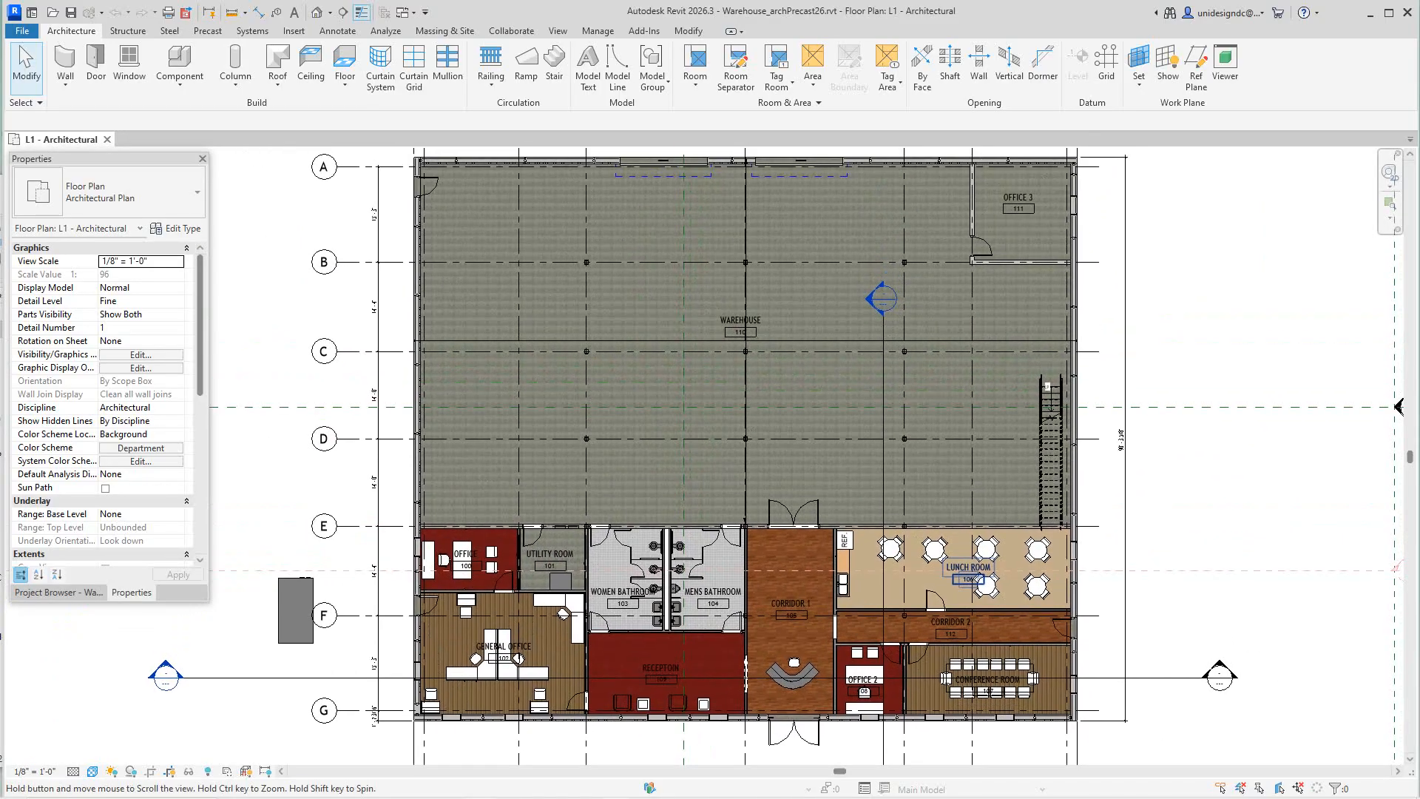
pyautogui.scroll(2, 863, 577)
pyautogui.scroll(1, 873, 575)
pyautogui.scroll(-2, 873, 576)
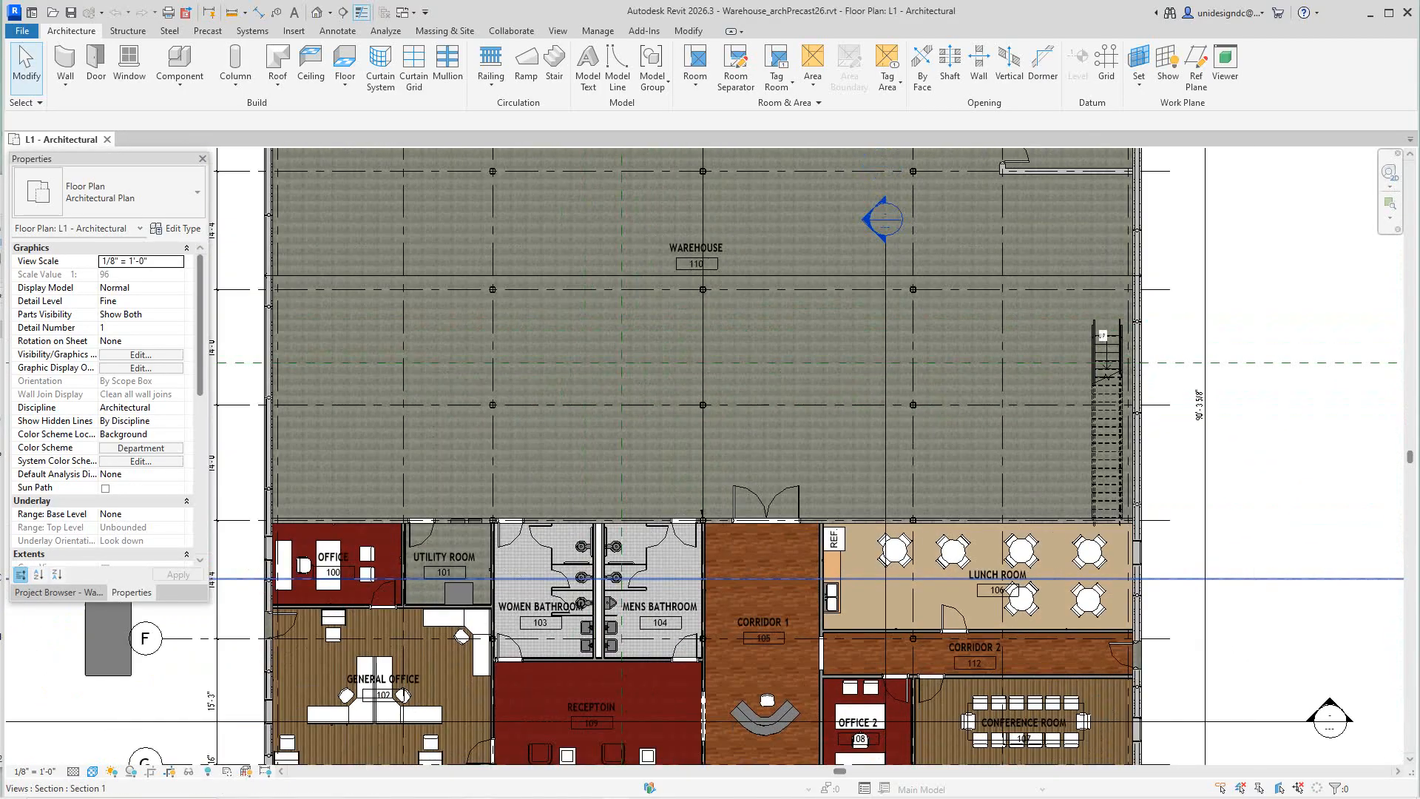
pyautogui.moveTo(873, 576); pyautogui.dragTo(921, 577, button='middle')
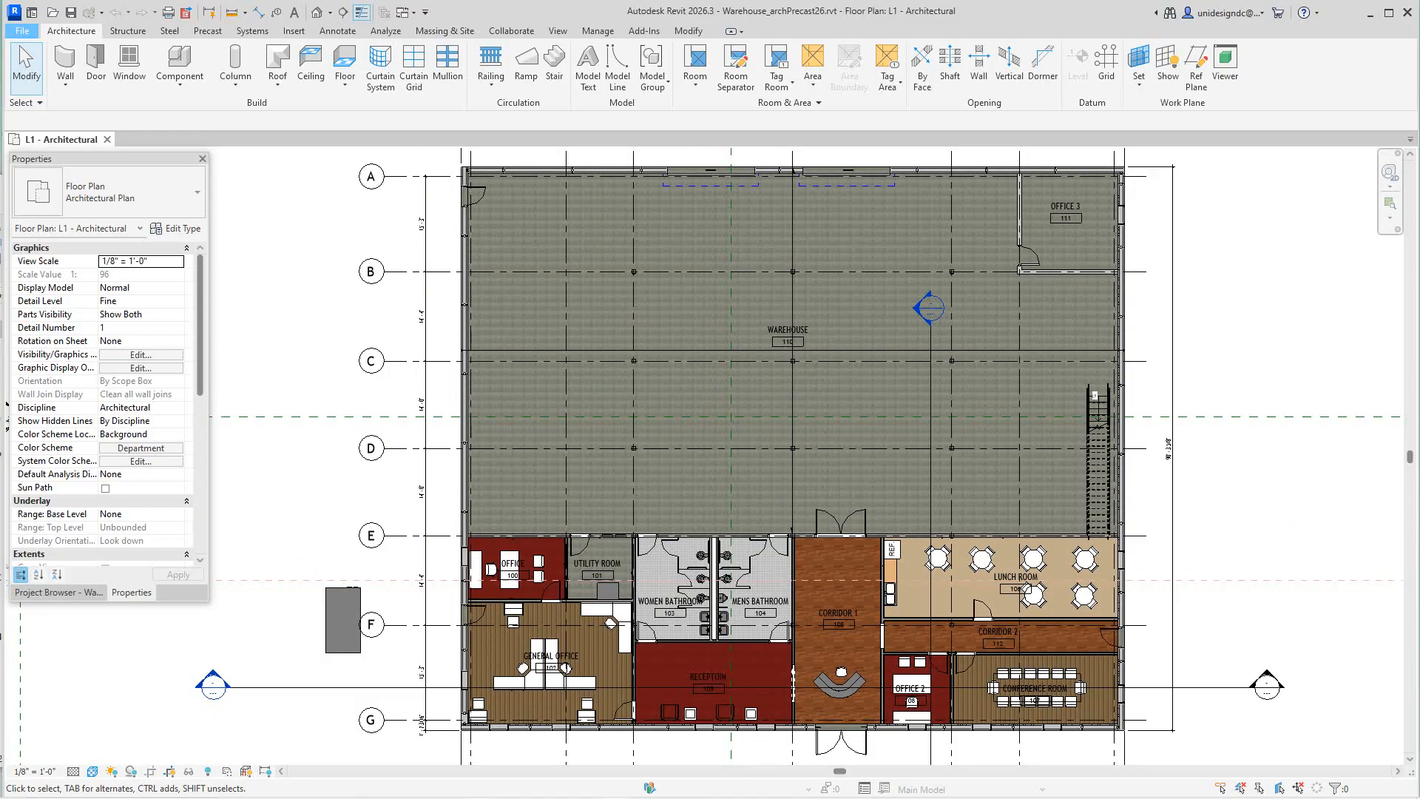
# Close the Warehouse_archPrecast26 project and open the recent Warehouse_Electrical26 project.
pyautogui.click(22, 30)
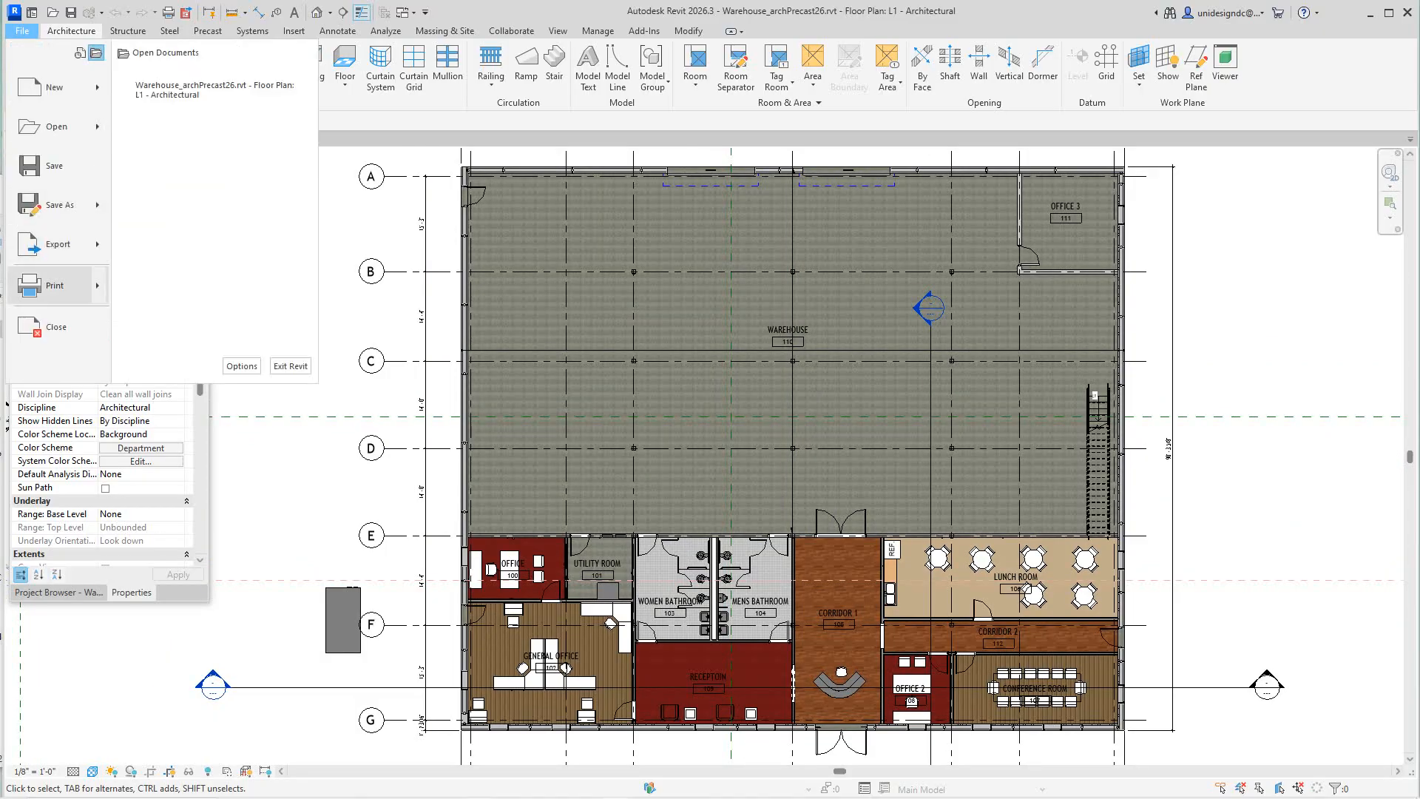
pyautogui.click(56, 326)
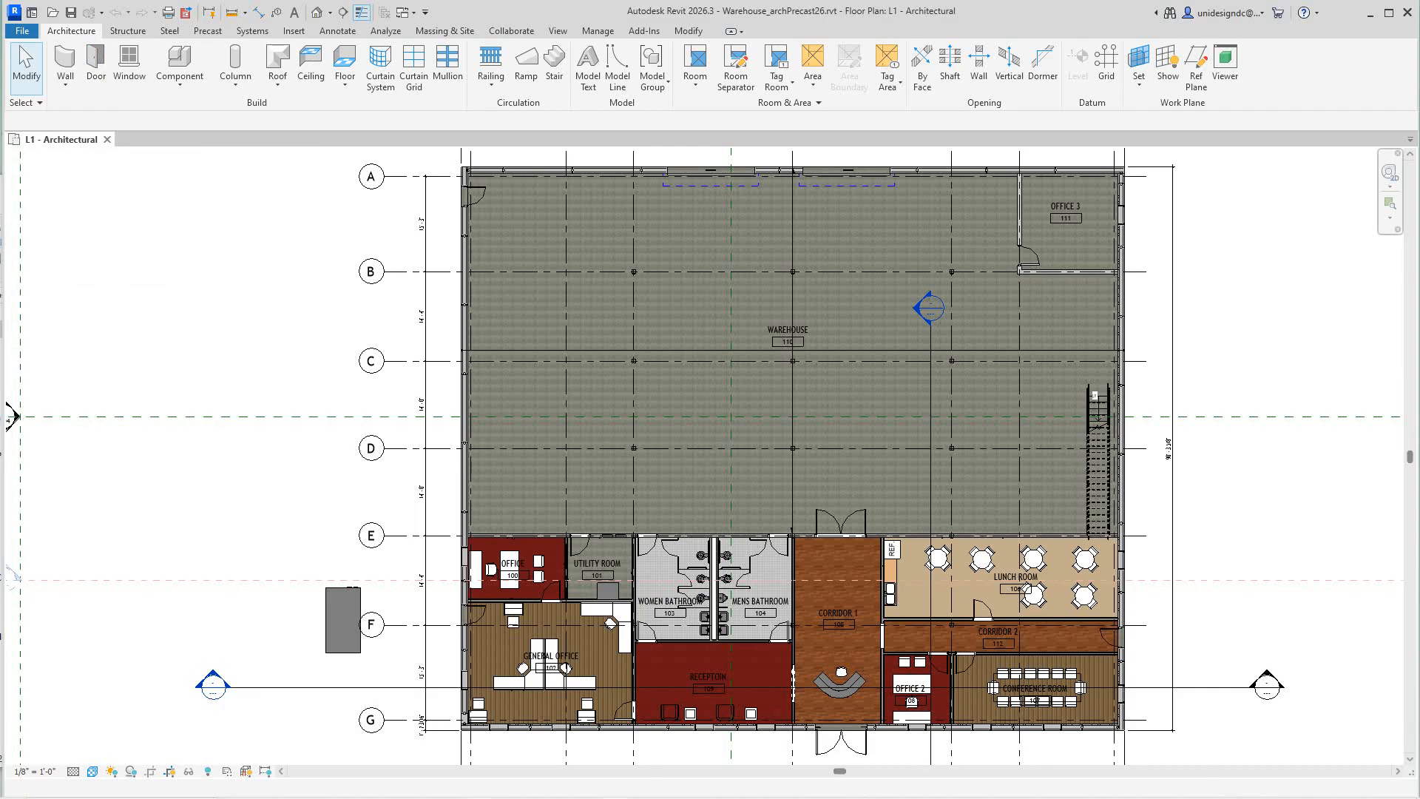
pyautogui.hotkey('ctrl', 'd')
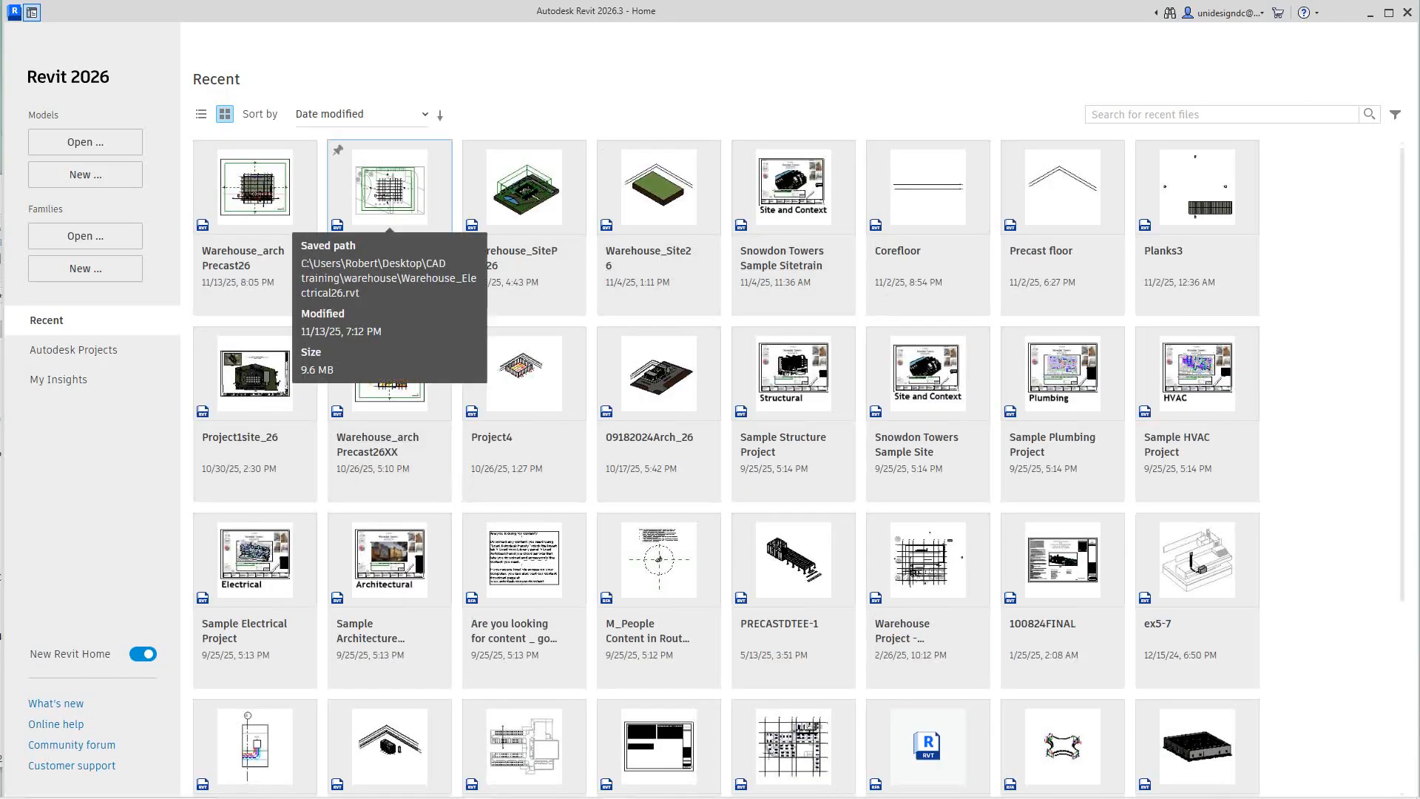
pyautogui.click(389, 188)
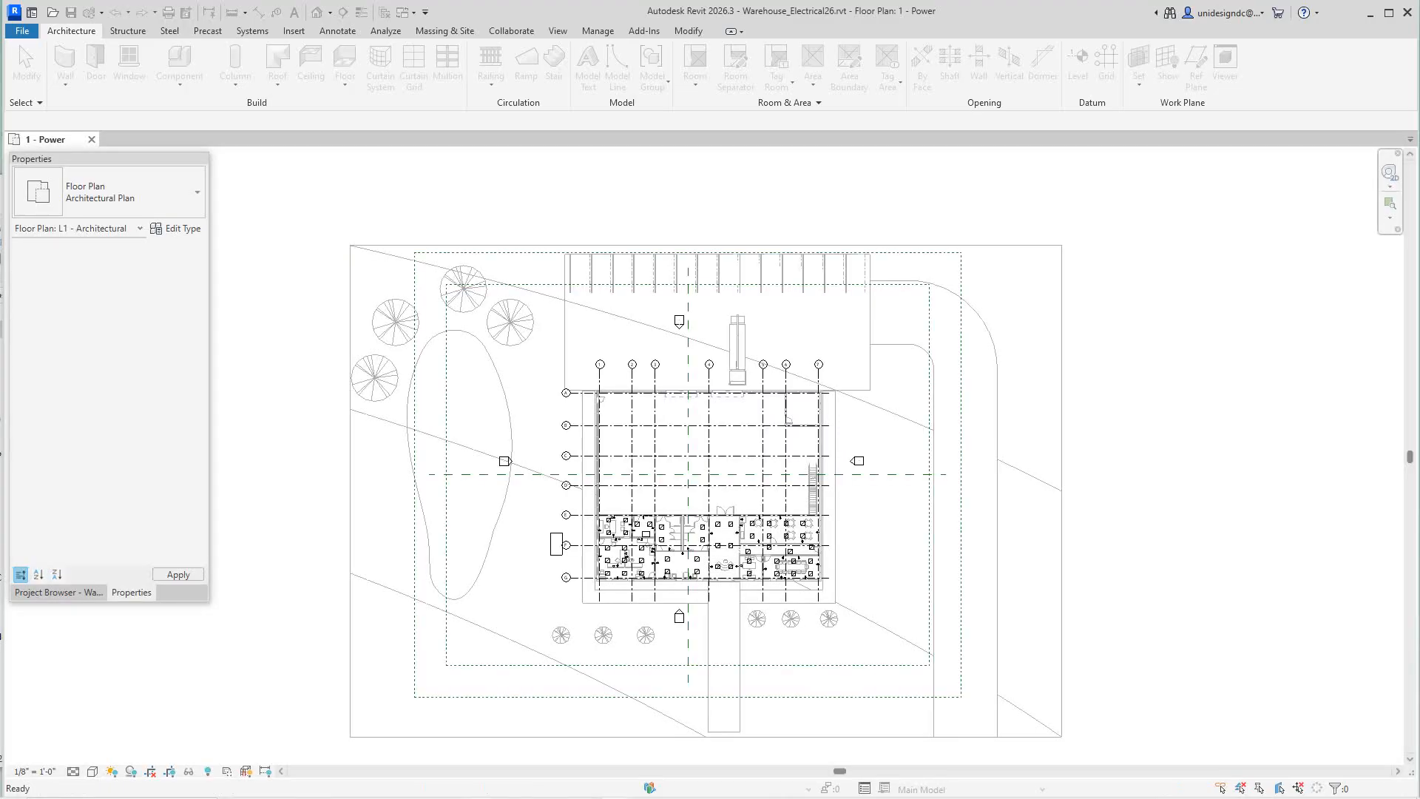
# Examine the recessed lighting fixtures, receptacles and wall-mounted panelboards in and around the utility room on the power plan.
pyautogui.scroll(6, 687, 522)
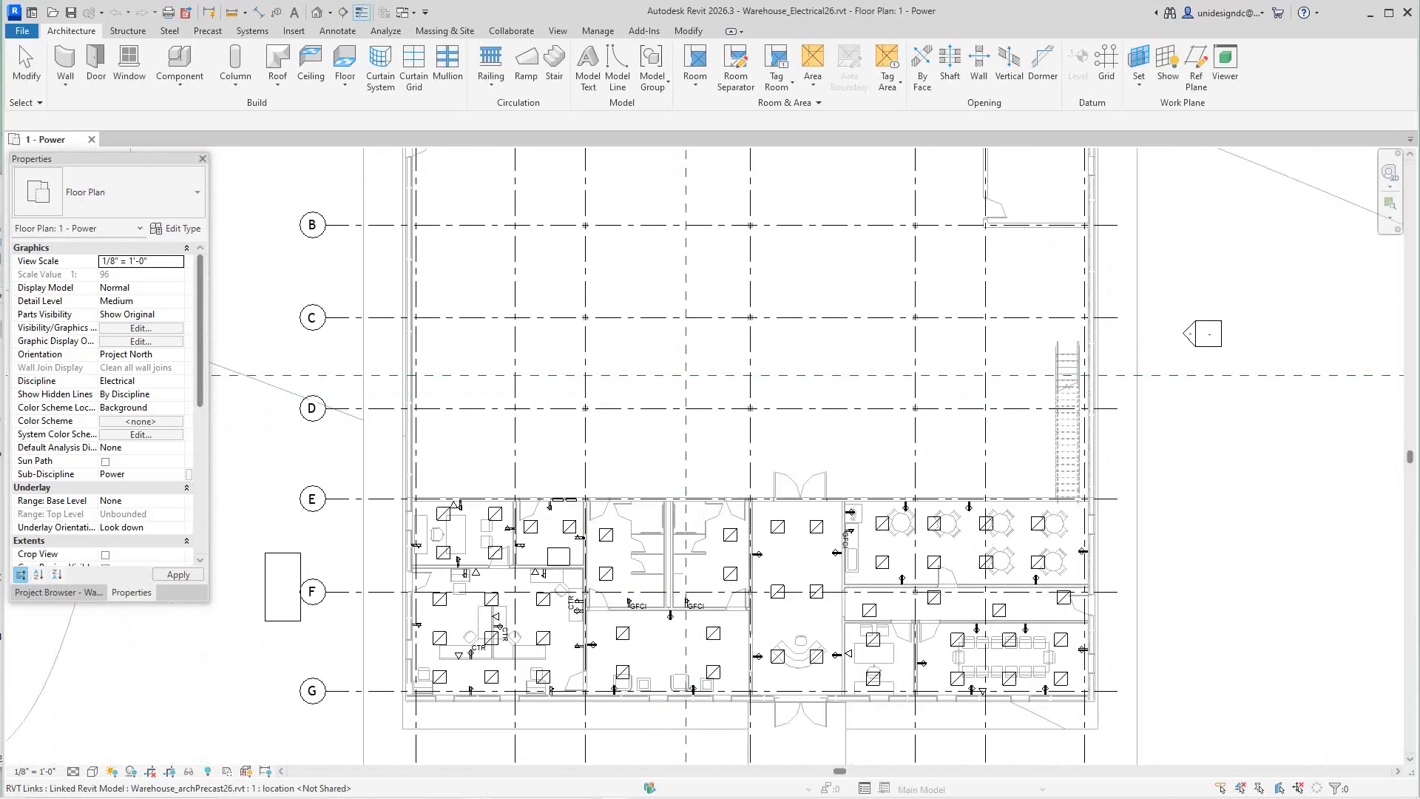
pyautogui.scroll(5, 453, 637)
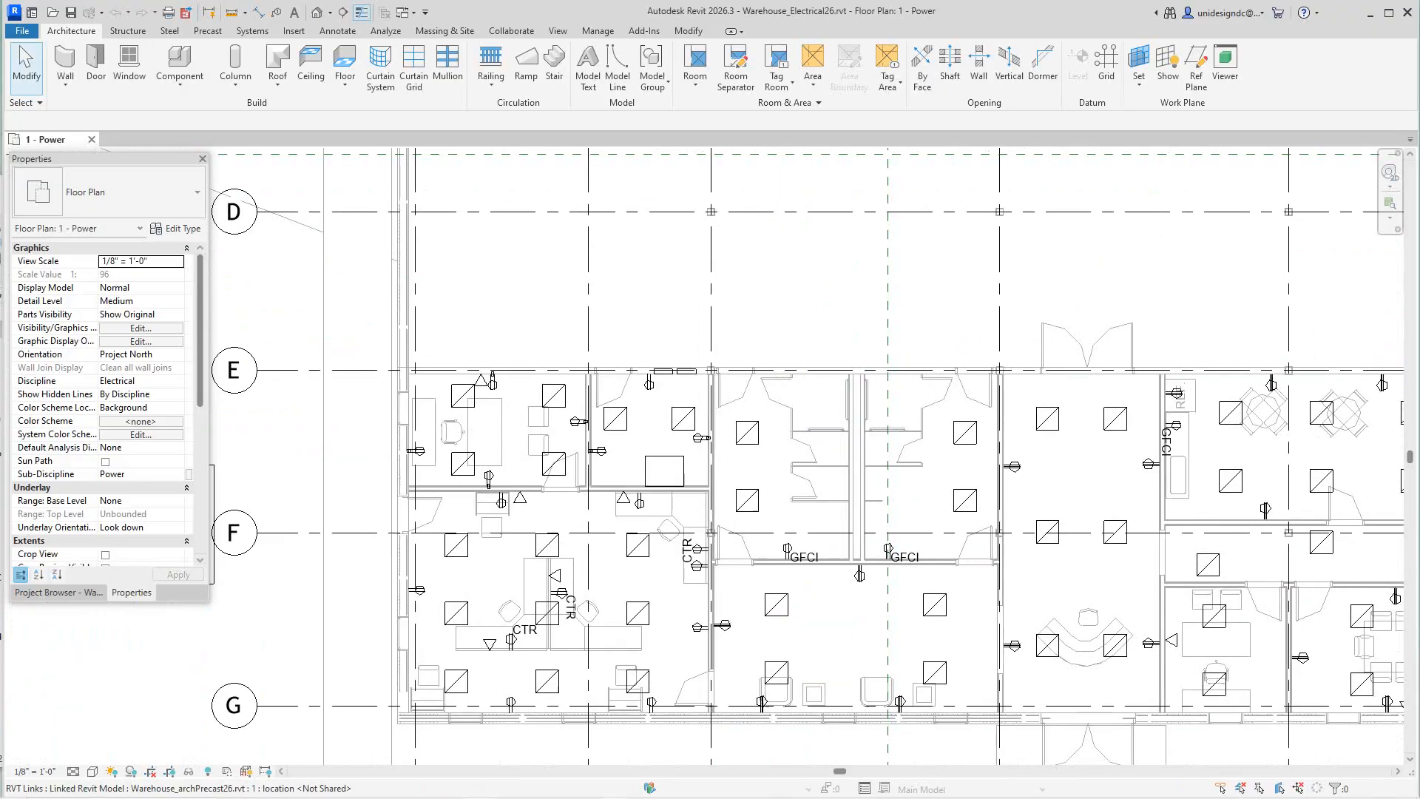
pyautogui.moveTo(573, 421); pyautogui.dragTo(563, 414, button='middle')
pyautogui.scroll(2, 563, 414)
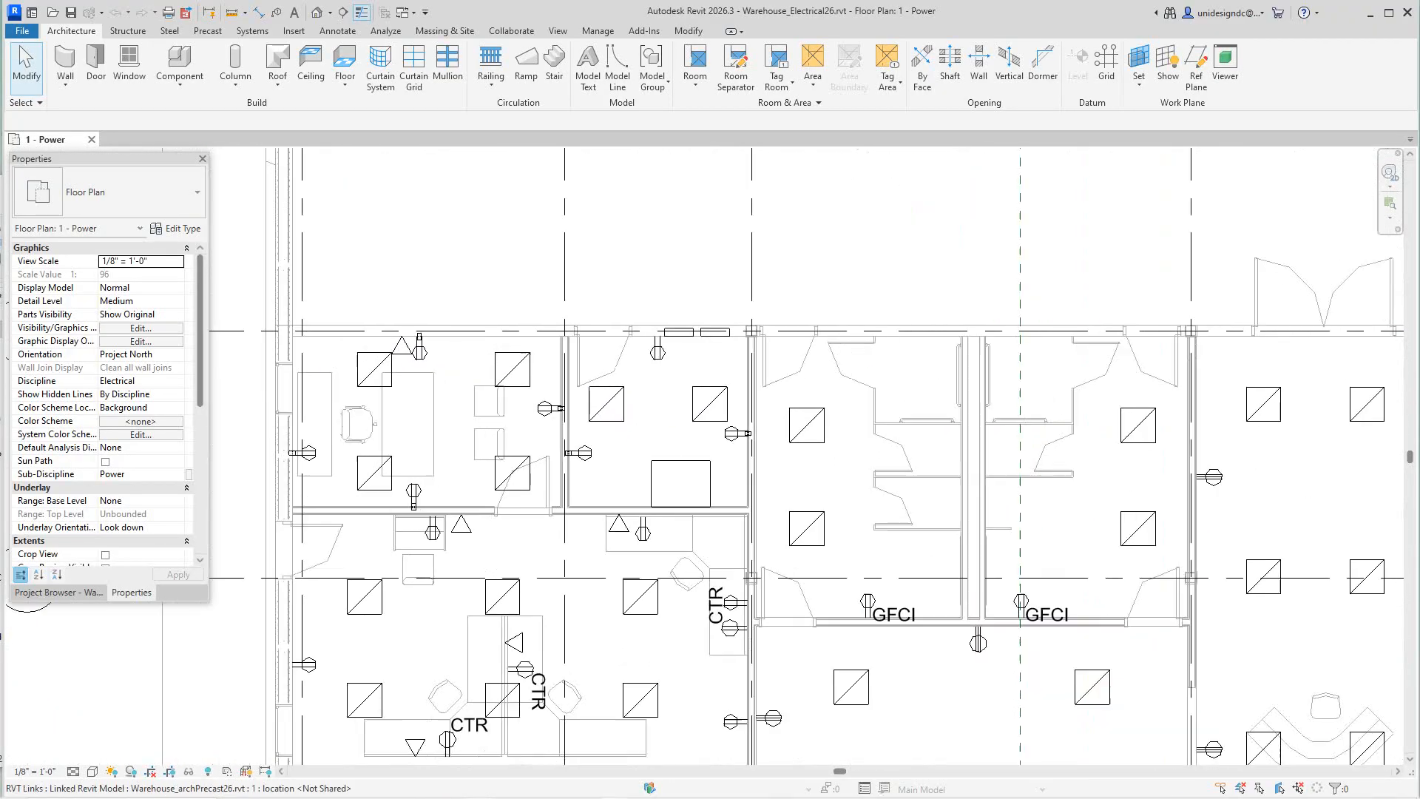
pyautogui.scroll(-3, 563, 414)
pyautogui.scroll(-1, 563, 415)
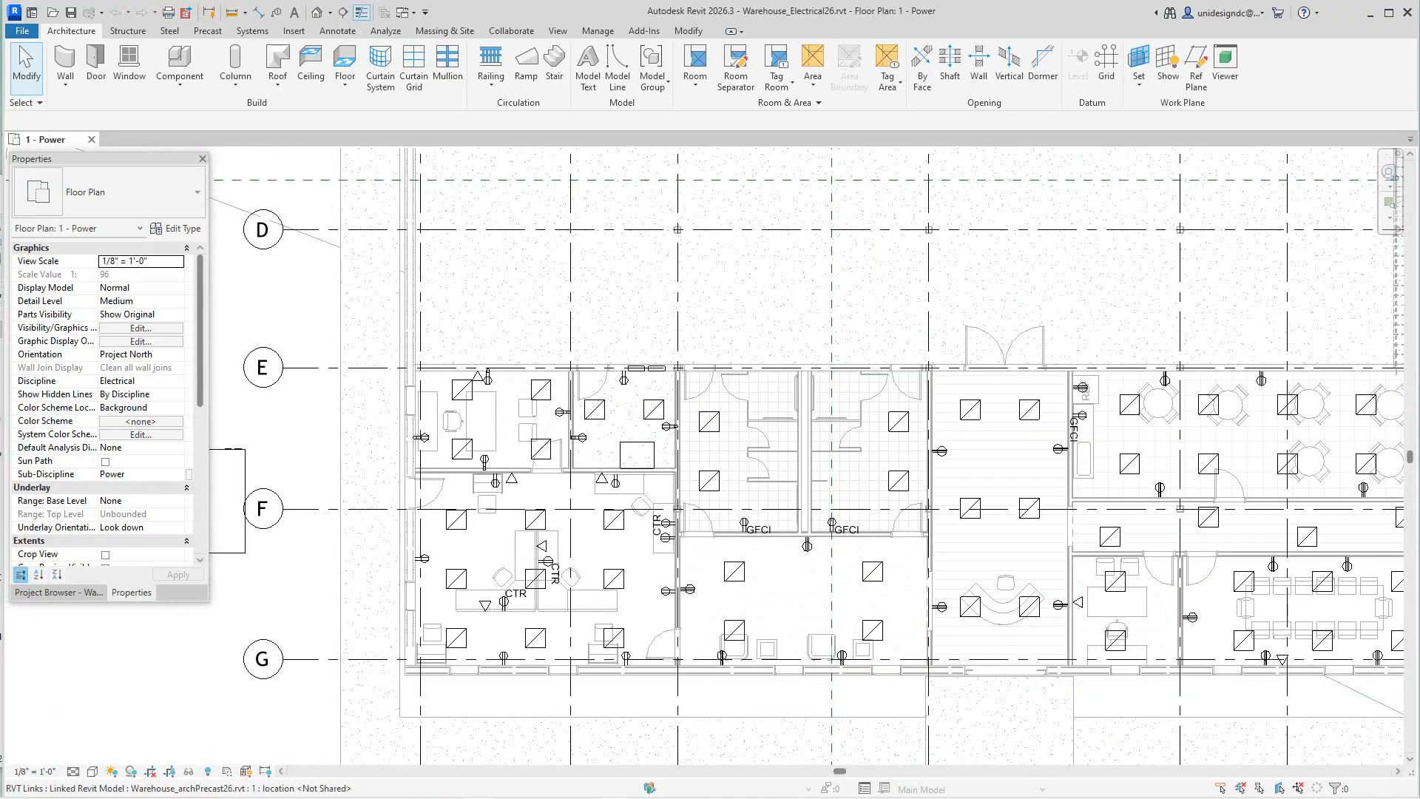
pyautogui.scroll(3, 868, 423)
pyautogui.moveTo(868, 423); pyautogui.dragTo(961, 383, button='middle')
pyautogui.scroll(-3, 766, 385)
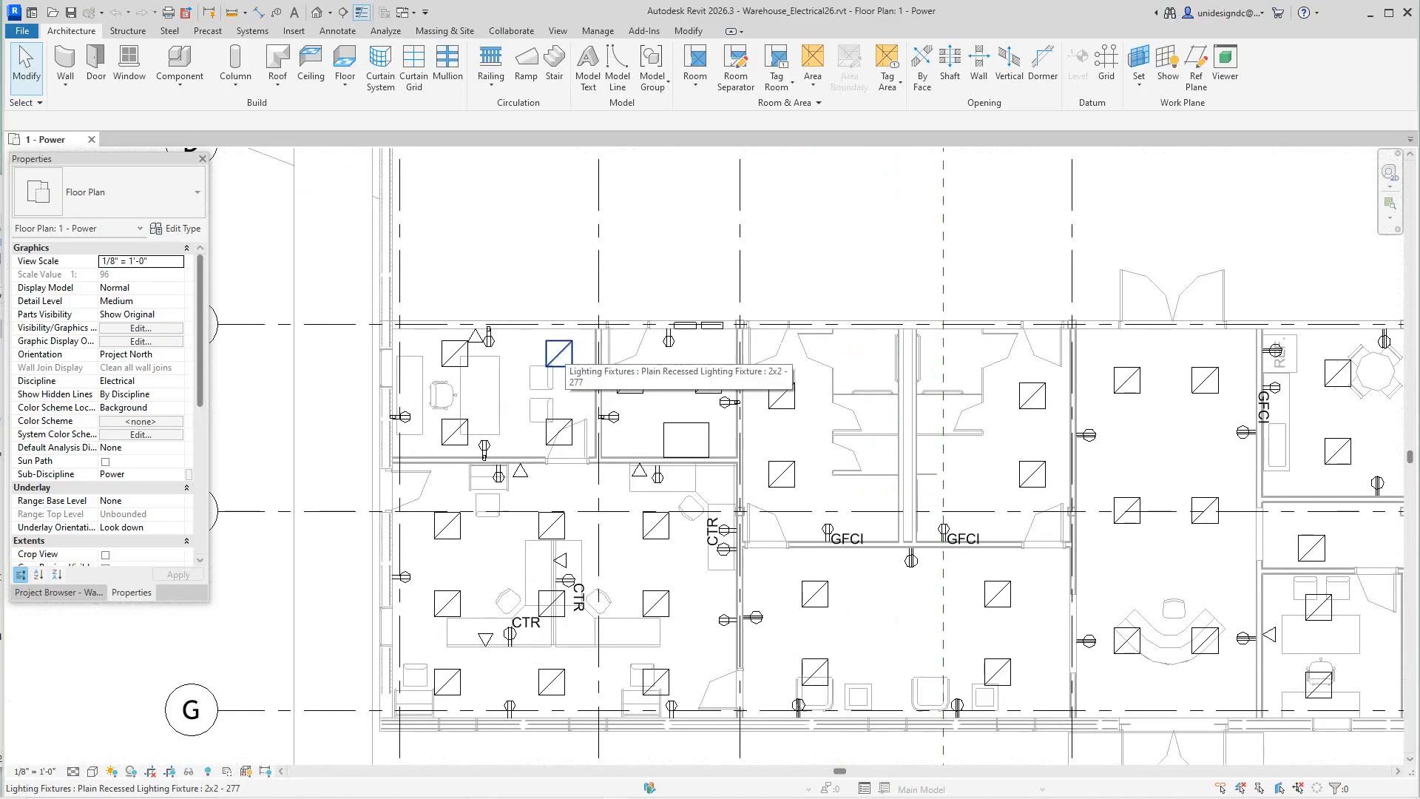
pyautogui.scroll(2, 526, 343)
pyautogui.scroll(4, 703, 340)
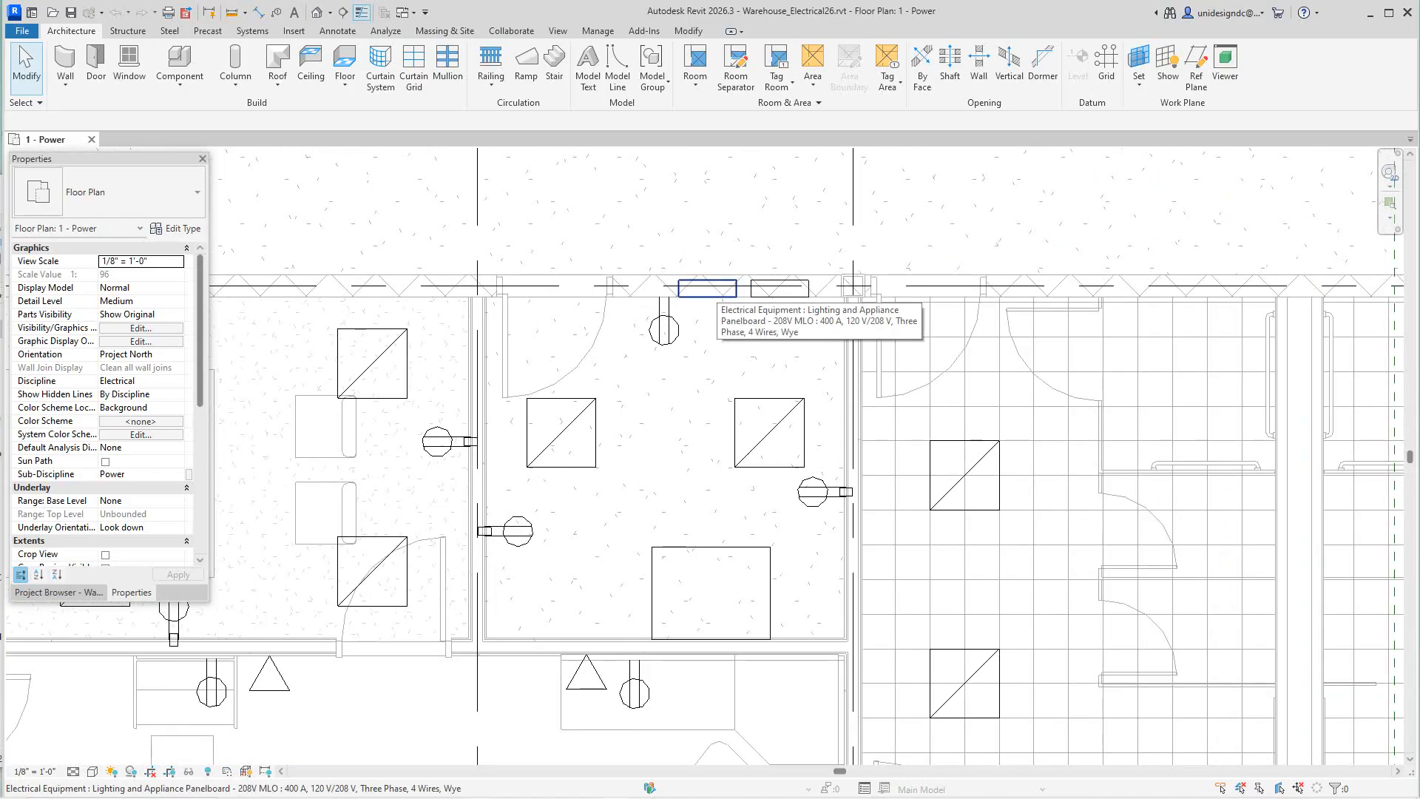
pyautogui.scroll(-1, 776, 288)
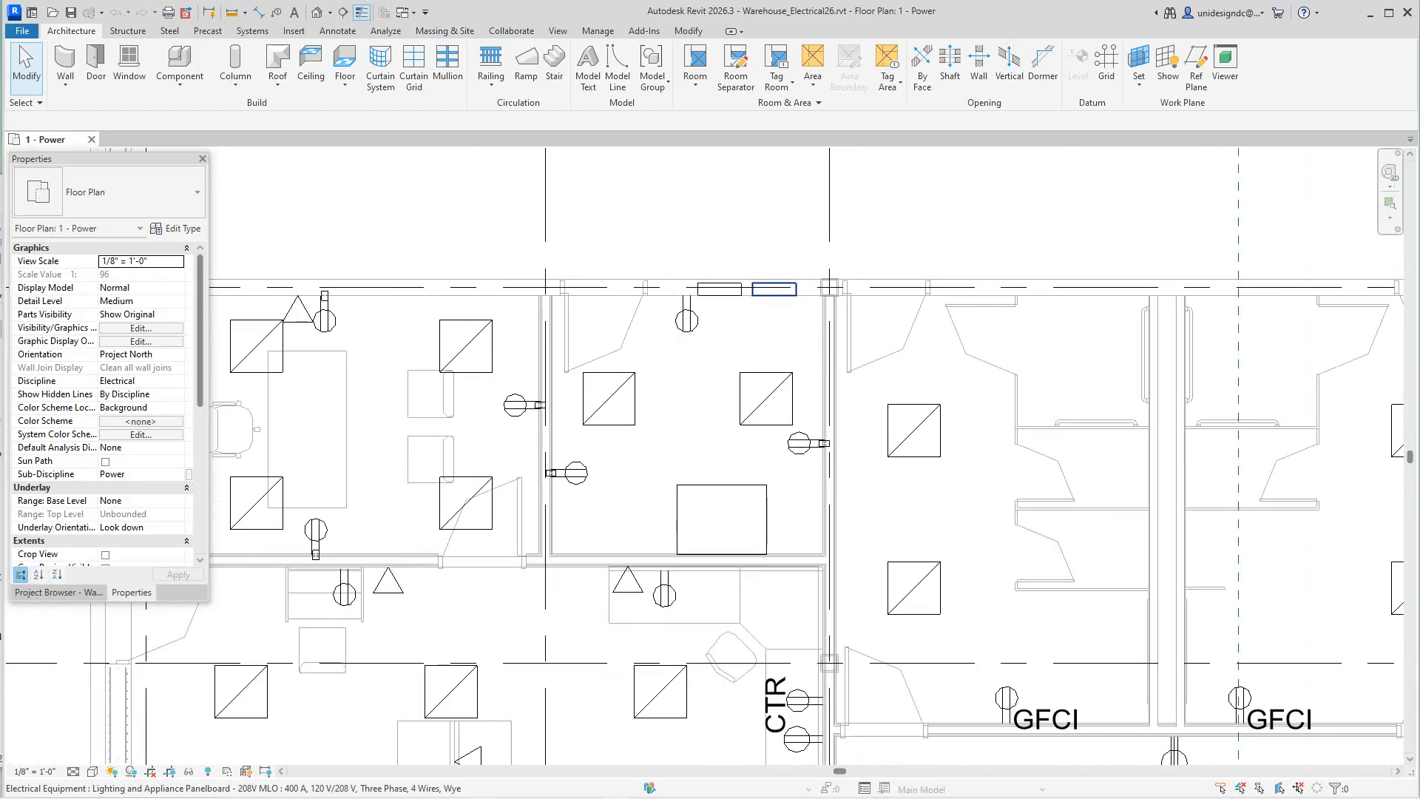
pyautogui.moveTo(777, 326); pyautogui.dragTo(761, 375, button='middle')
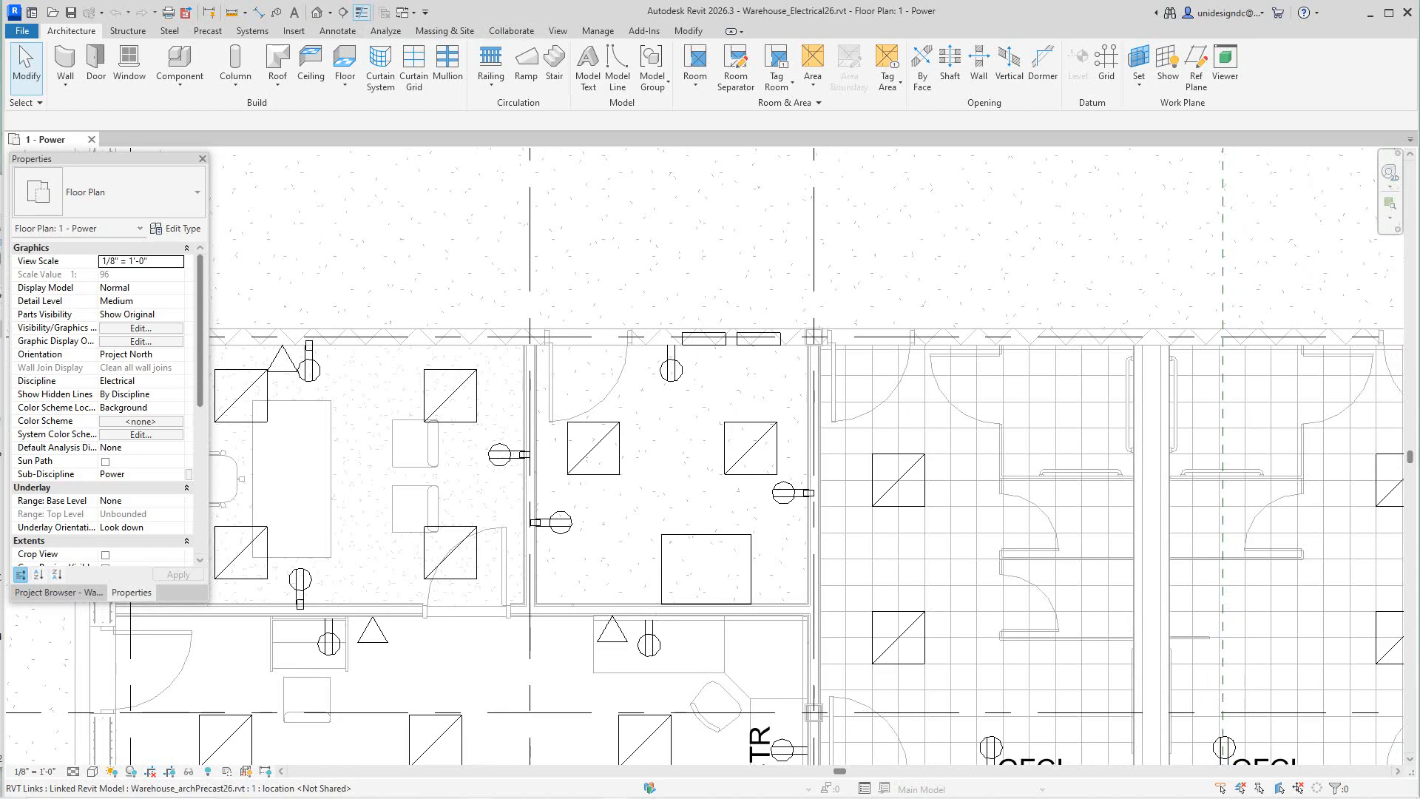
# Load the Lighting and Appliance Panelboard - 480V MLO - Surface family from the Autodesk library's Electrical/MEP/Electric Power/Distribution category.
pyautogui.click(293, 30)
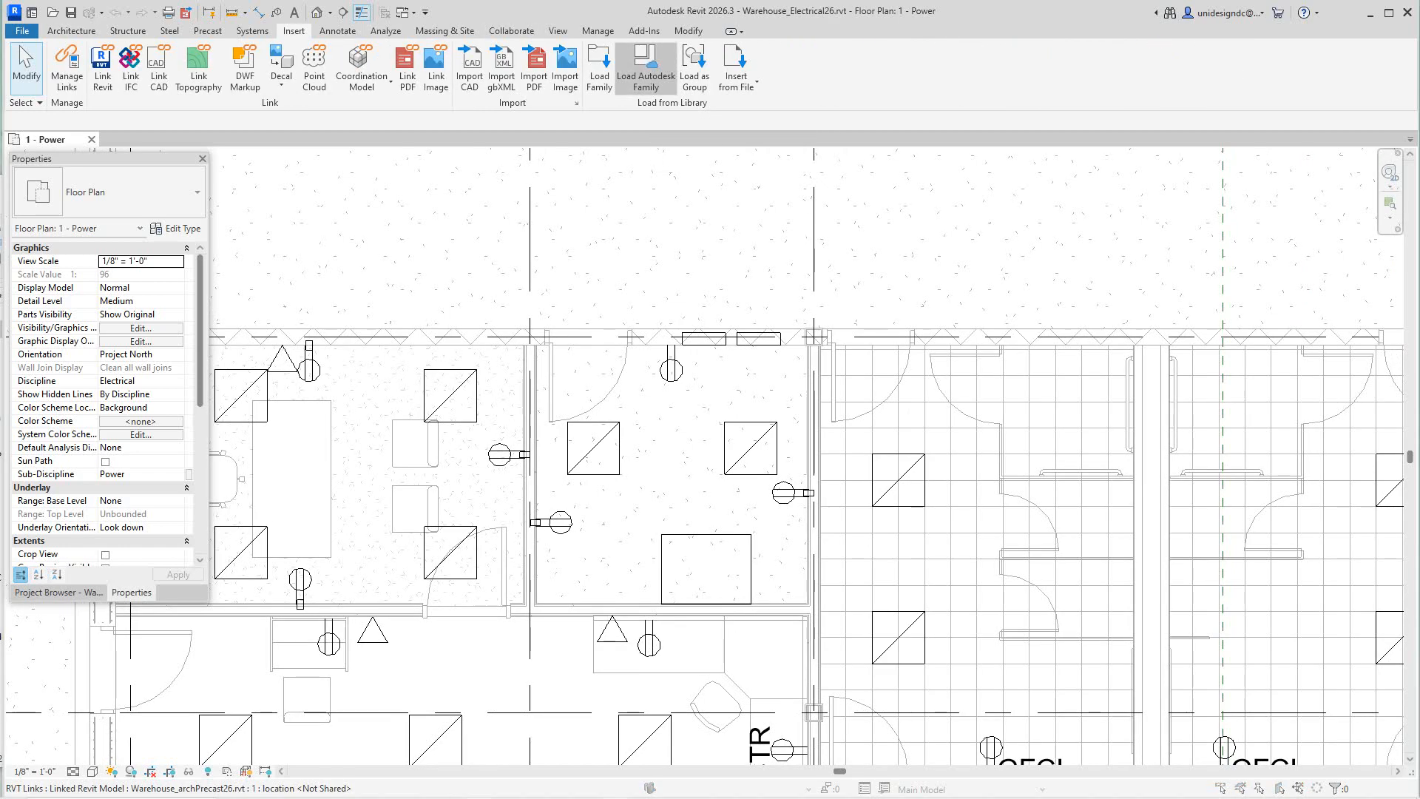
pyautogui.click(646, 70)
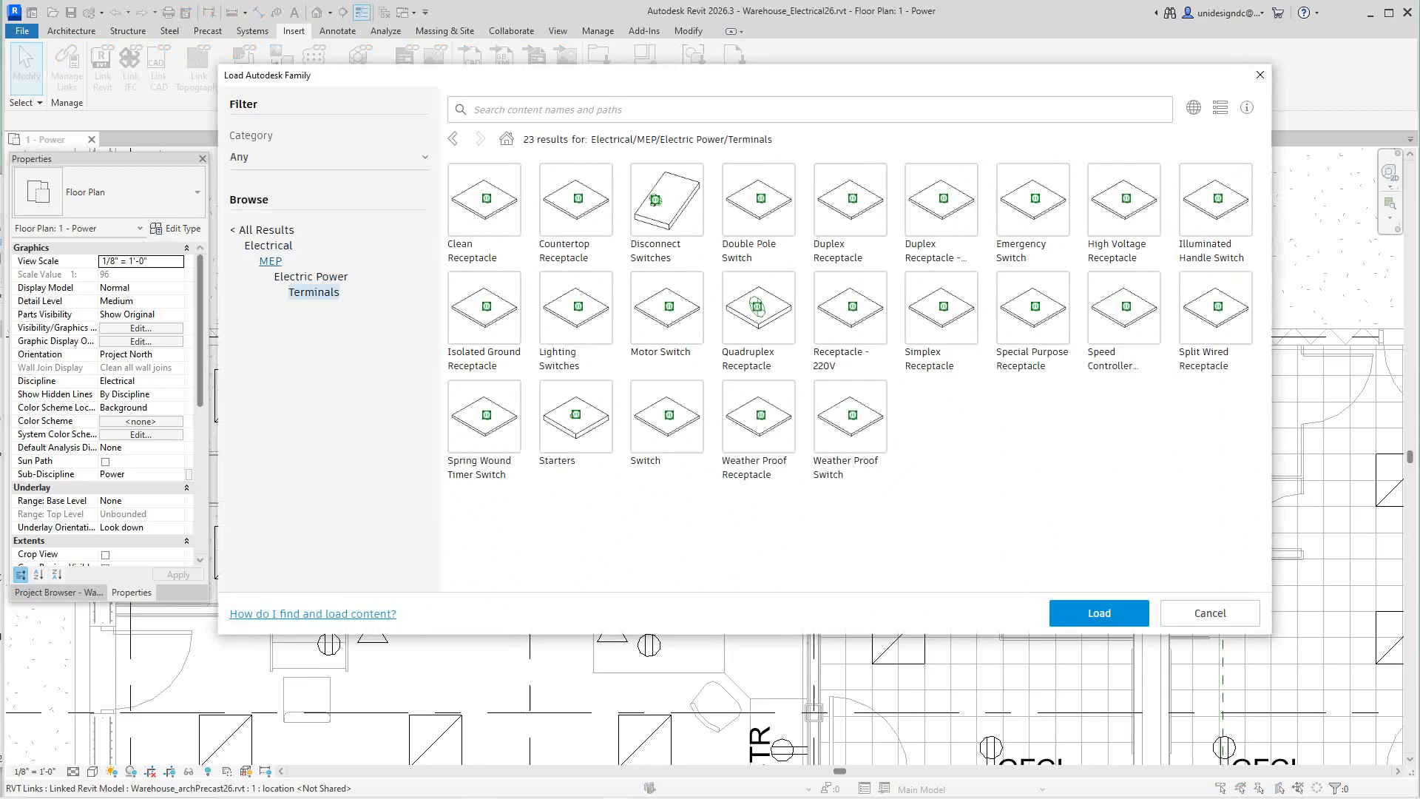
pyautogui.click(269, 261)
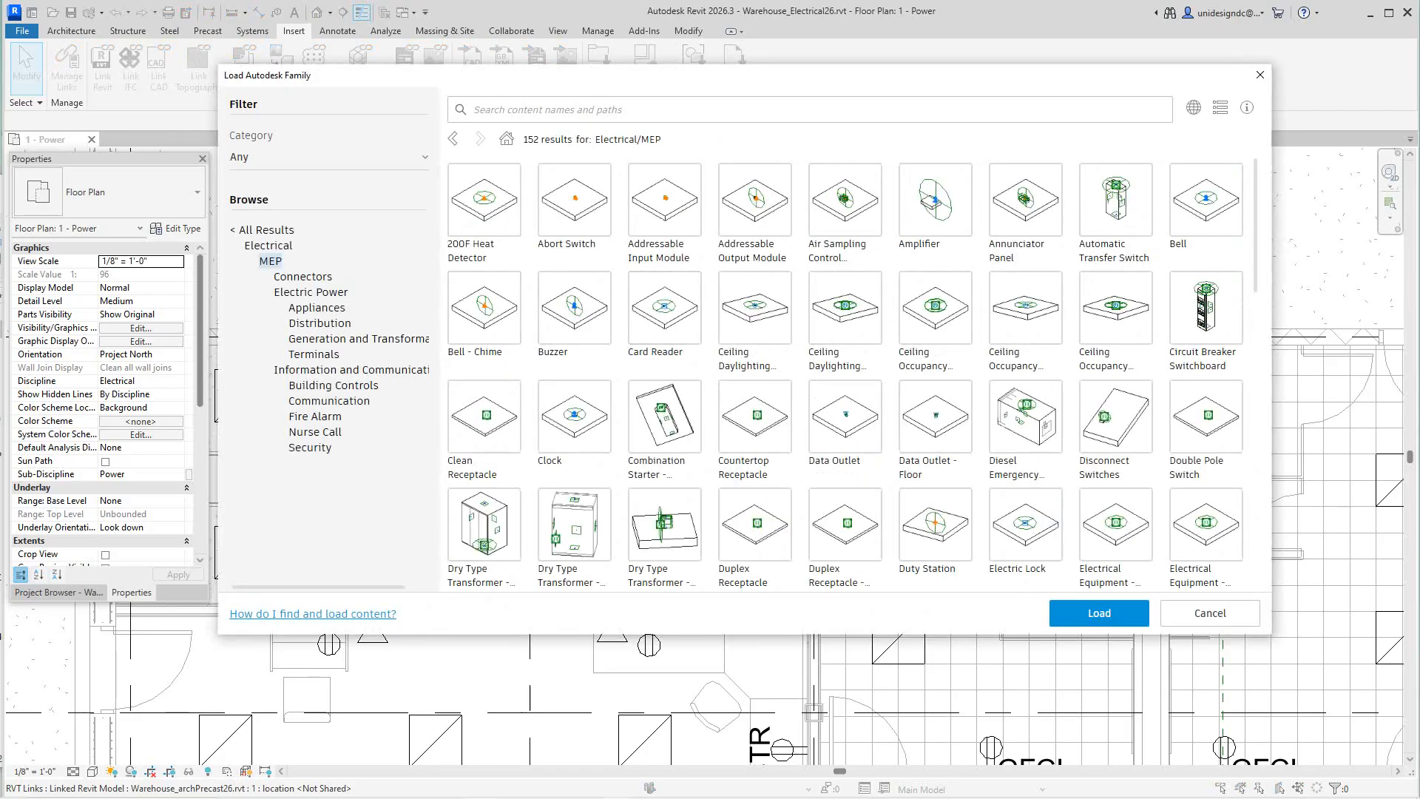
pyautogui.scroll(-3, 846, 373)
pyautogui.scroll(-2, 845, 373)
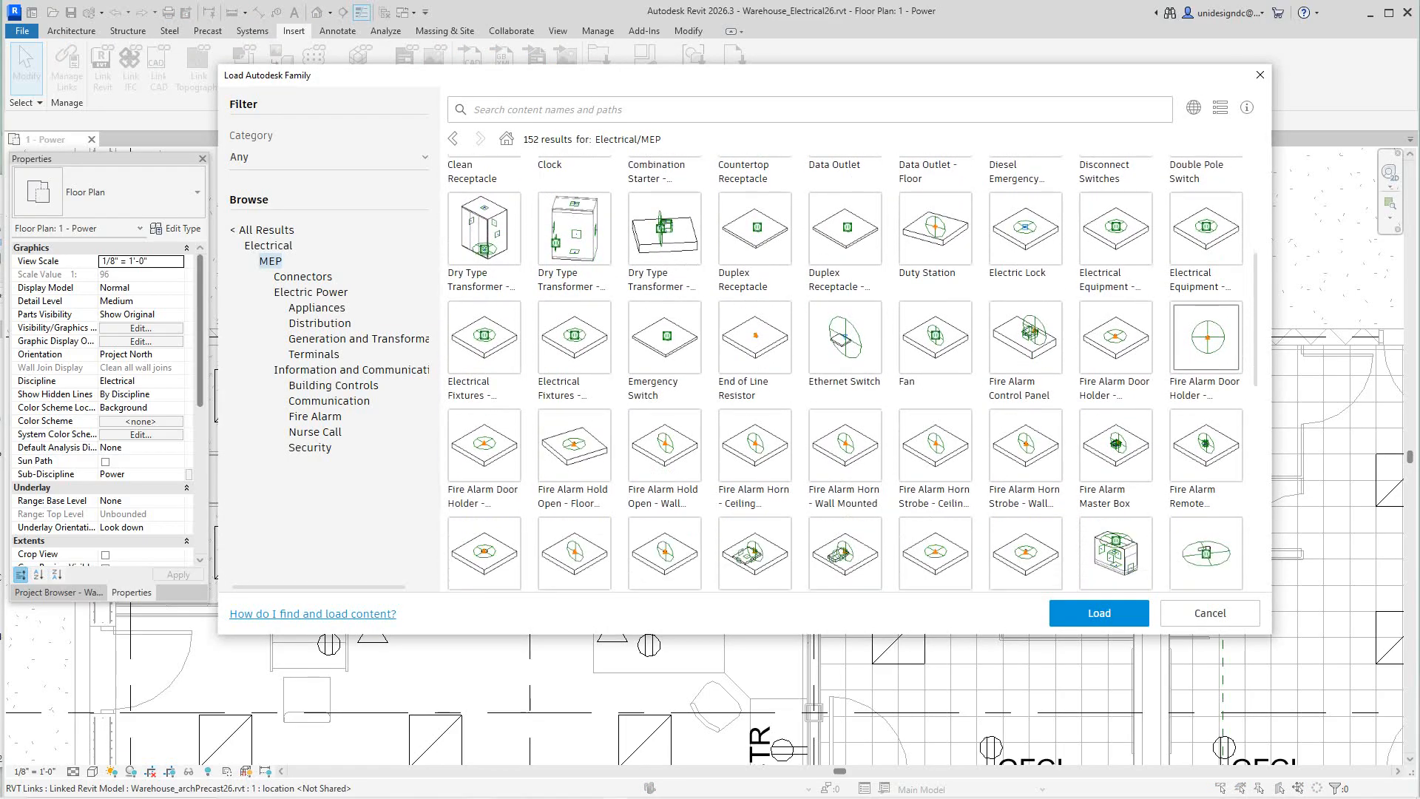
pyautogui.scroll(-6, 845, 373)
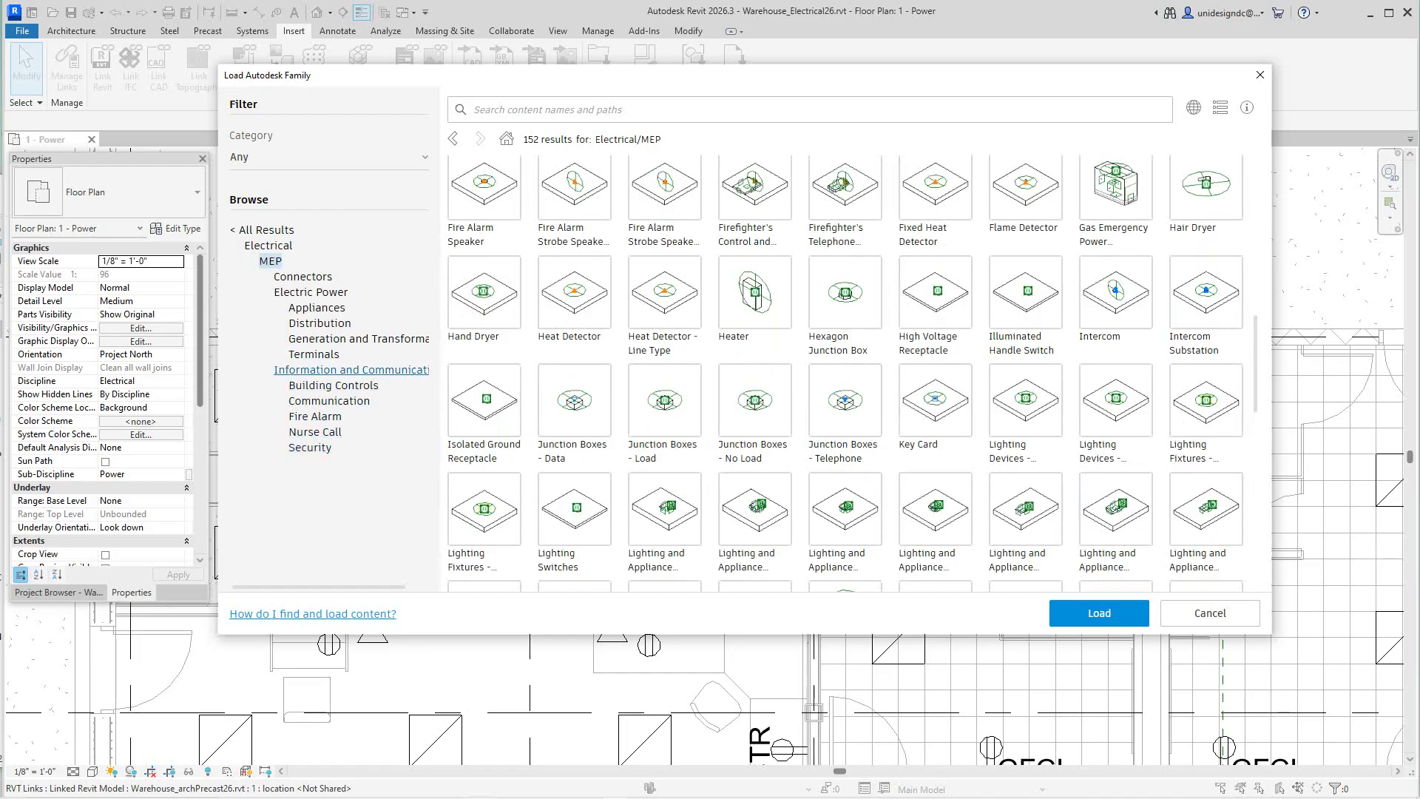
pyautogui.click(320, 323)
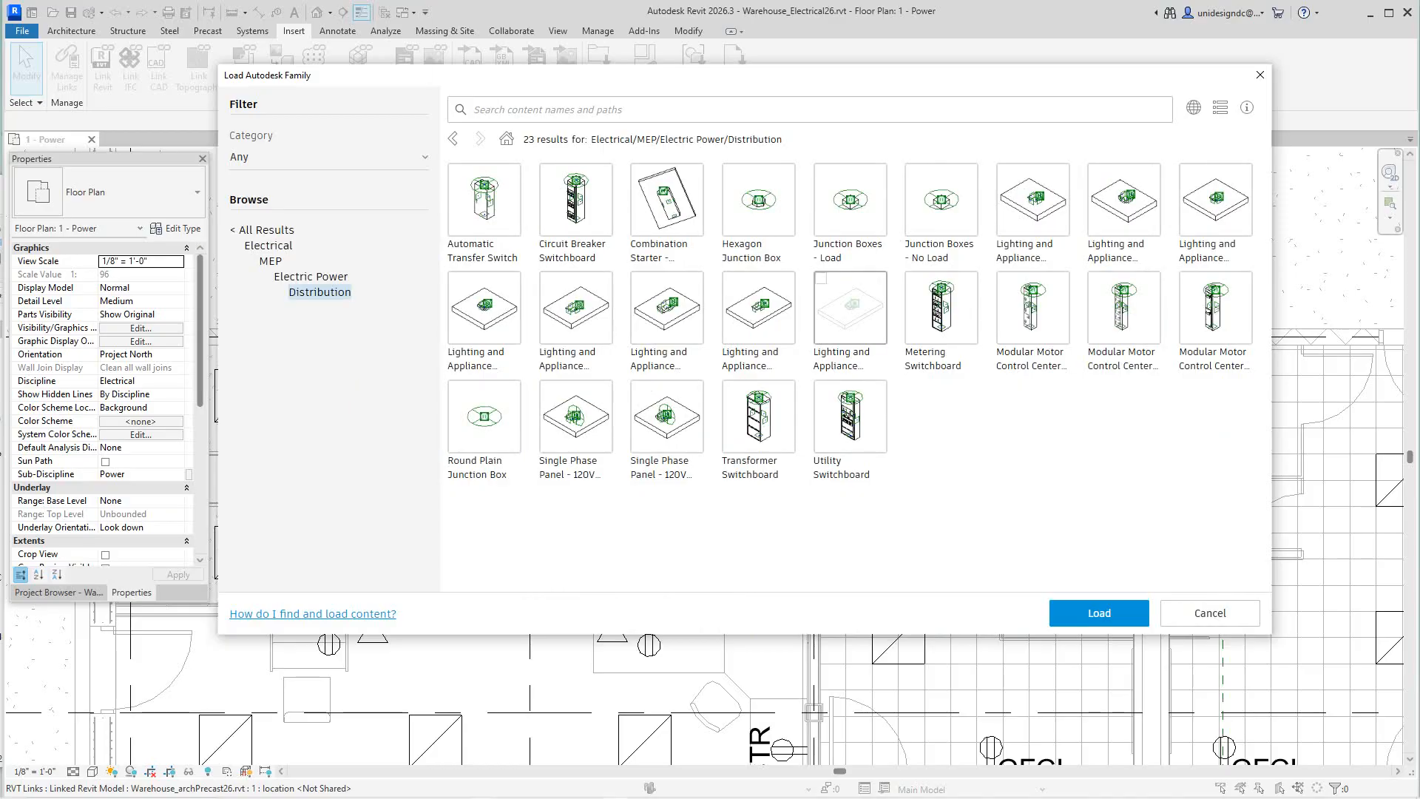
pyautogui.click(820, 279)
pyautogui.click(1100, 613)
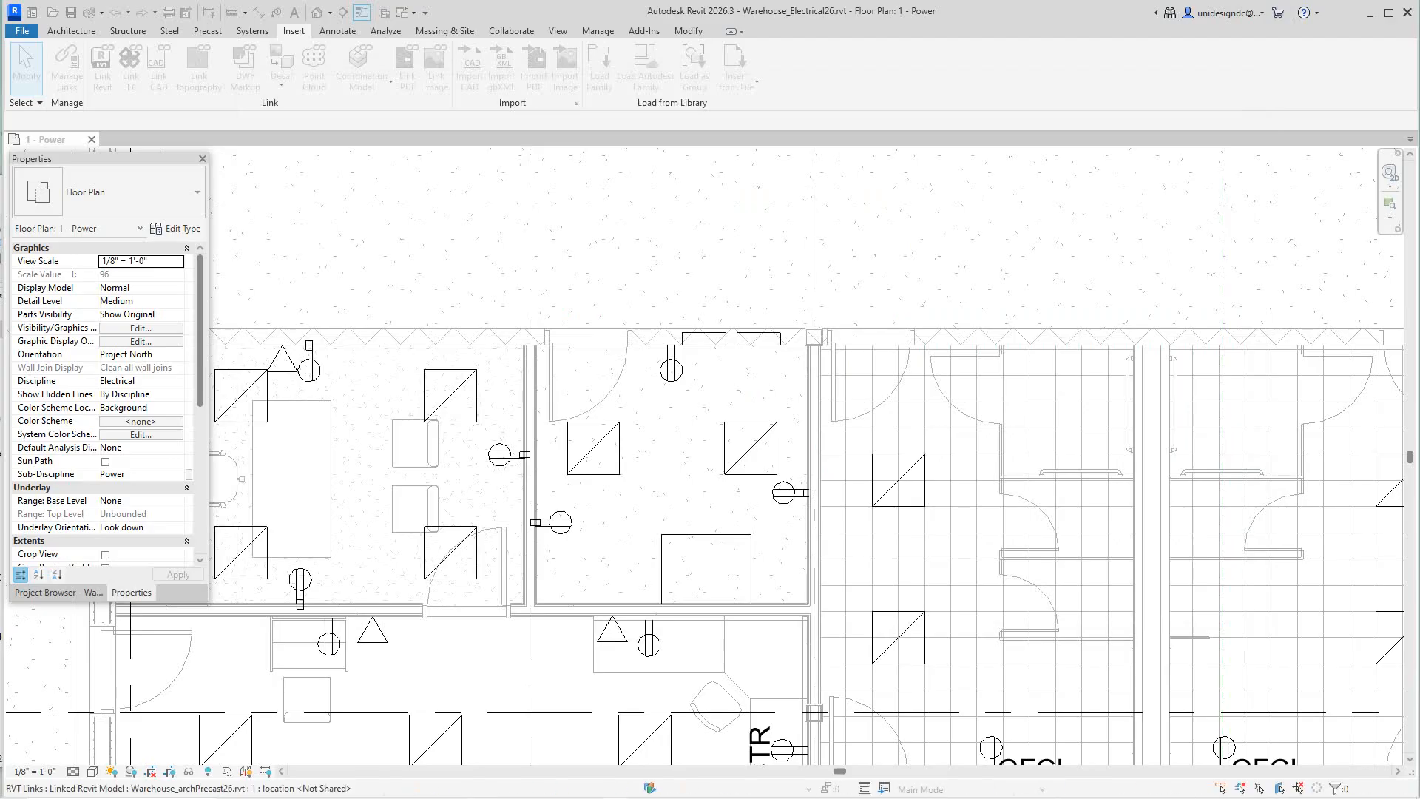
# Review the electrical equipment types available for placement, including generators, dry type transformers, 208V and 480V panelboards and the utility vault.
pyautogui.scroll(-3, 846, 383)
pyautogui.scroll(5, 842, 399)
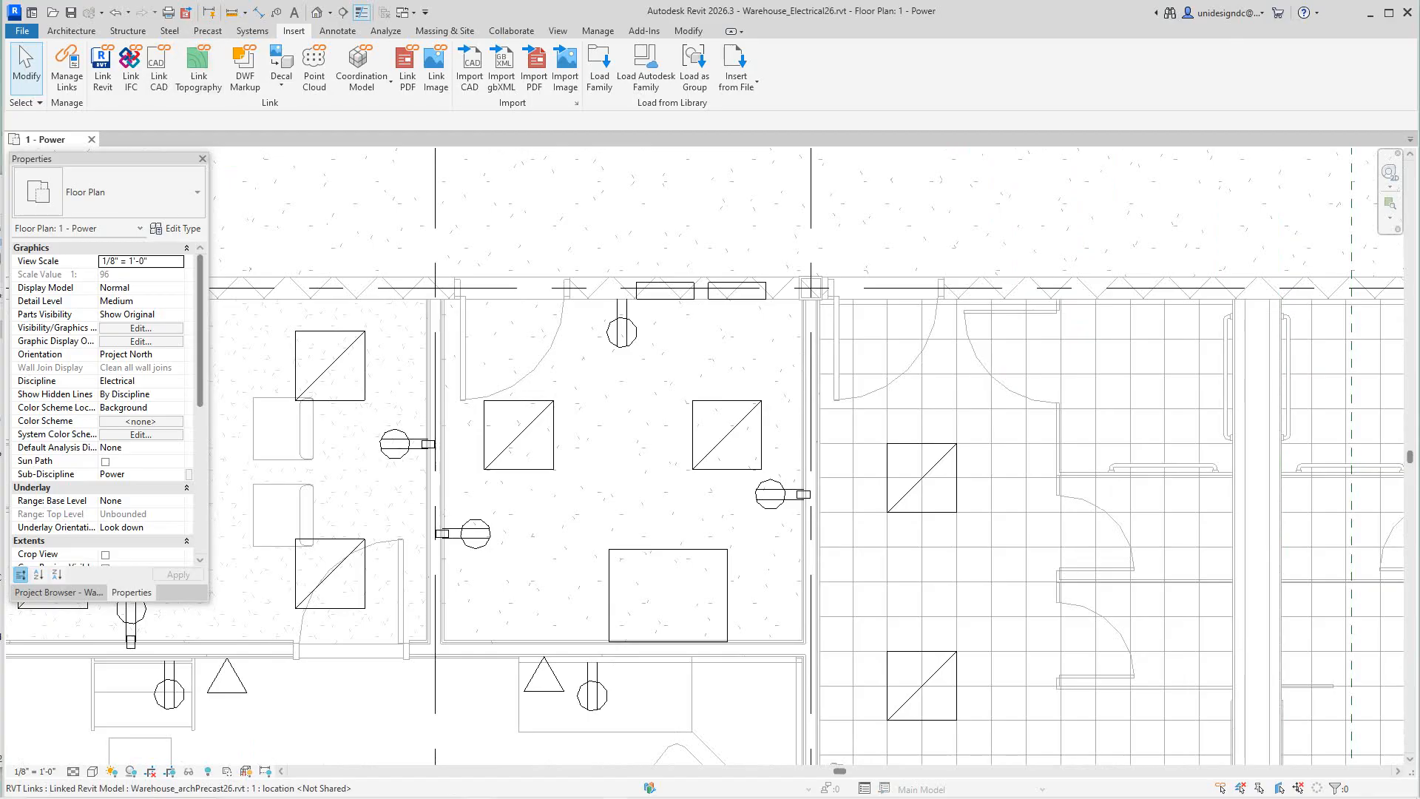
pyautogui.click(253, 30)
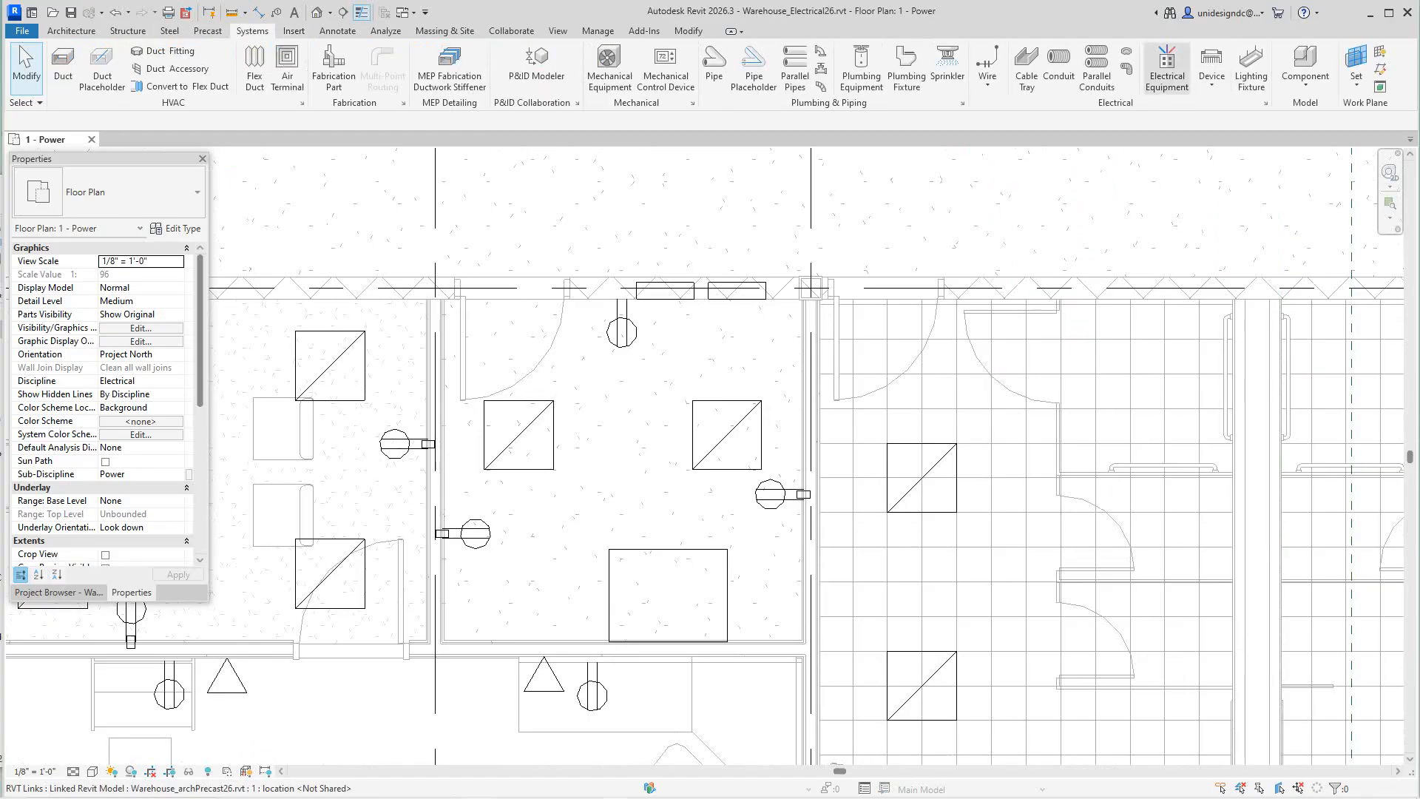
pyautogui.click(1167, 68)
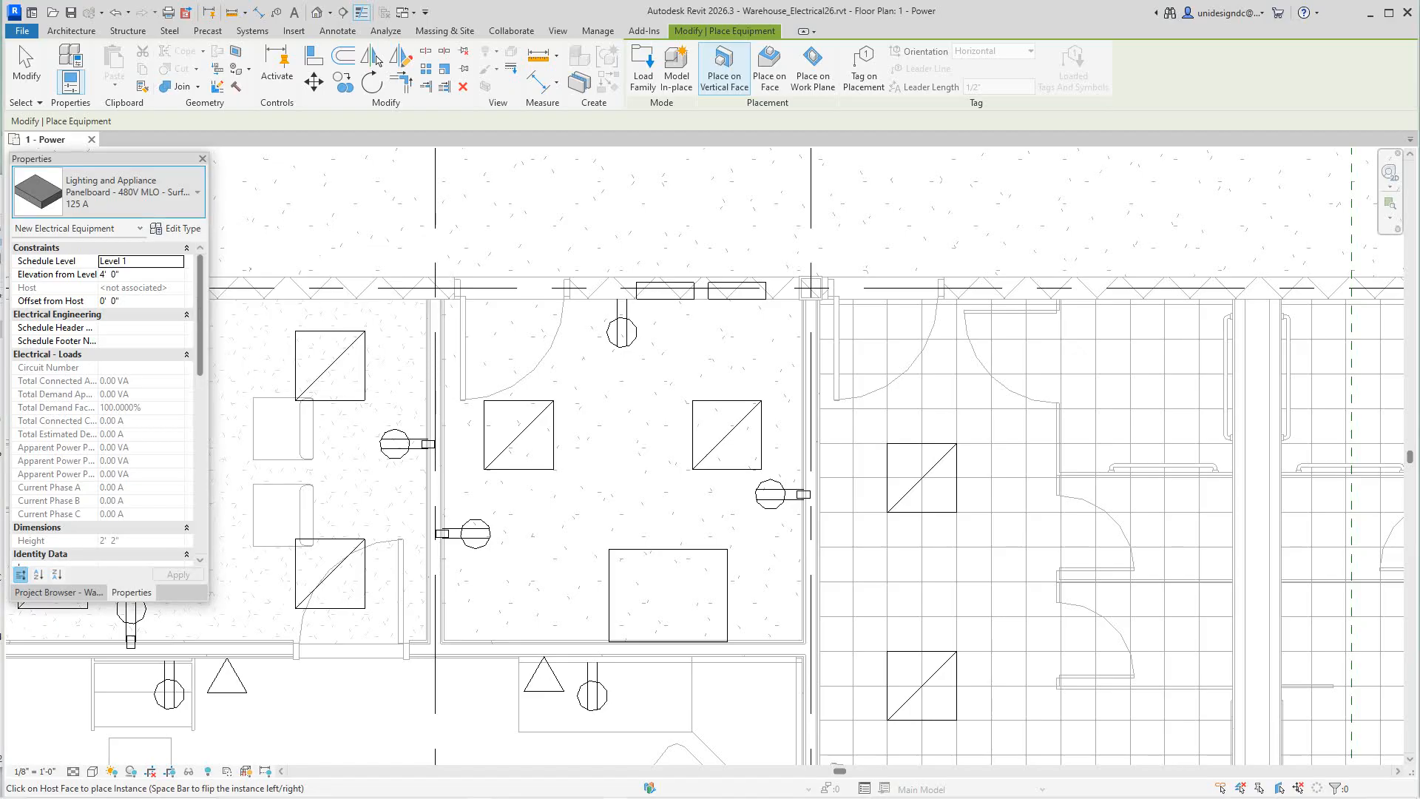
pyautogui.click(109, 192)
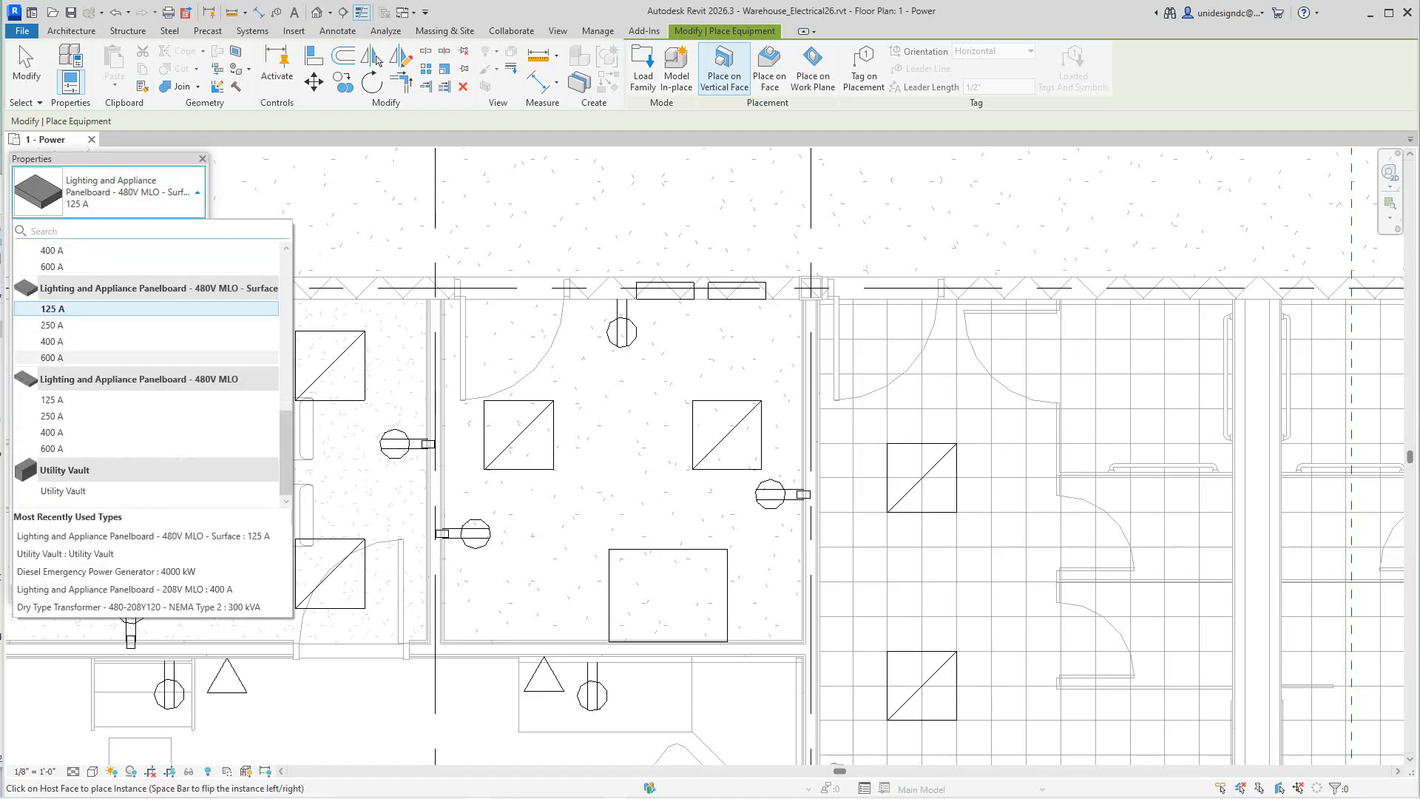
pyautogui.scroll(5, 104, 381)
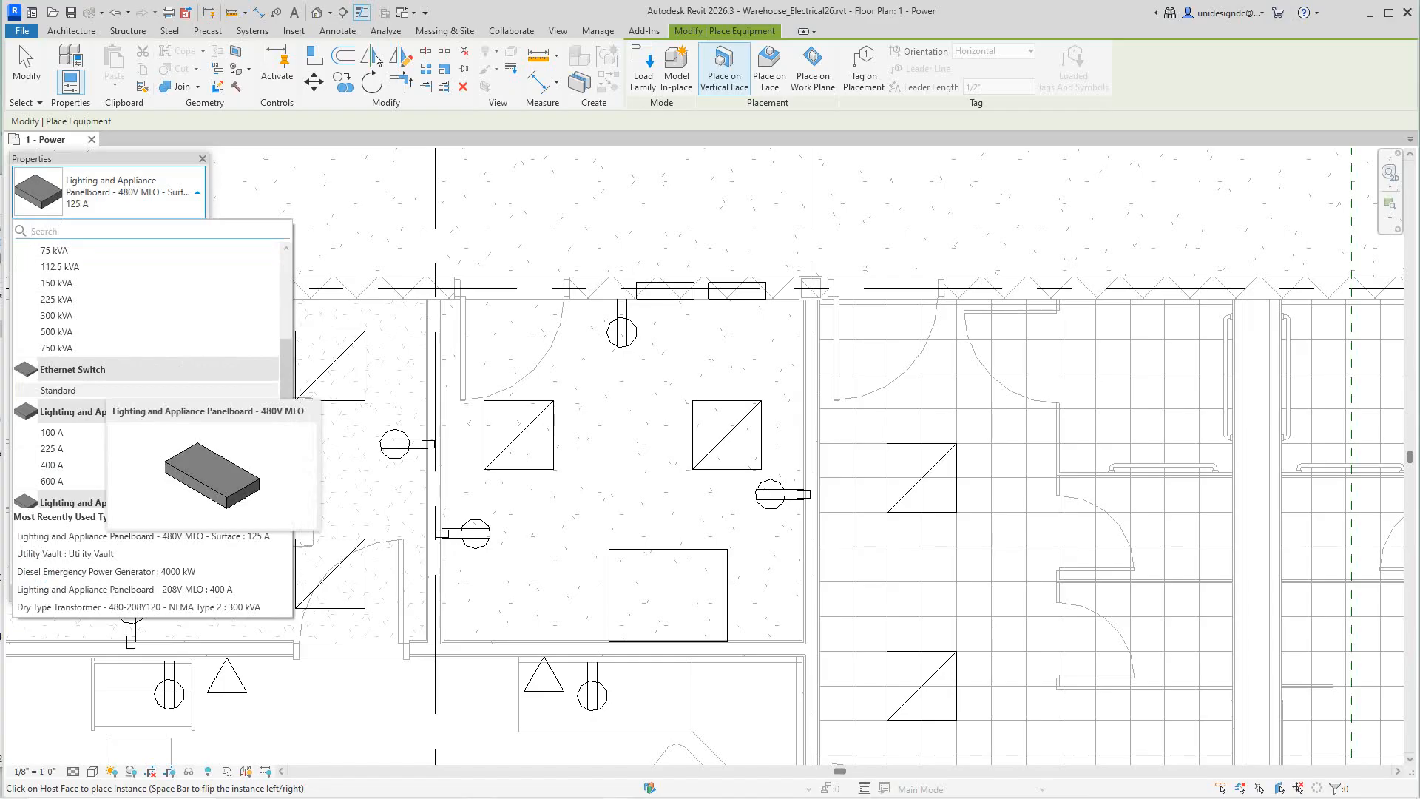
pyautogui.scroll(4, 103, 385)
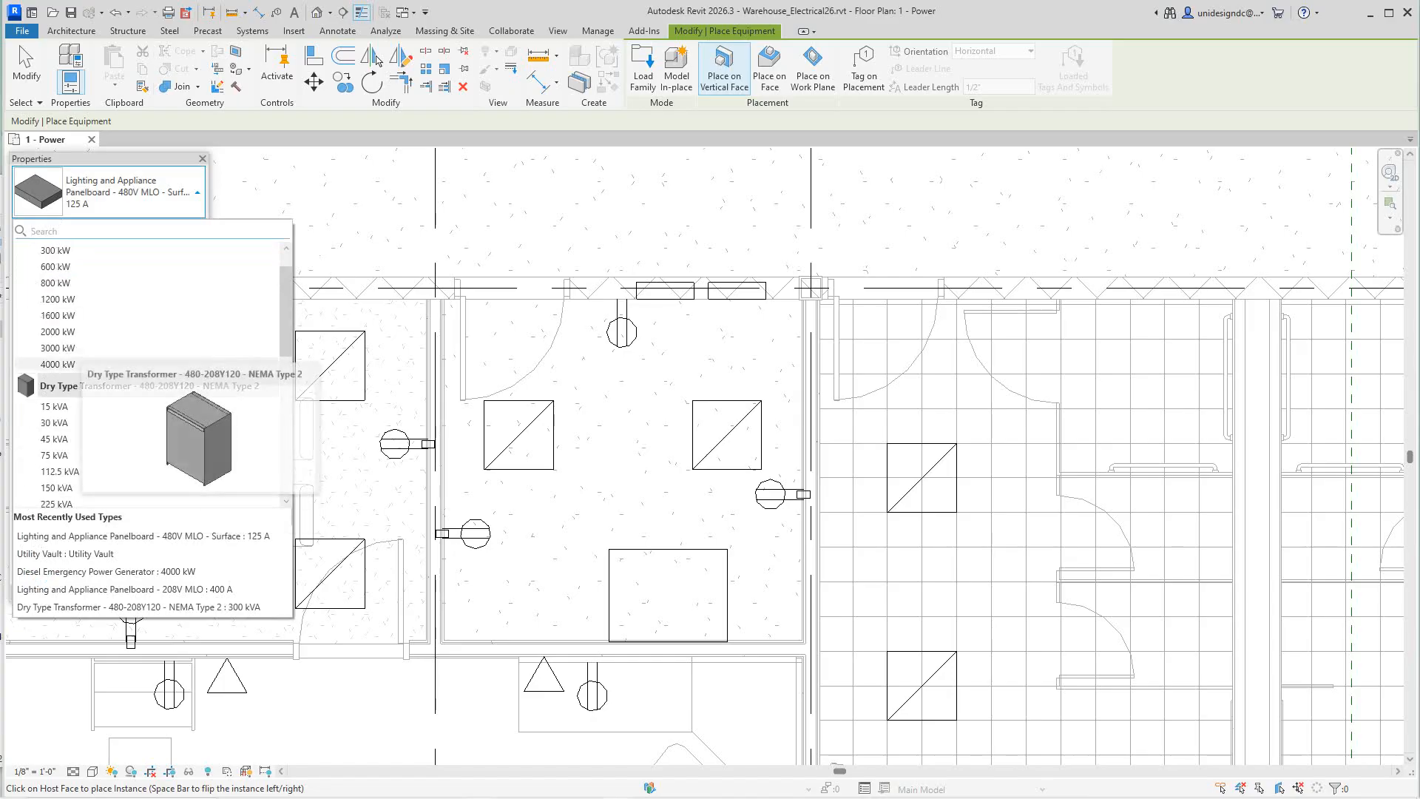
pyautogui.scroll(2, 103, 381)
pyautogui.scroll(-3, 104, 374)
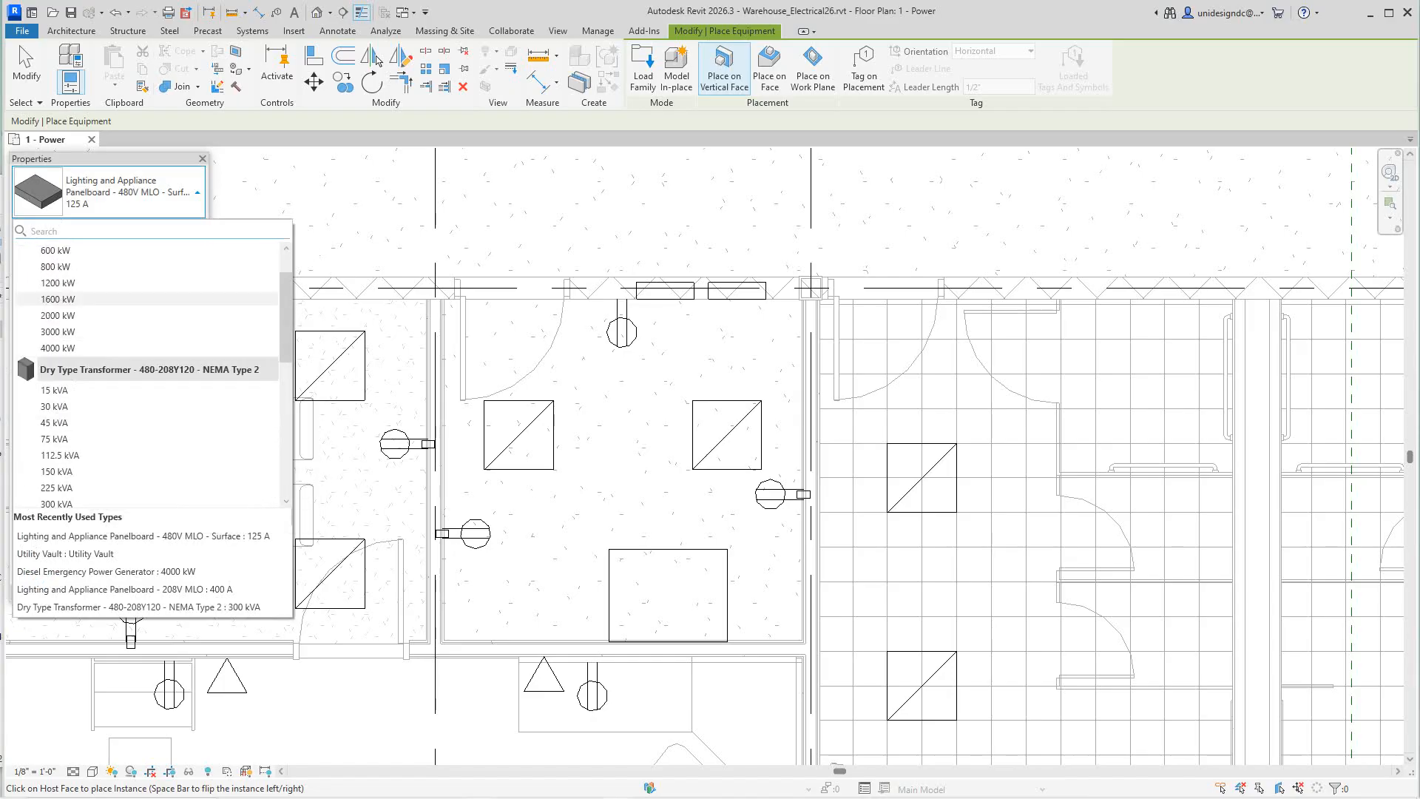
pyautogui.scroll(-2, 103, 439)
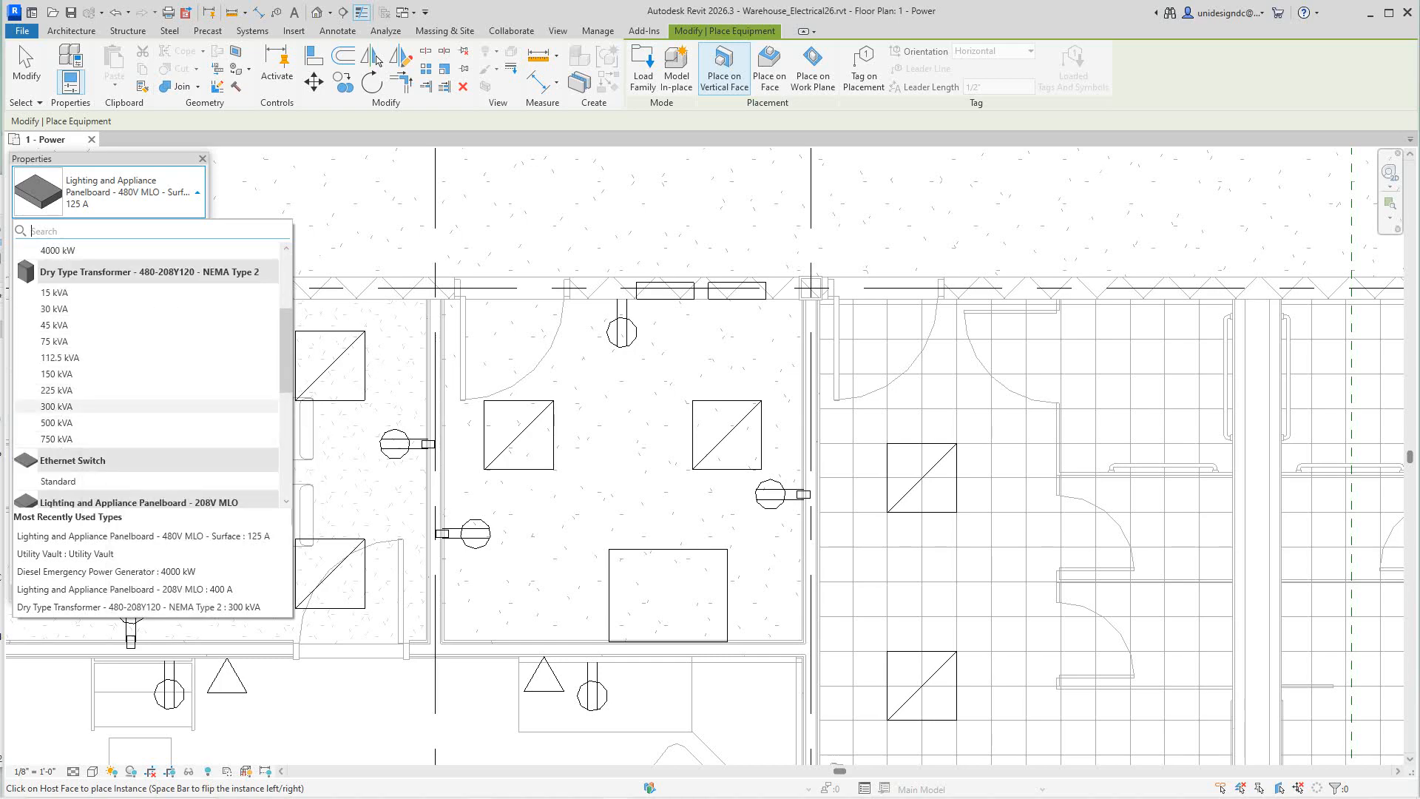
pyautogui.scroll(-4, 104, 399)
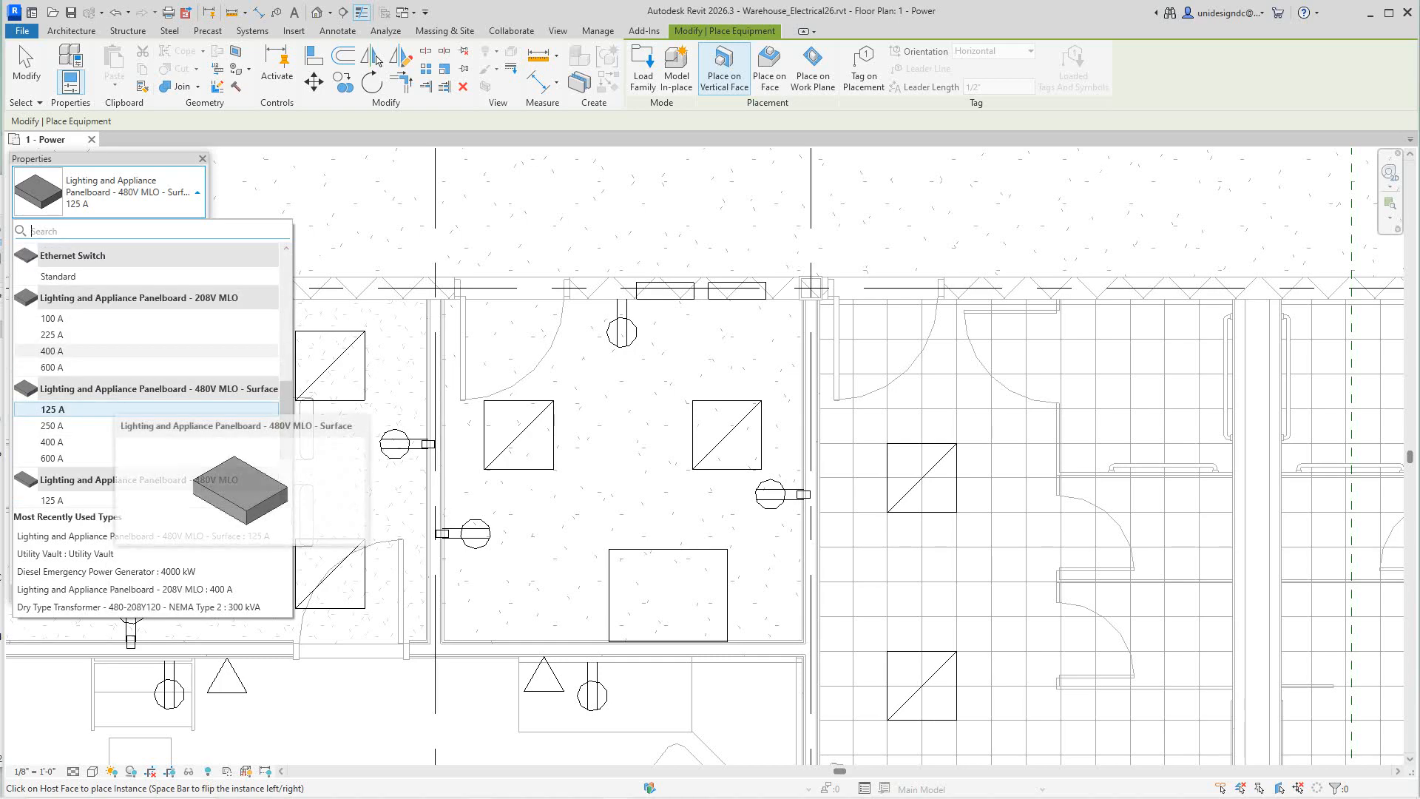
pyautogui.scroll(-2, 103, 429)
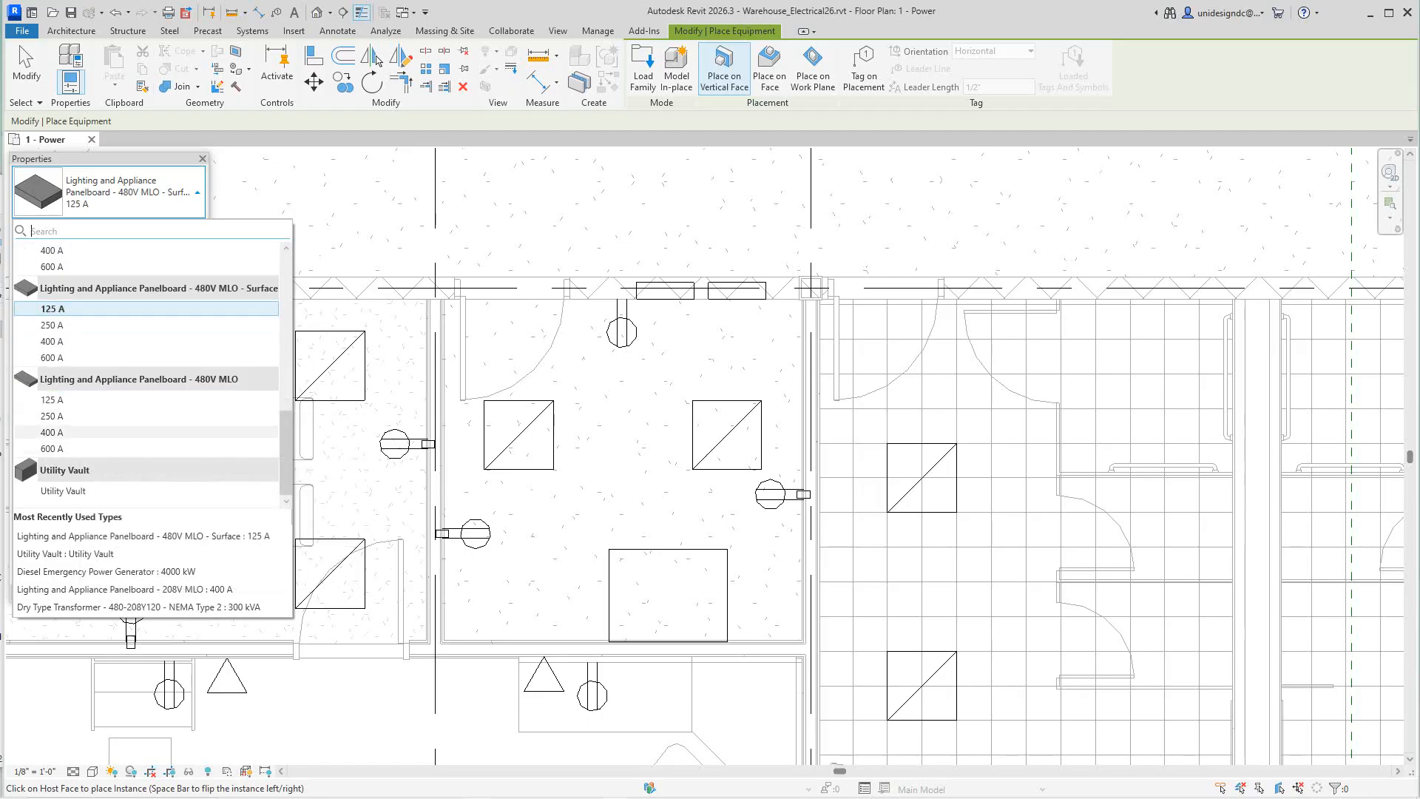
pyautogui.scroll(3, 103, 340)
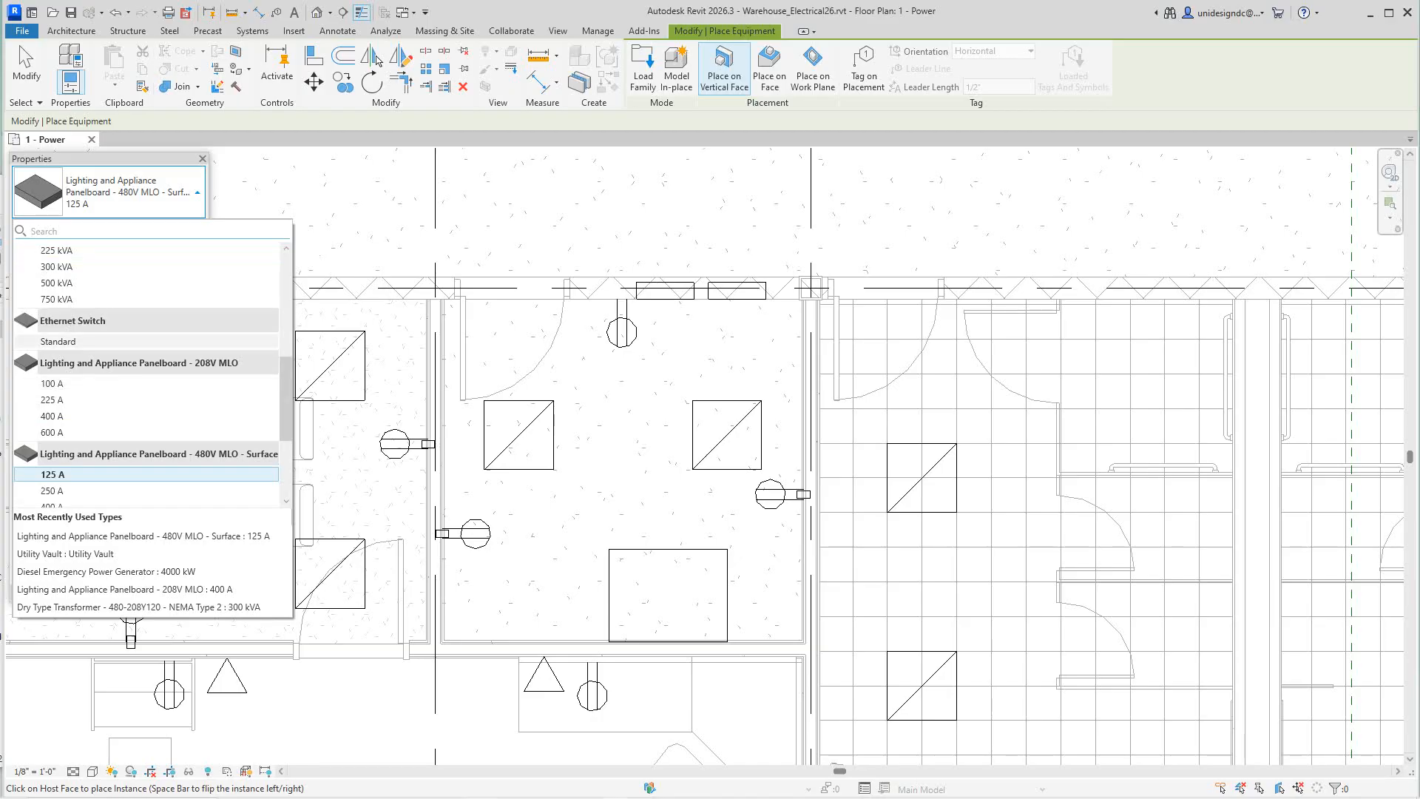
pyautogui.scroll(1, 103, 311)
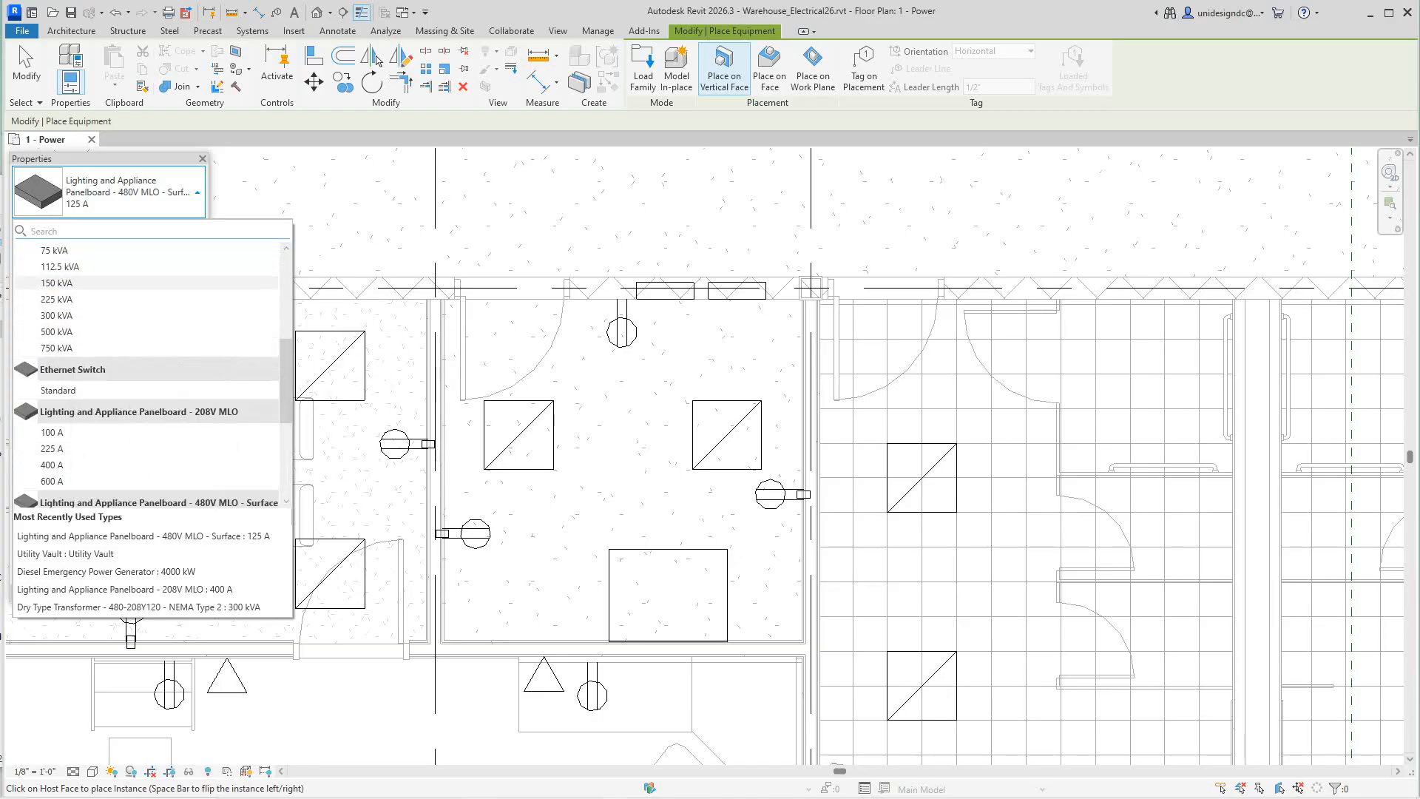
pyautogui.scroll(-1, 402, 365)
pyautogui.moveTo(402, 365); pyautogui.dragTo(629, 367, button='middle')
pyautogui.scroll(3, 486, 331)
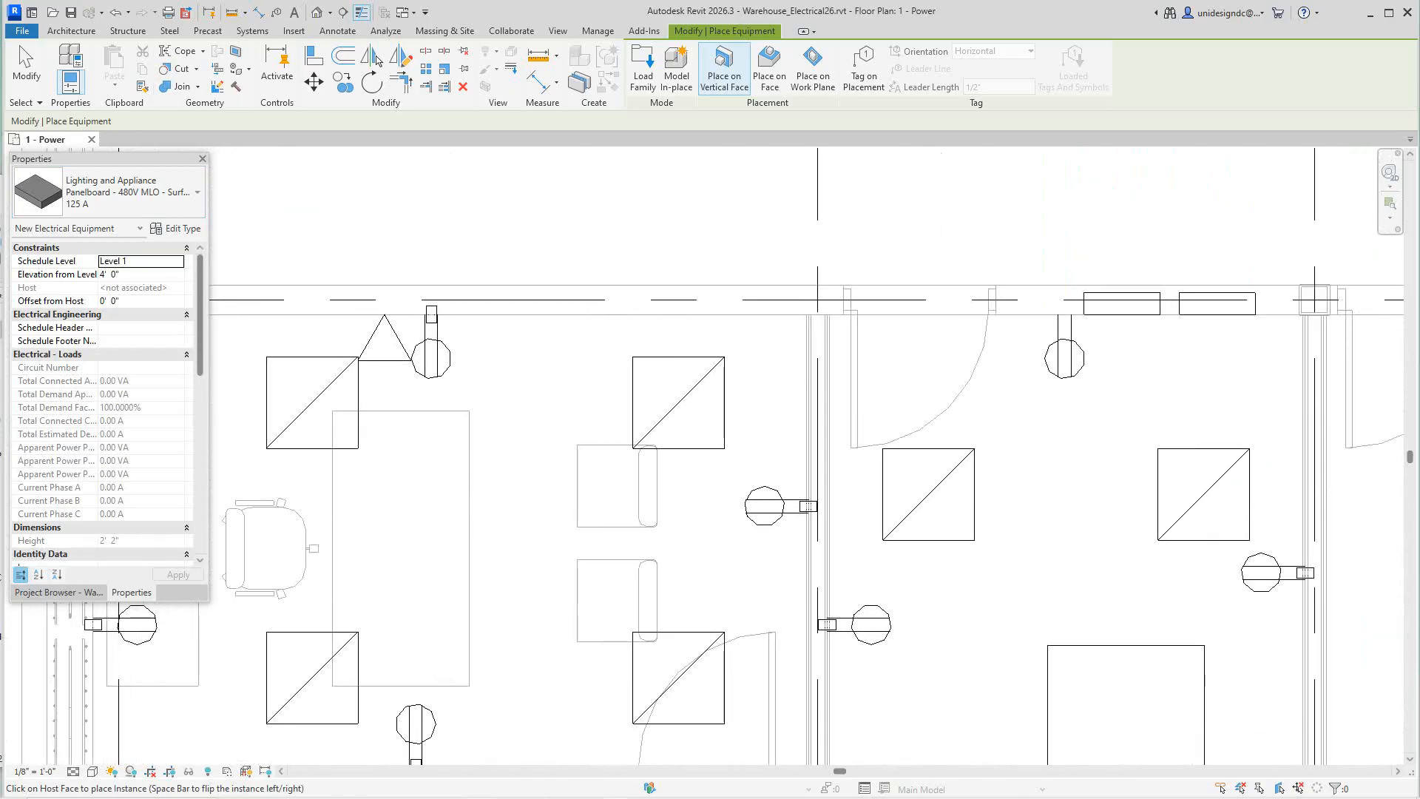
pyautogui.rightClick(486, 367)
pyautogui.click(524, 375)
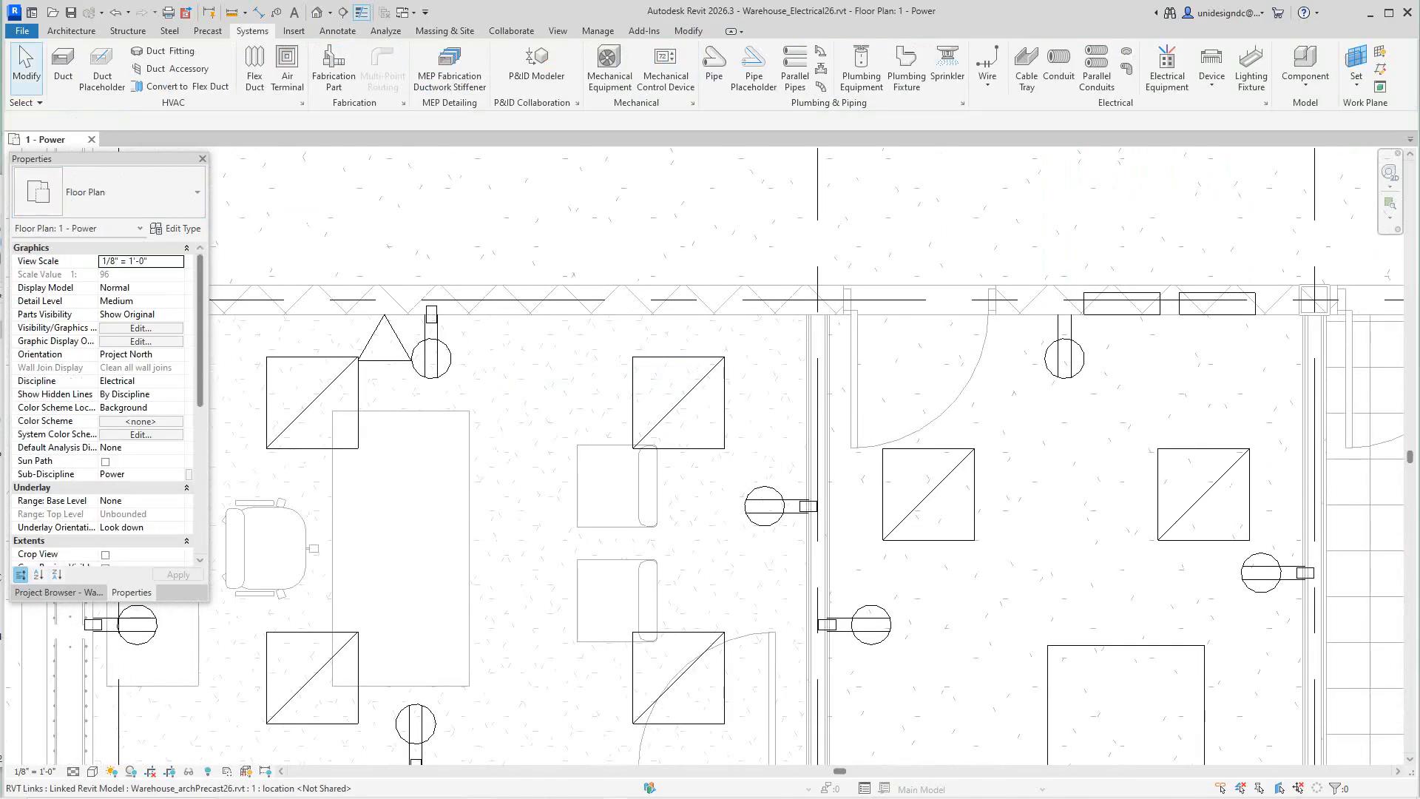
# Place two 125 A Lighting and Appliance Panelboard - 480V MLO - Surface units in line on the utility room wall shared with the restroom.
pyautogui.scroll(-1, 1279, 442)
pyautogui.moveTo(1279, 442); pyautogui.dragTo(1251, 453, button='middle')
pyautogui.scroll(-1, 1252, 452)
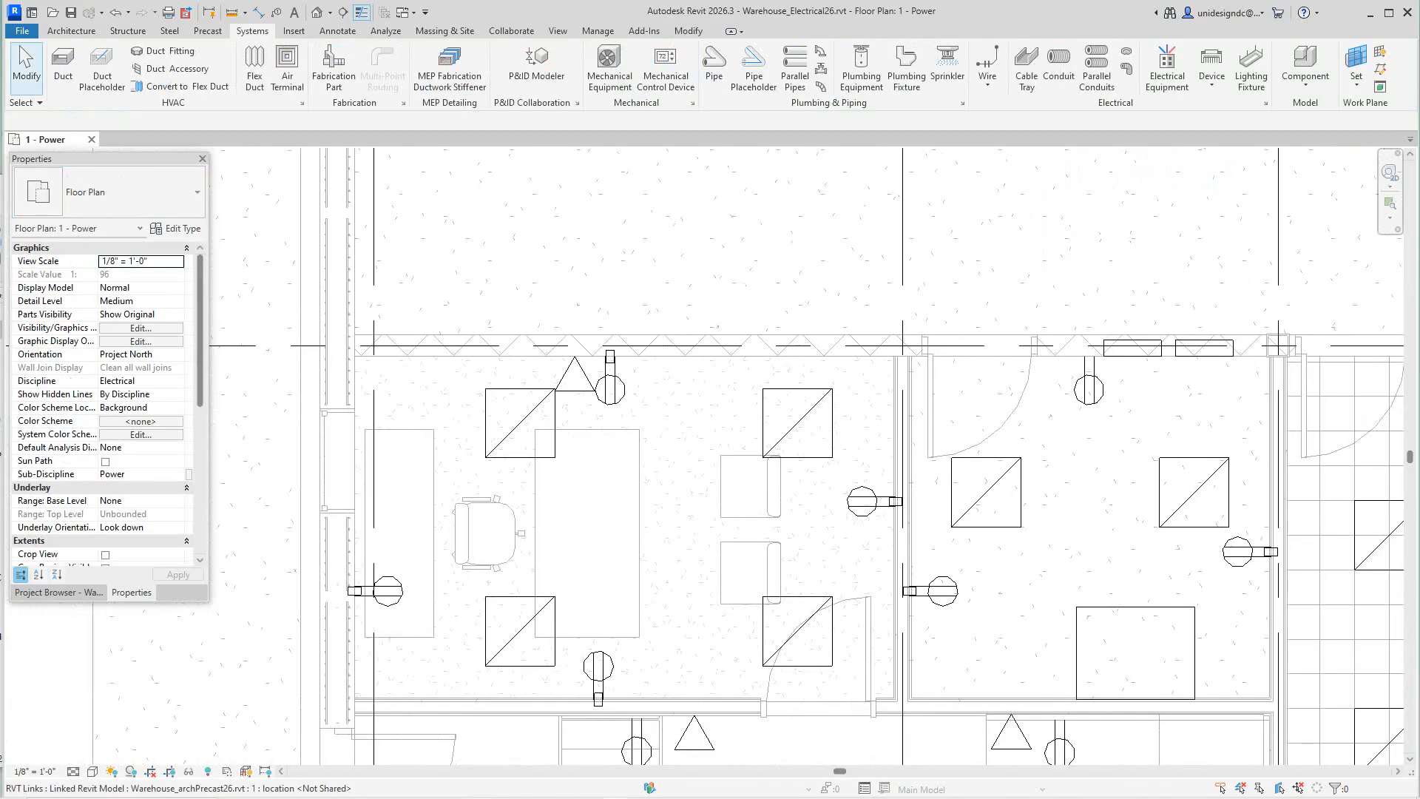
pyautogui.scroll(-1, 1121, 348)
pyautogui.moveTo(1122, 348); pyautogui.dragTo(998, 329, button='middle')
pyautogui.scroll(1, 1053, 332)
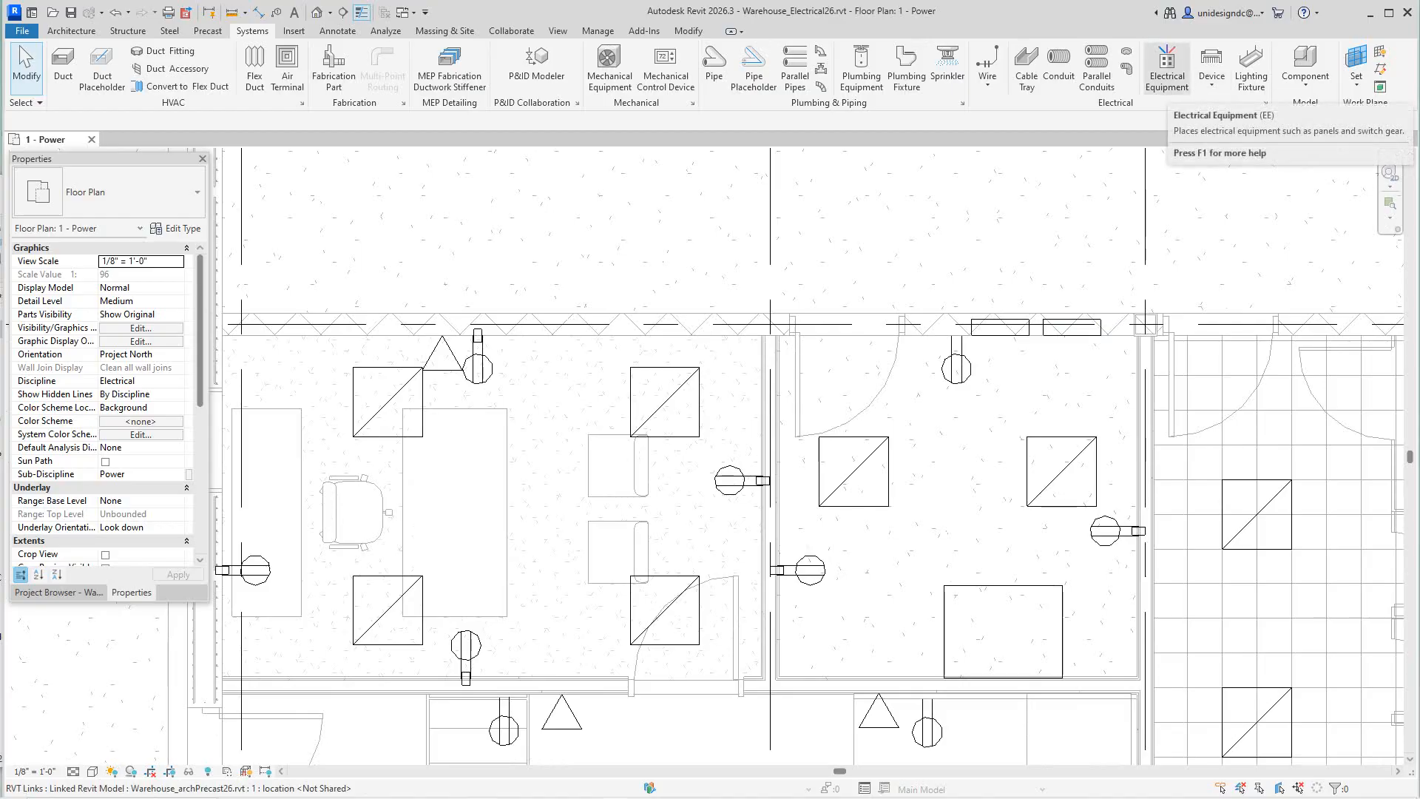
pyautogui.click(1167, 67)
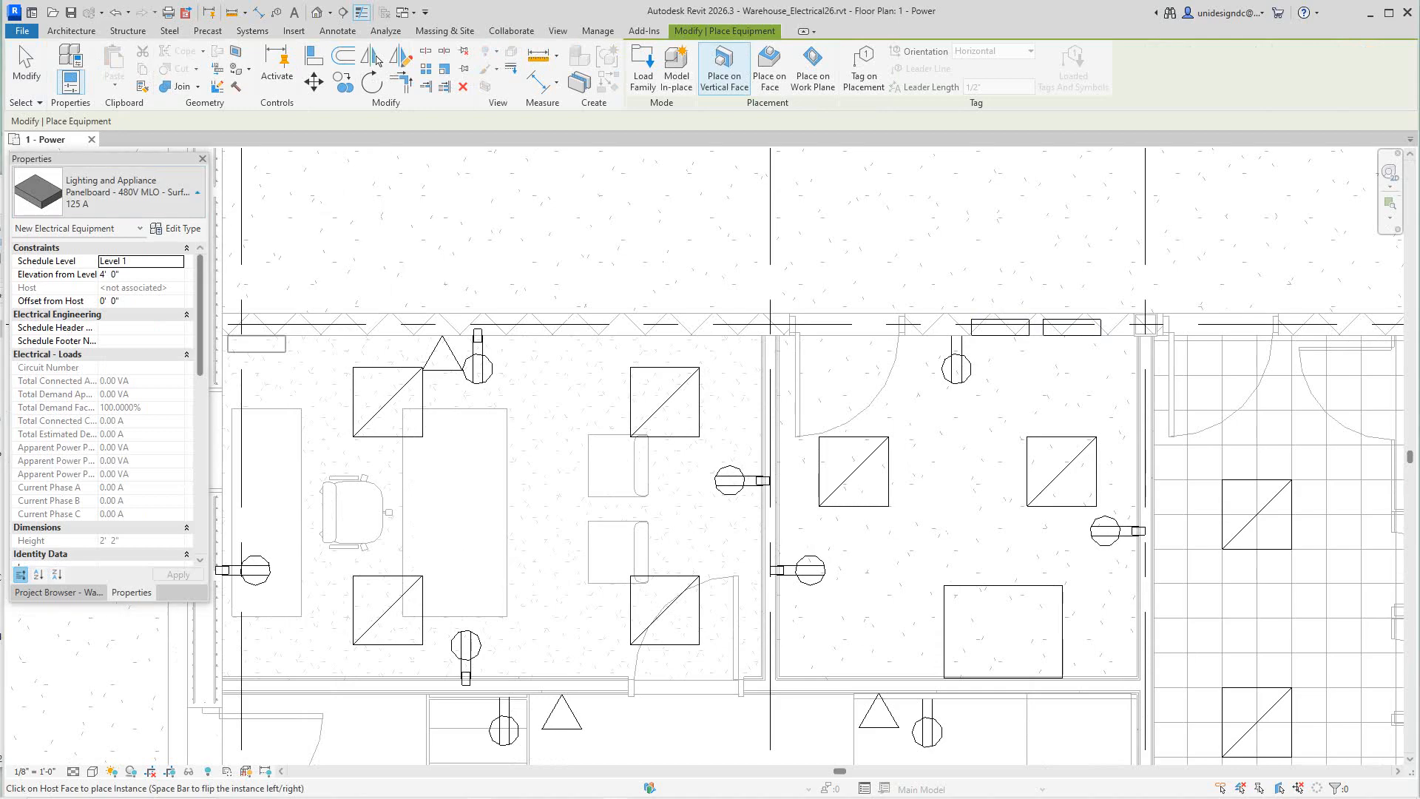
pyautogui.click(185, 196)
pyautogui.click(184, 196)
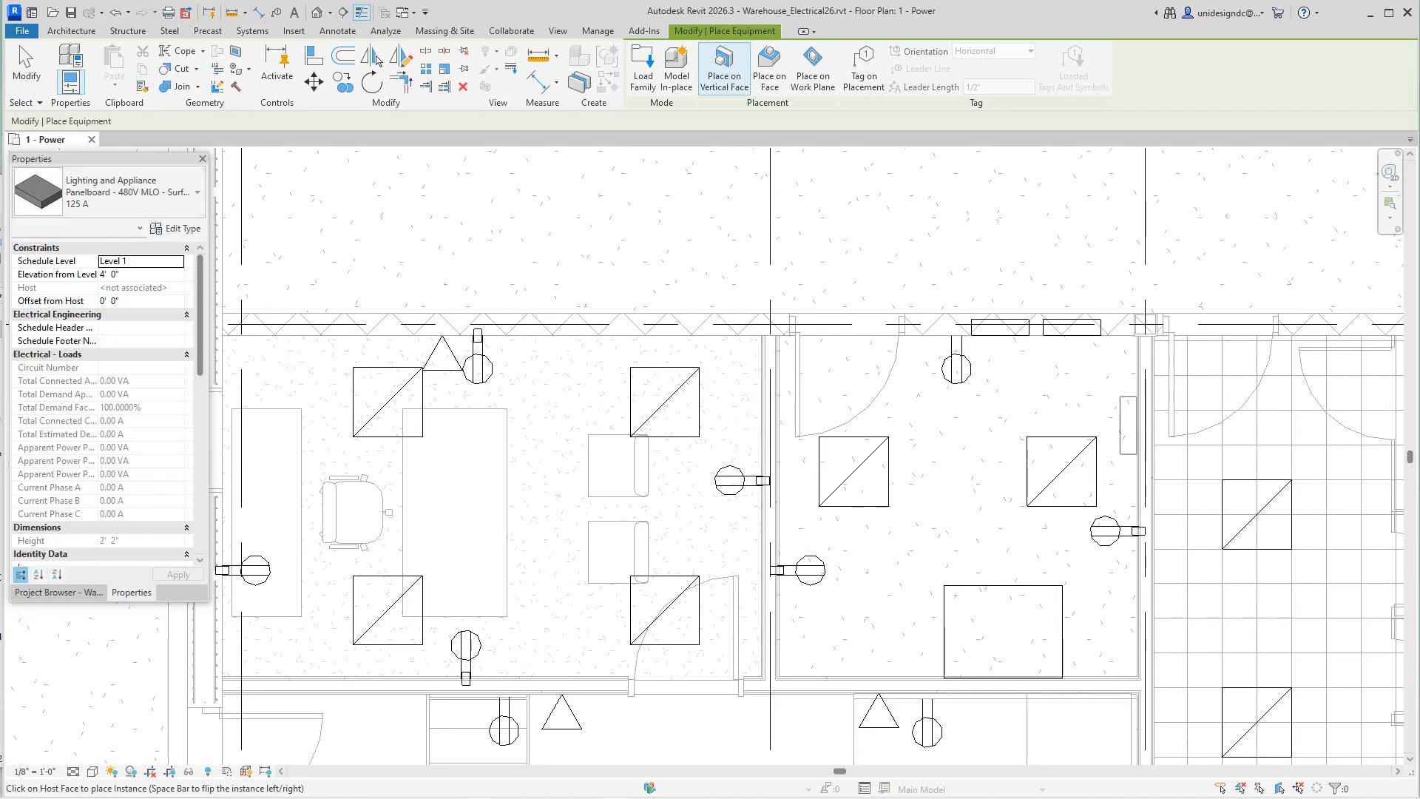
pyautogui.scroll(2, 1132, 412)
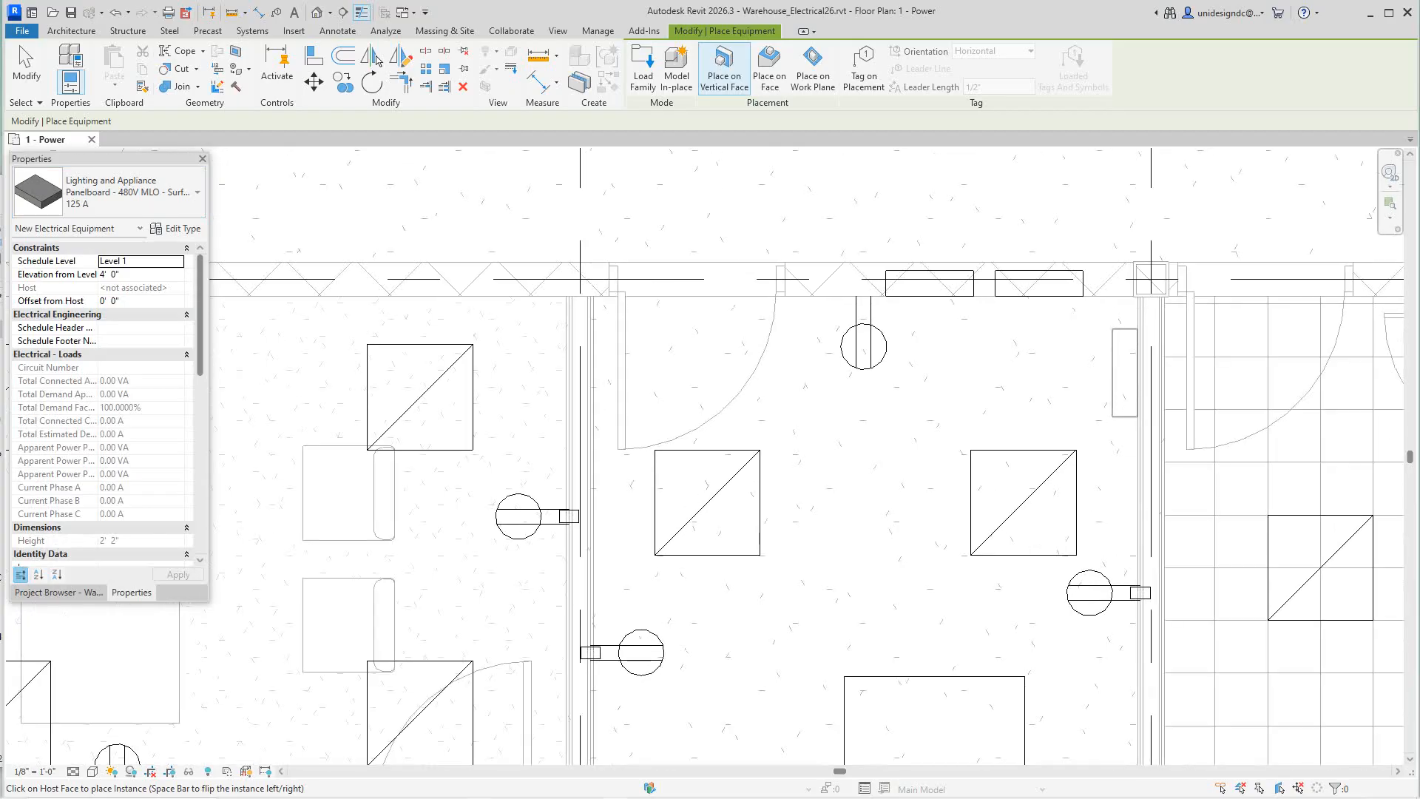
pyautogui.click(1125, 372)
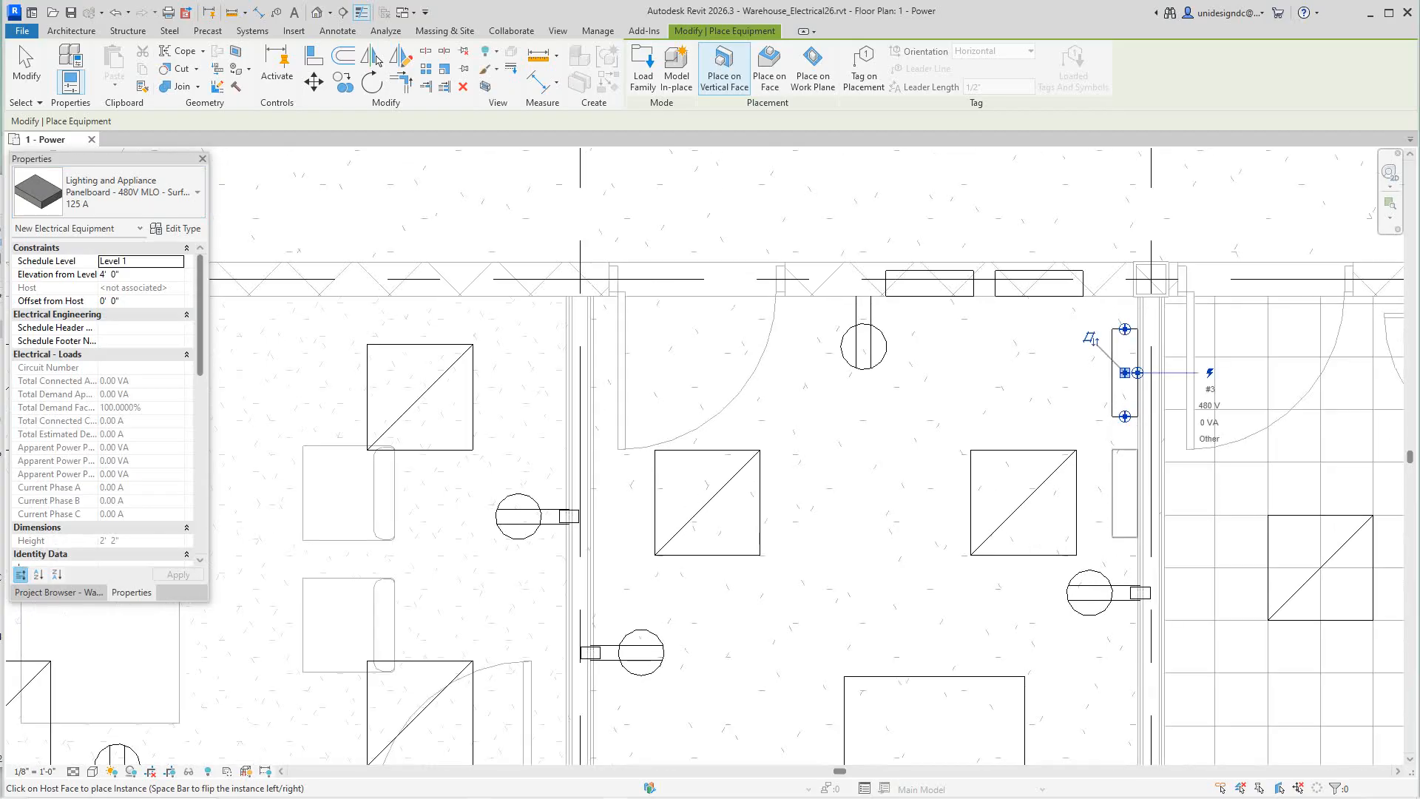
pyautogui.rightClick(1125, 490)
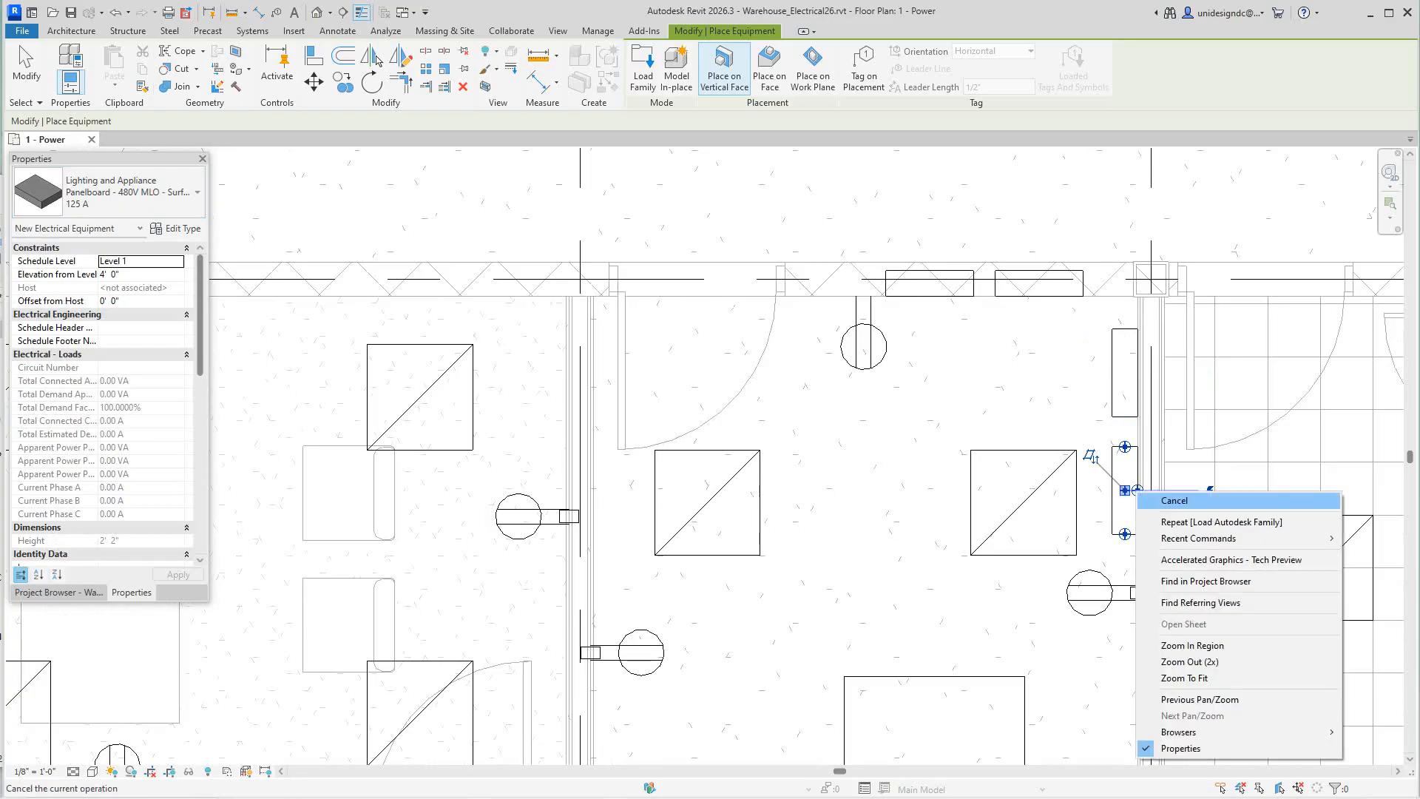
pyautogui.click(1166, 497)
pyautogui.scroll(2, 1036, 330)
pyautogui.scroll(-5, 997, 308)
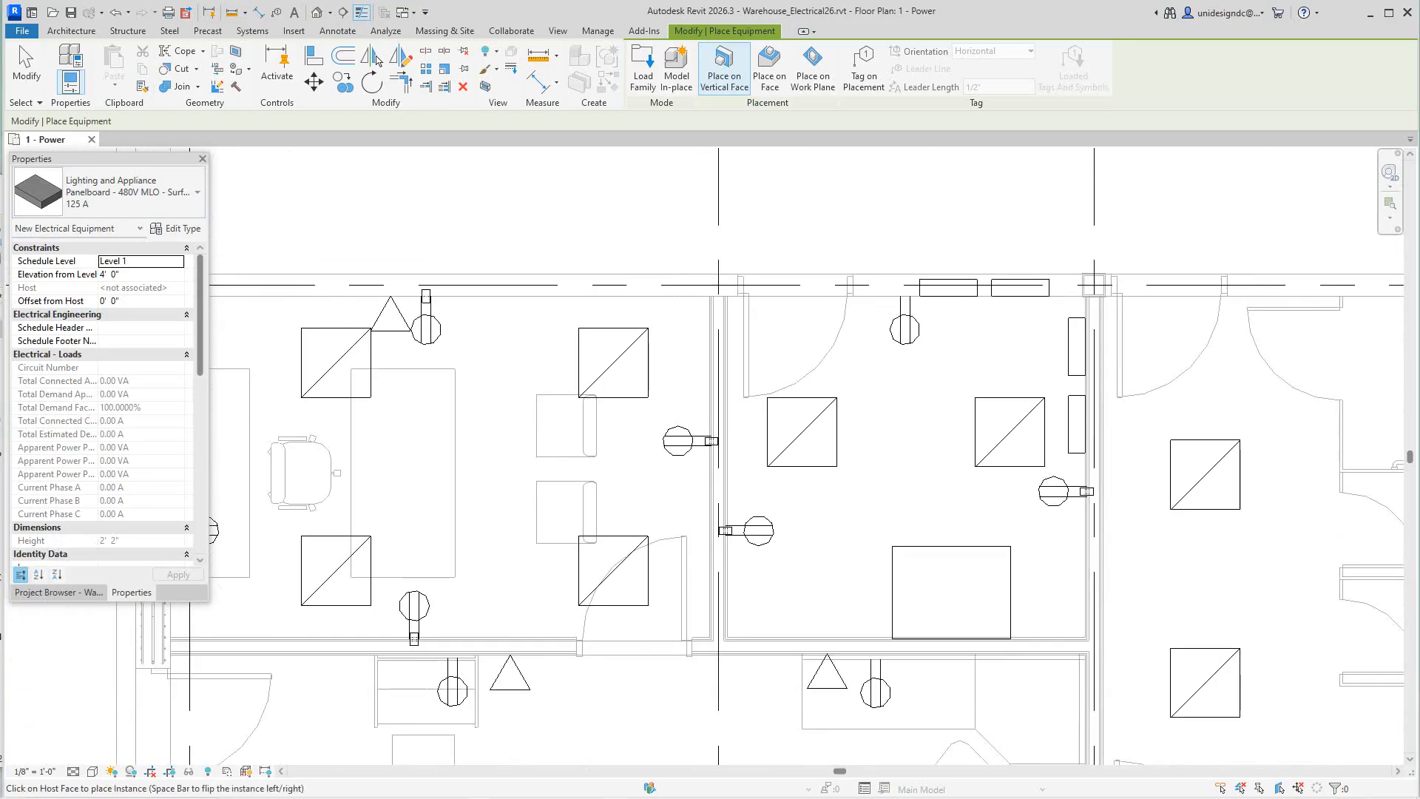
pyautogui.moveTo(997, 308); pyautogui.dragTo(960, 241, button='middle')
pyautogui.scroll(-2, 980, 435)
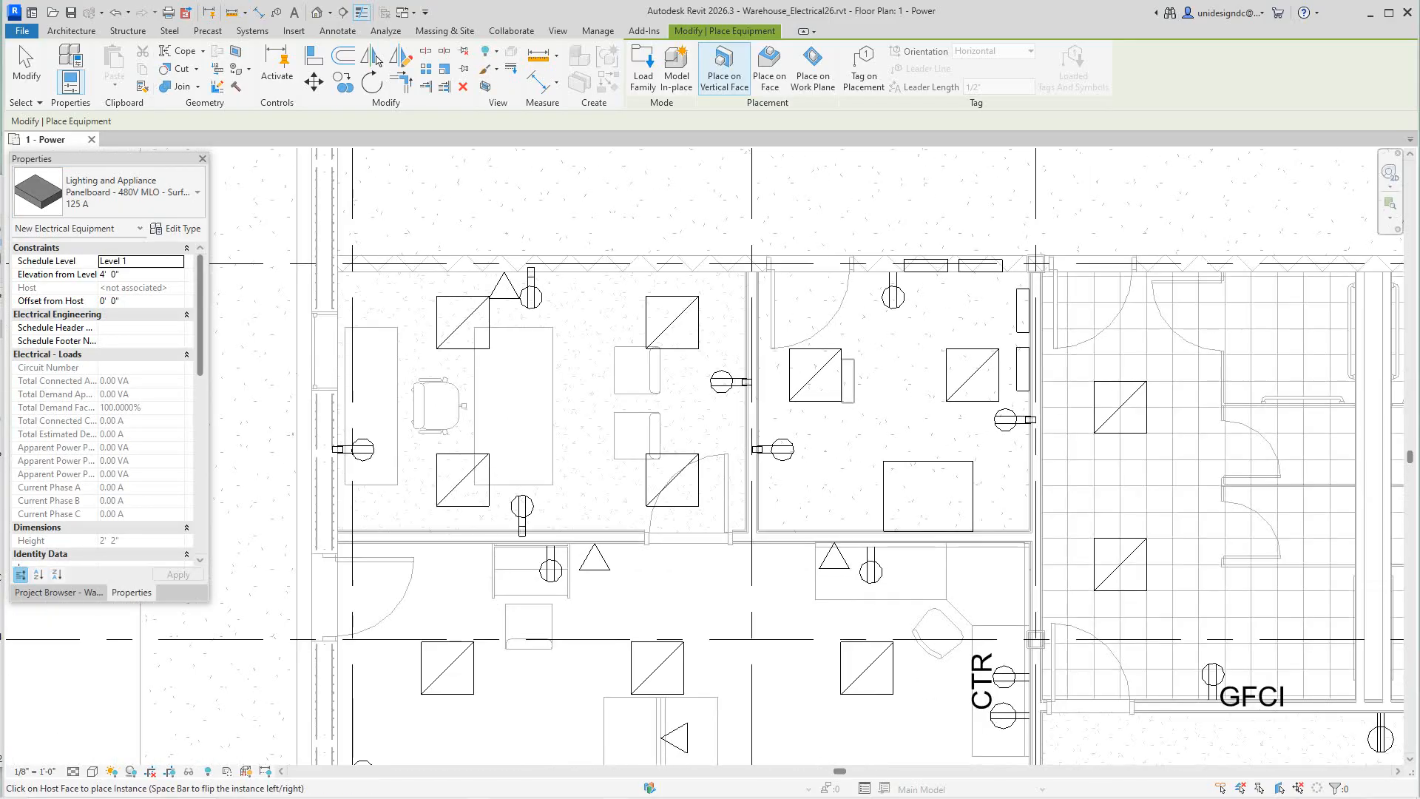
pyautogui.scroll(-2, 907, 429)
pyautogui.scroll(2, 913, 448)
pyautogui.rightClick(958, 474)
pyautogui.click(984, 484)
# Examine the receptacles, lighting fixtures and panelboards across the offices, restrooms and break room on the power plan.
pyautogui.scroll(-2, 936, 466)
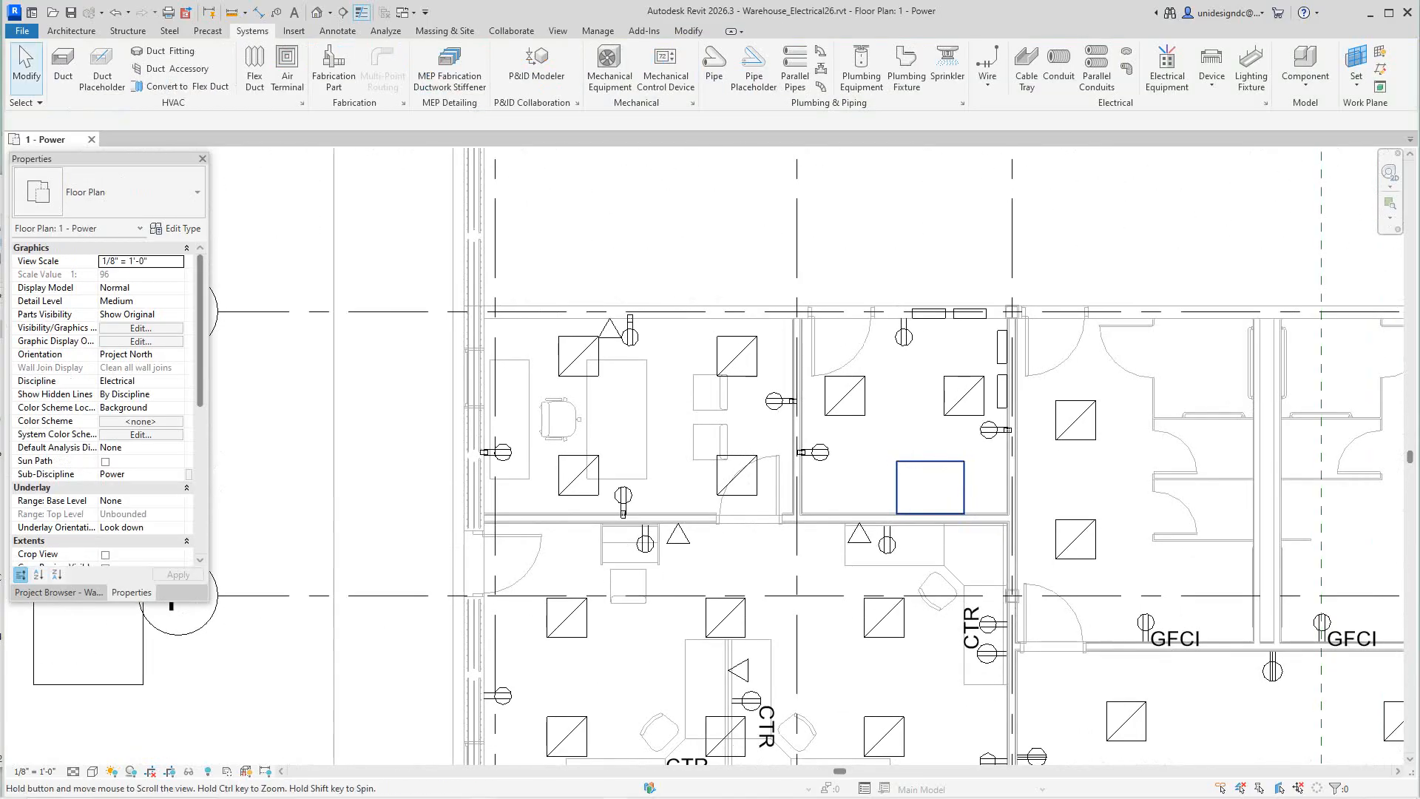
pyautogui.scroll(-1, 743, 432)
pyautogui.moveTo(744, 433); pyautogui.dragTo(592, 331, button='middle')
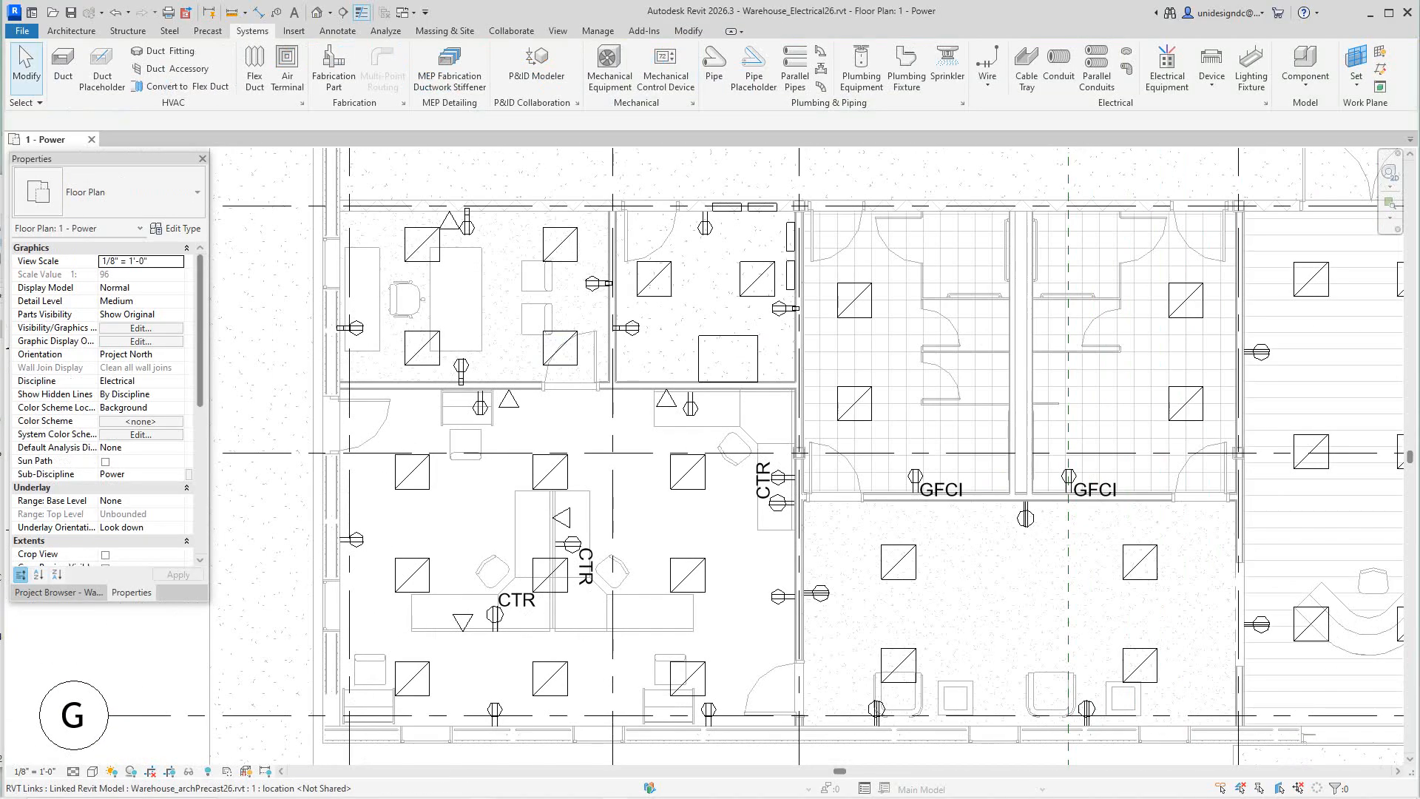
pyautogui.scroll(3, 636, 638)
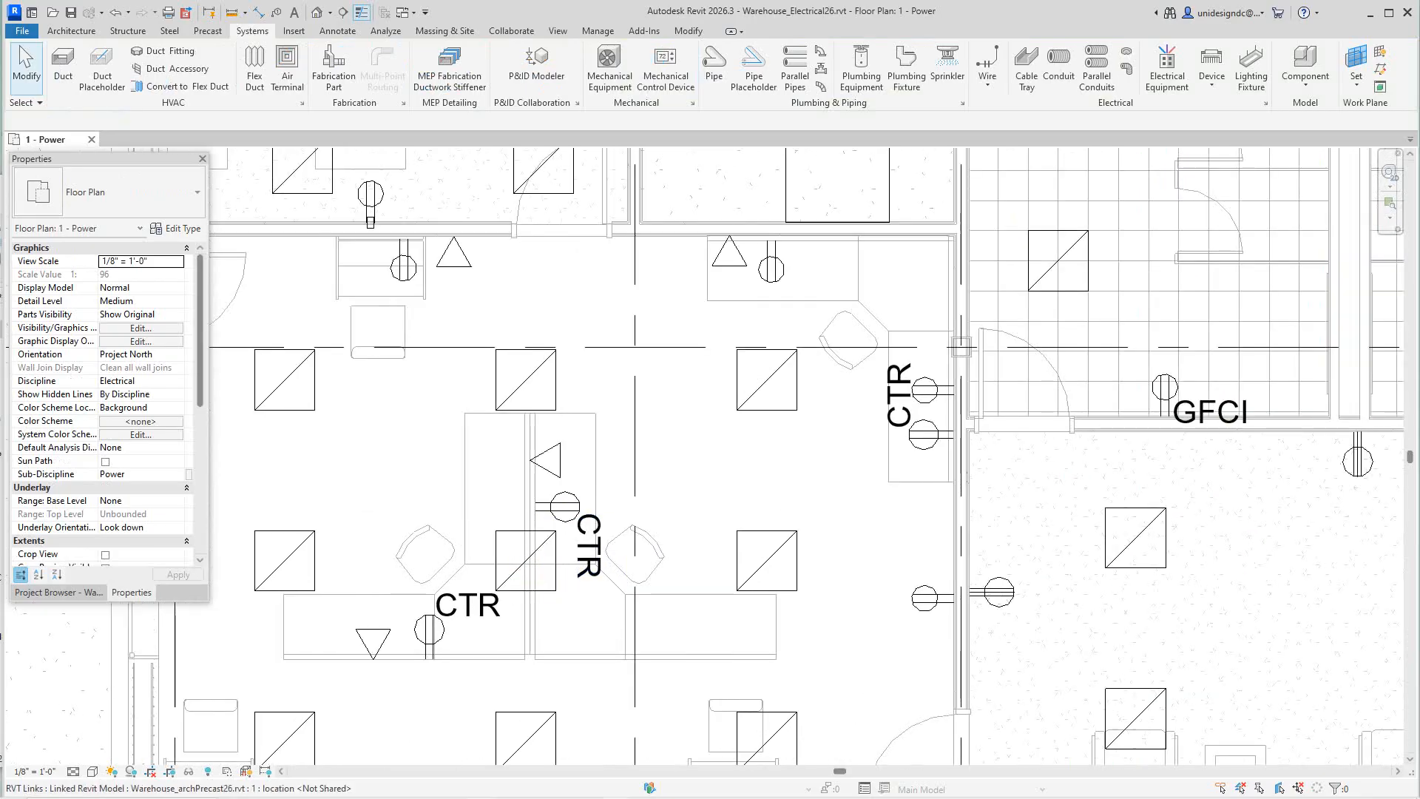
pyautogui.scroll(-2, 471, 517)
pyautogui.moveTo(628, 540); pyautogui.dragTo(531, 455, button='middle')
pyautogui.moveTo(1140, 493); pyautogui.dragTo(976, 594, button='middle')
pyautogui.scroll(2, 959, 505)
pyautogui.scroll(-2, 959, 504)
pyautogui.scroll(-2, 922, 530)
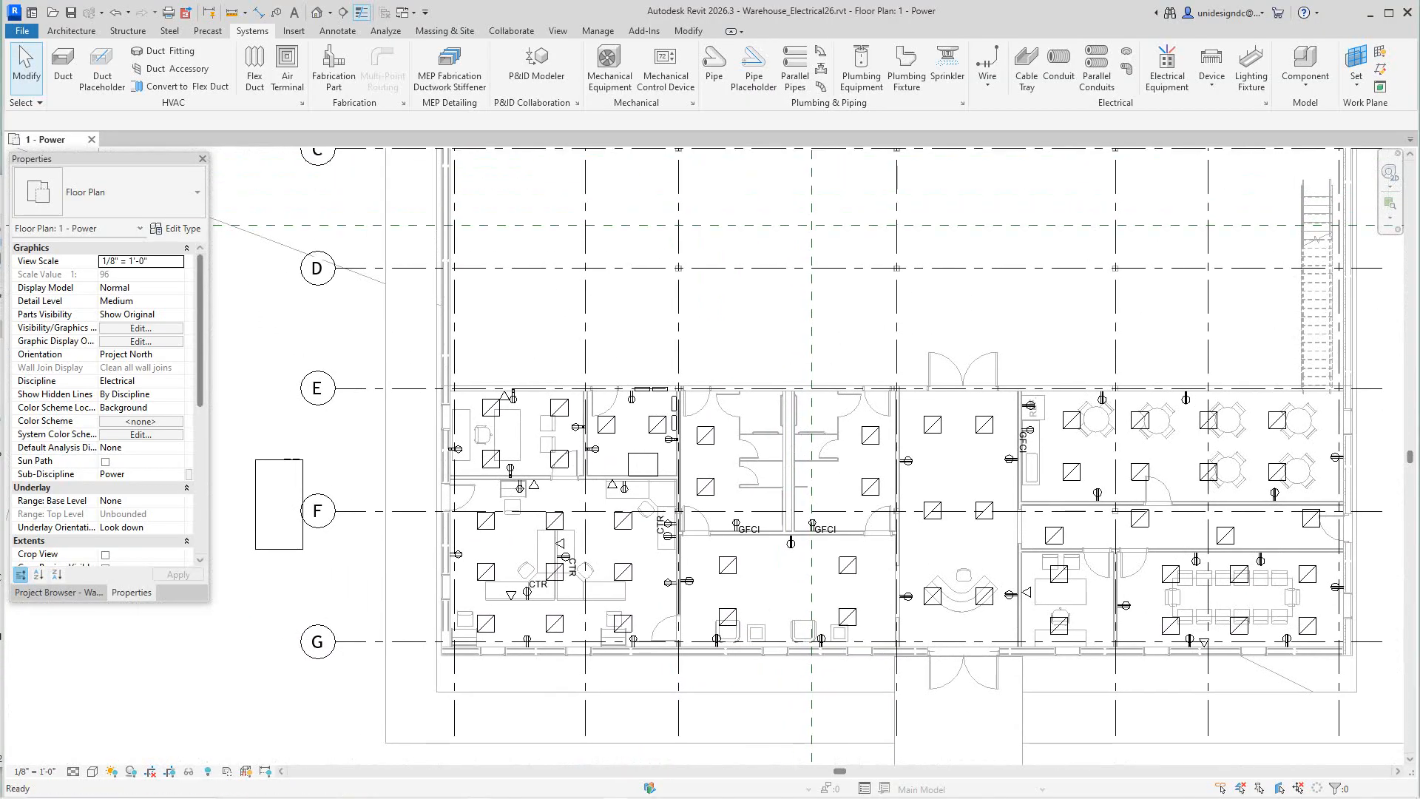
pyautogui.scroll(1, 711, 517)
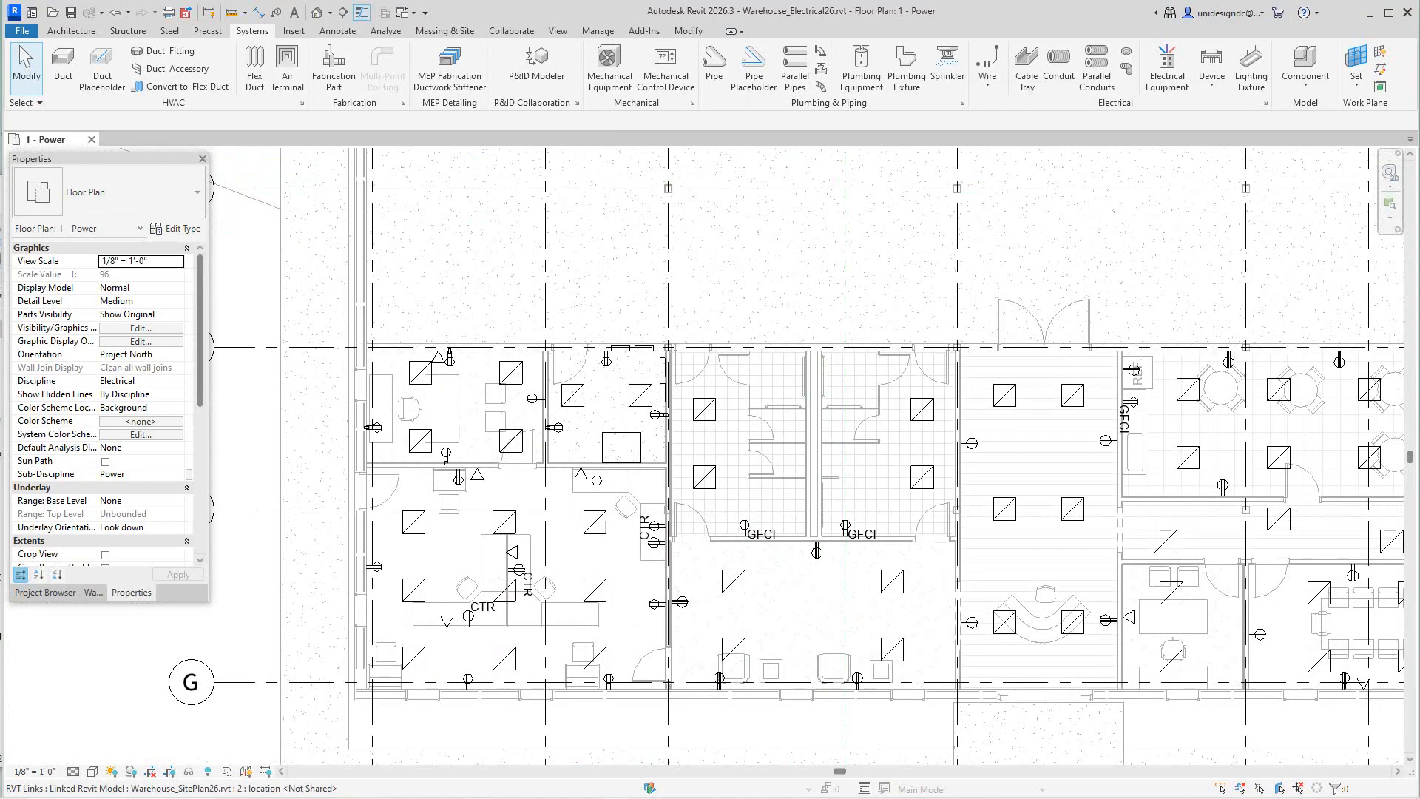
# Open the 1 - Lighting floor plan and look over its fixtures and receptacles.
pyautogui.click(59, 592)
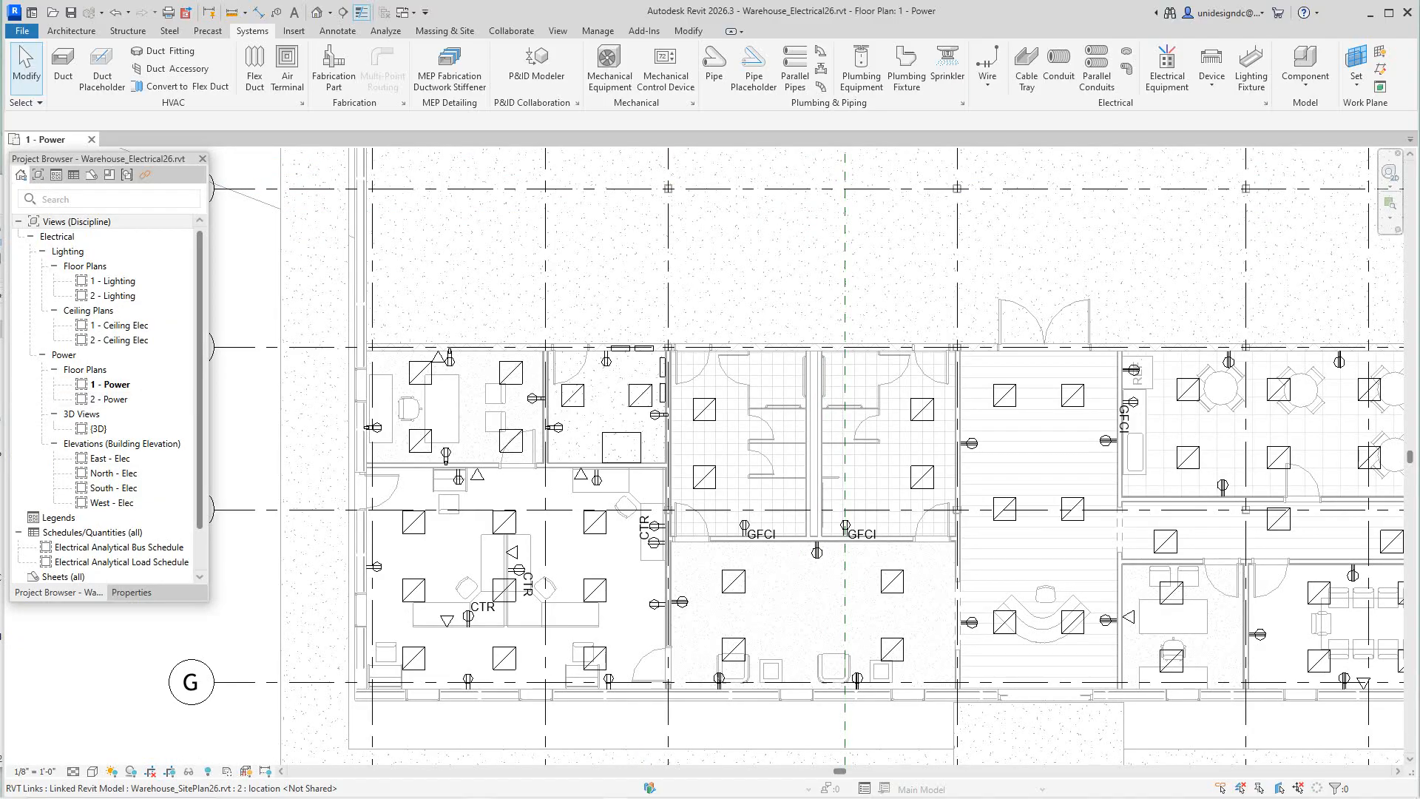
pyautogui.scroll(-4, 620, 466)
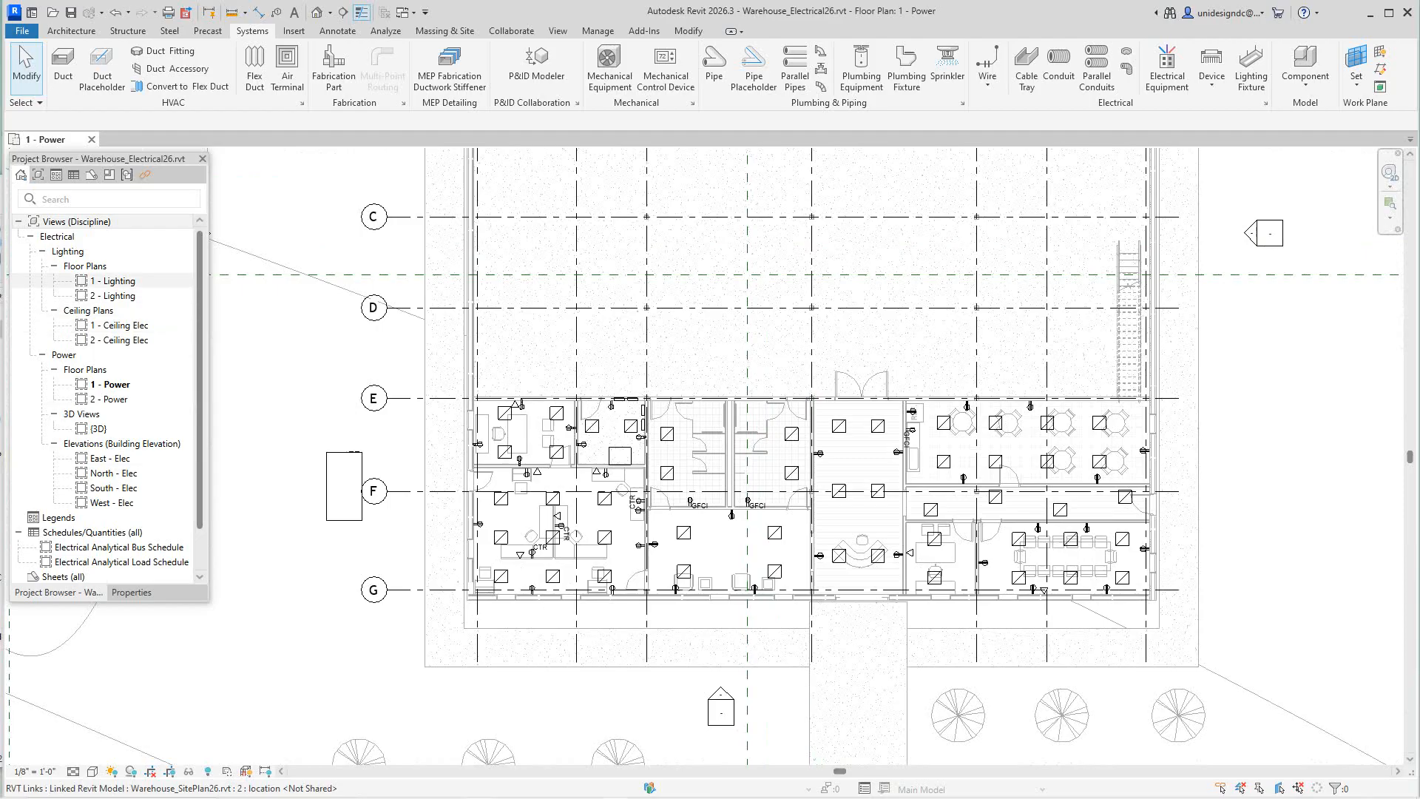
pyautogui.doubleClick(111, 281)
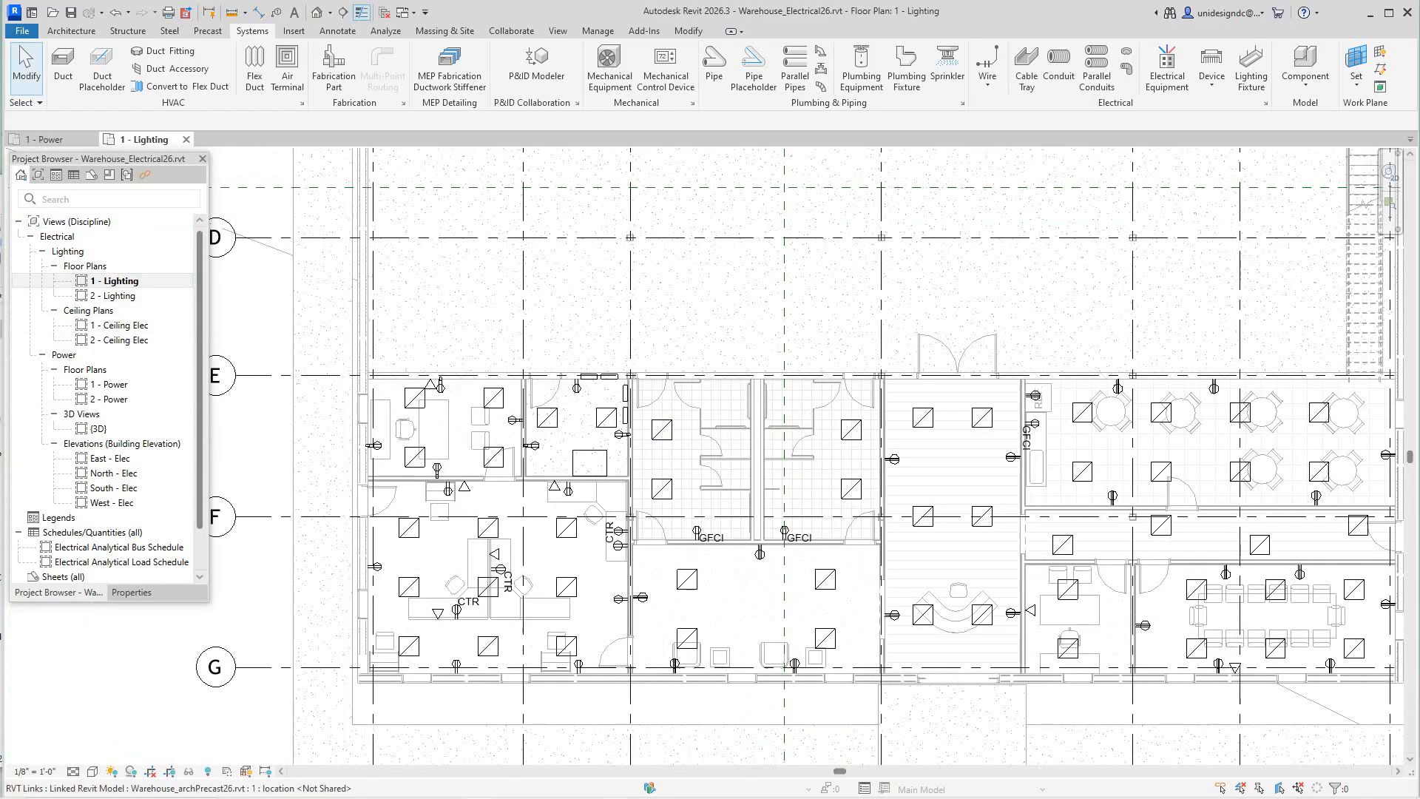
pyautogui.scroll(2, 718, 494)
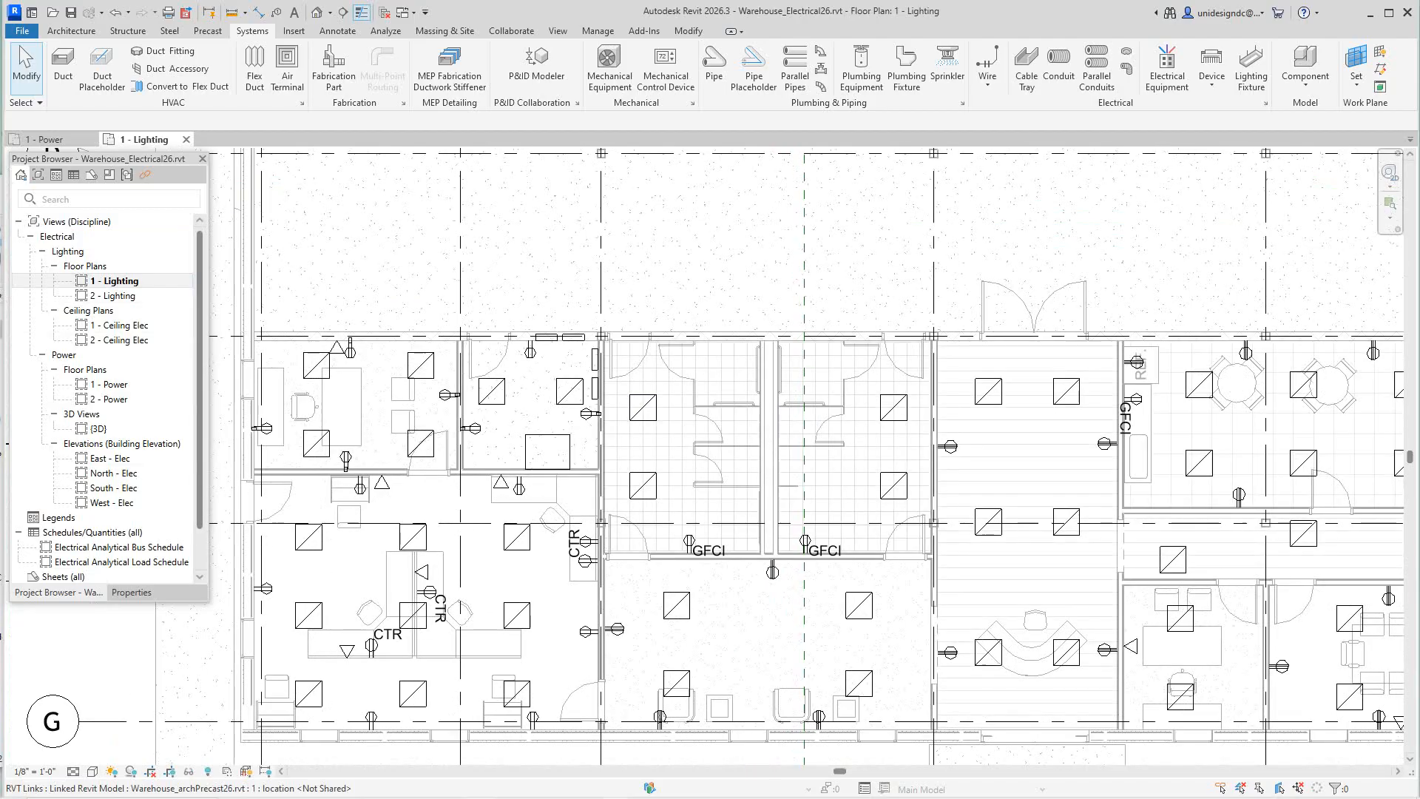
pyautogui.scroll(-3, 596, 458)
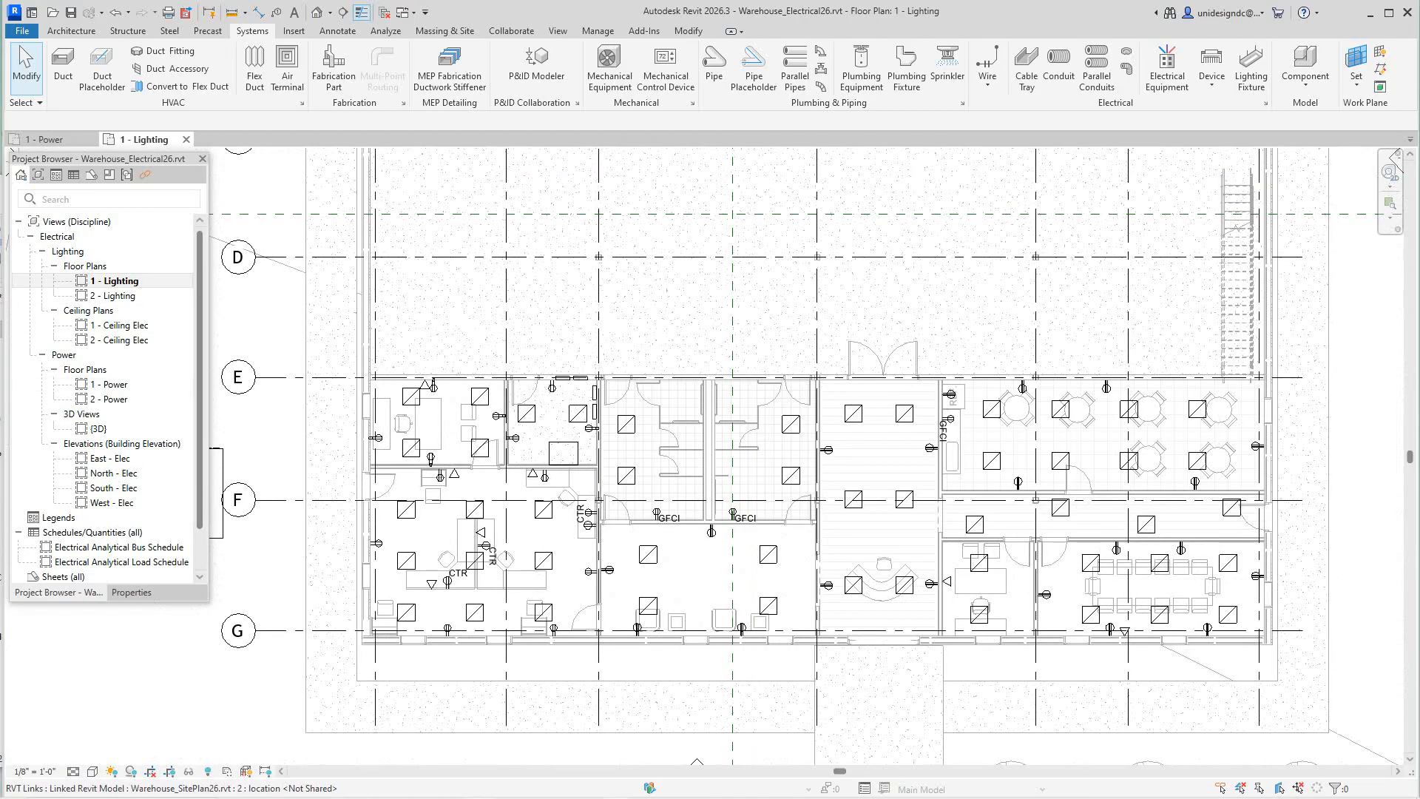
pyautogui.scroll(-2, 446, 385)
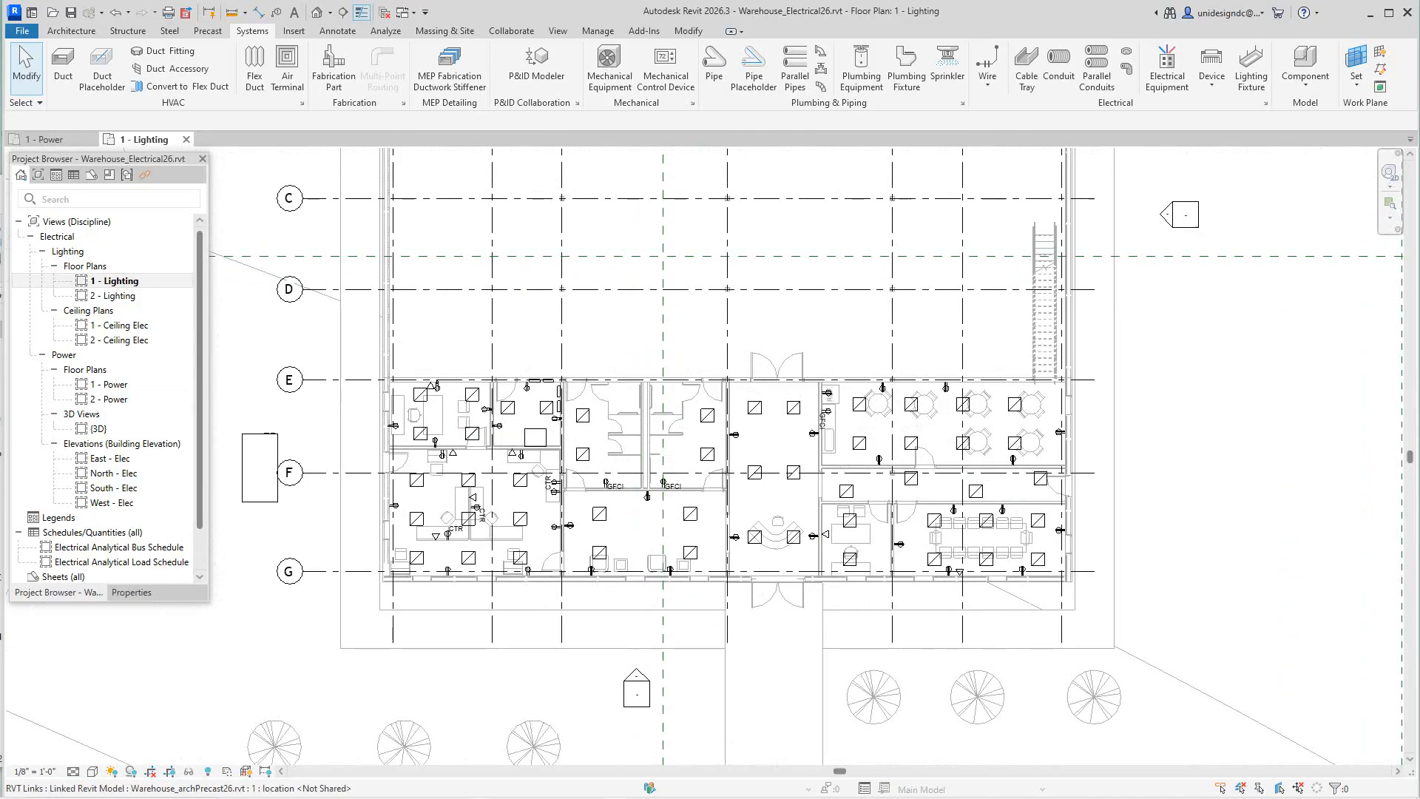
pyautogui.scroll(3, 475, 450)
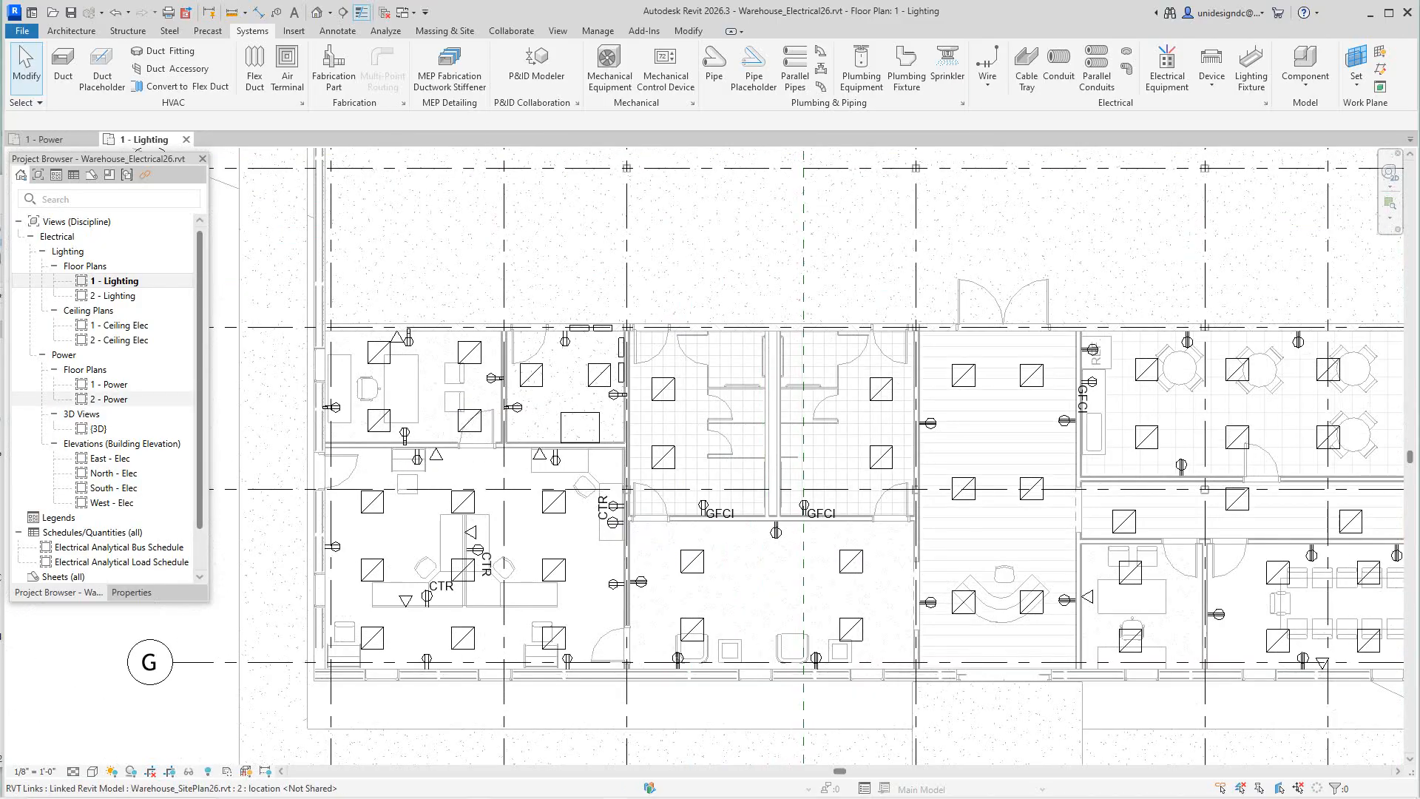
# Examine the exterior utility vault, the utility room panelboards and the surrounding rooms' lighting fixtures on the 1 - Lighting floor plan.
pyautogui.scroll(-2, 514, 407)
pyautogui.moveTo(513, 407); pyautogui.dragTo(434, 414, button='middle')
pyautogui.moveTo(740, 488); pyautogui.dragTo(762, 614, button='middle')
pyautogui.scroll(-2, 733, 519)
pyautogui.moveTo(732, 444); pyautogui.dragTo(752, 359, button='middle')
pyautogui.scroll(5, 328, 512)
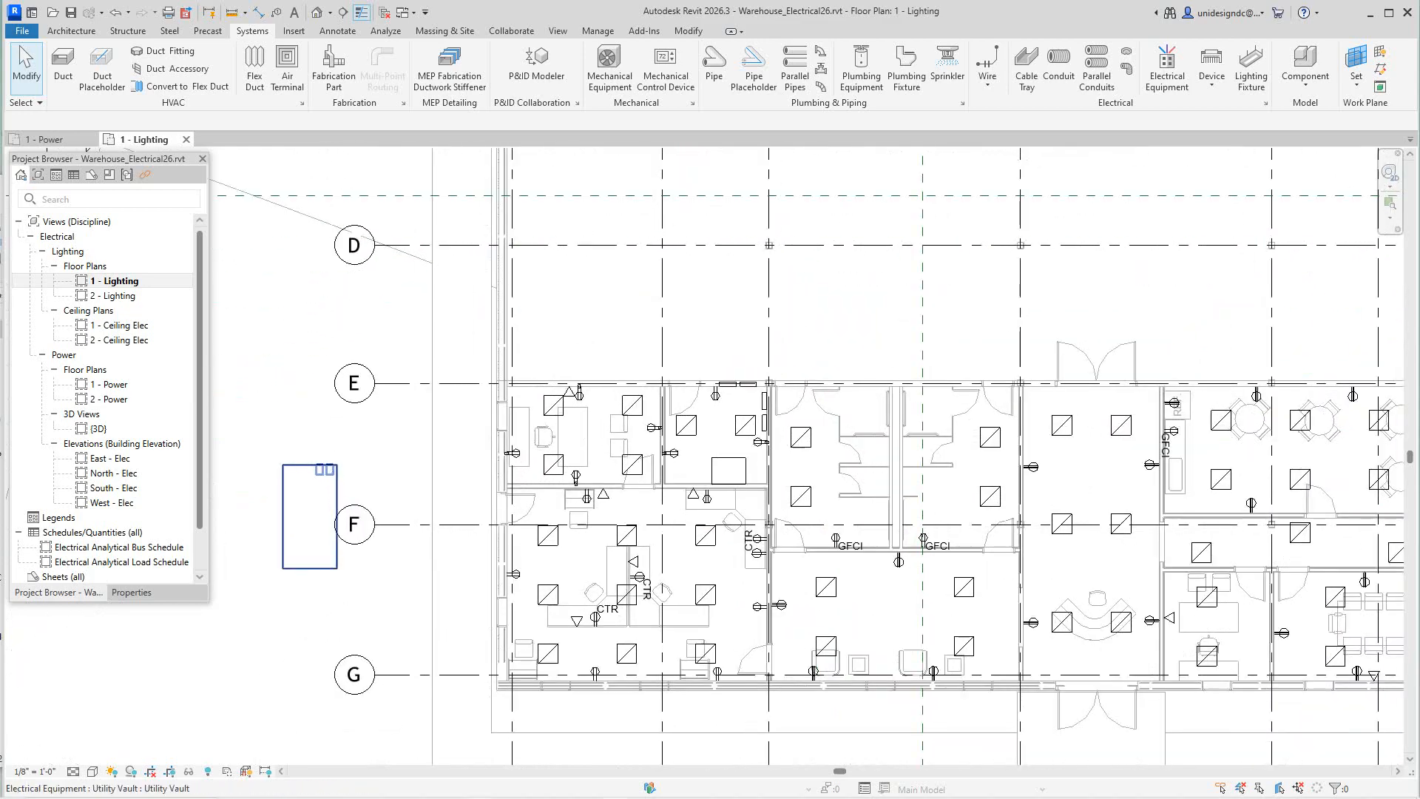
pyautogui.scroll(-2, 315, 616)
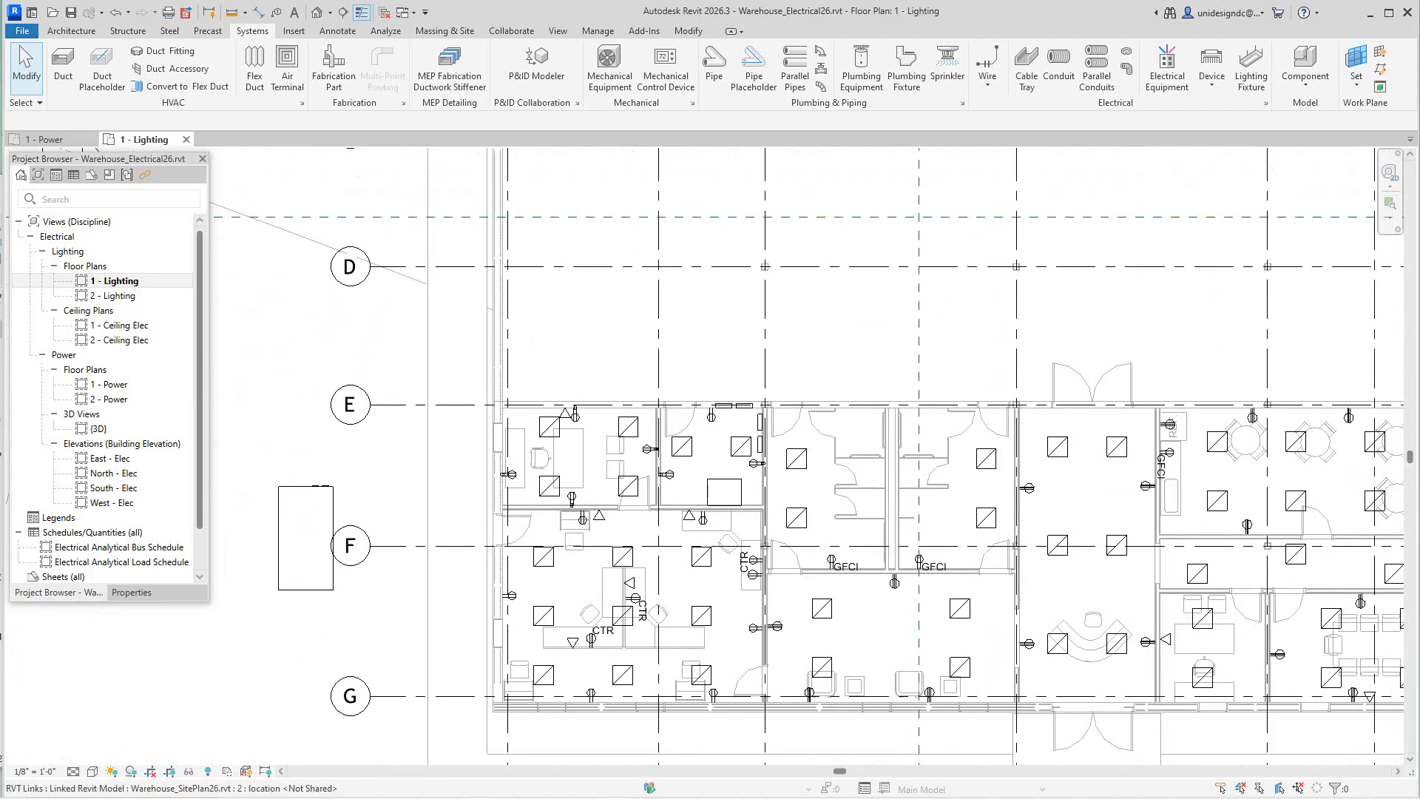
pyautogui.scroll(1, 674, 410)
pyautogui.scroll(5, 266, 504)
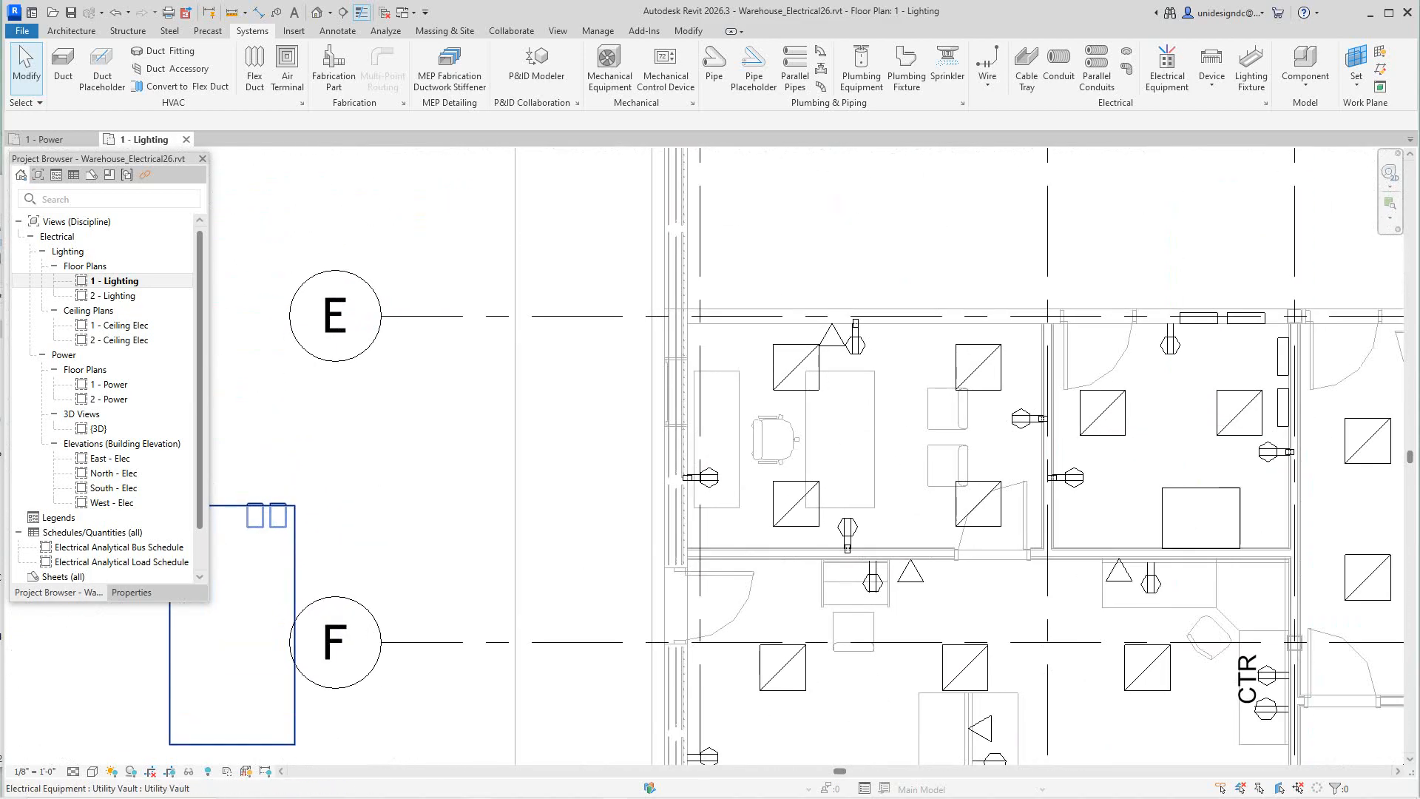
pyautogui.scroll(-6, 266, 504)
pyautogui.moveTo(266, 504); pyautogui.dragTo(316, 499, button='middle')
pyautogui.scroll(-1, 317, 499)
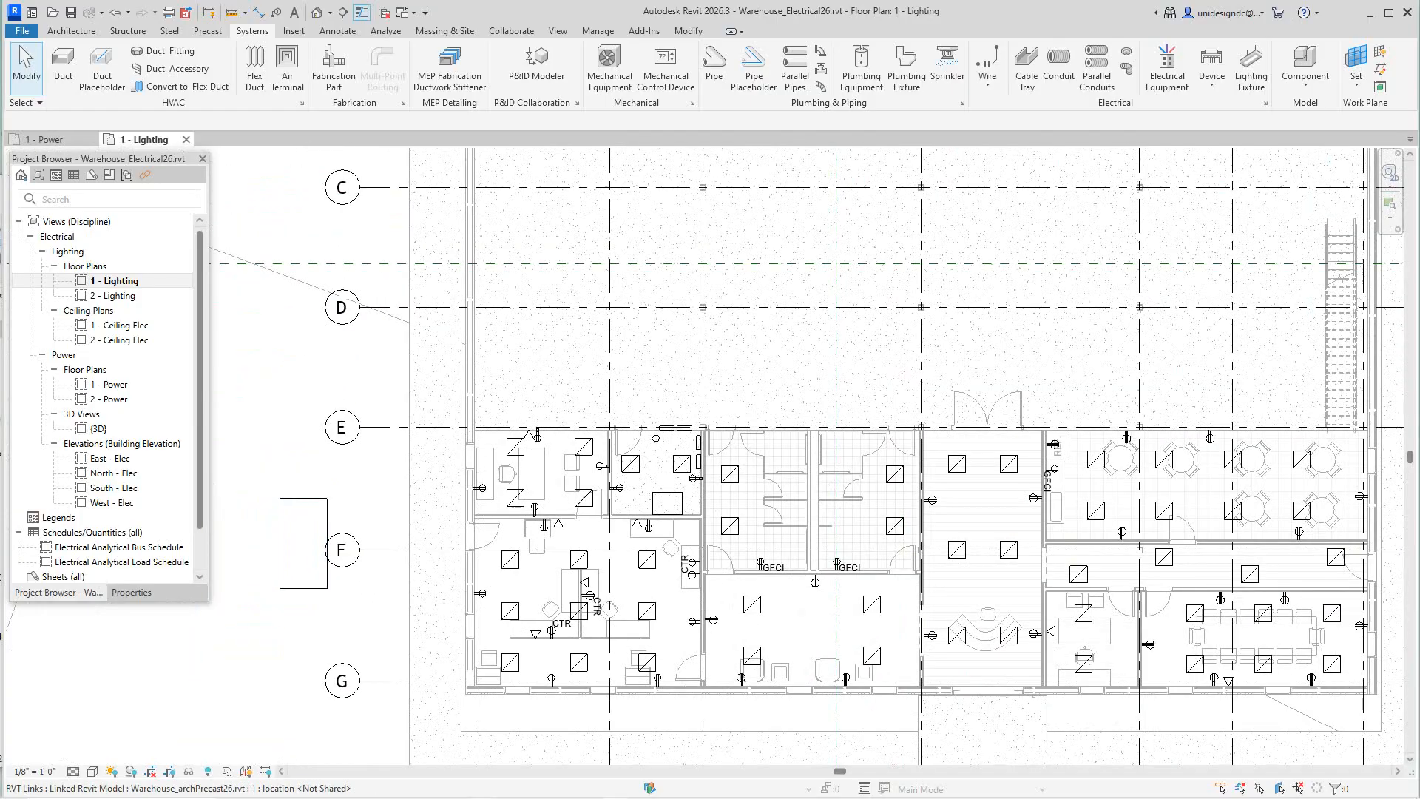
pyautogui.scroll(10, 814, 532)
pyautogui.scroll(-11, 784, 517)
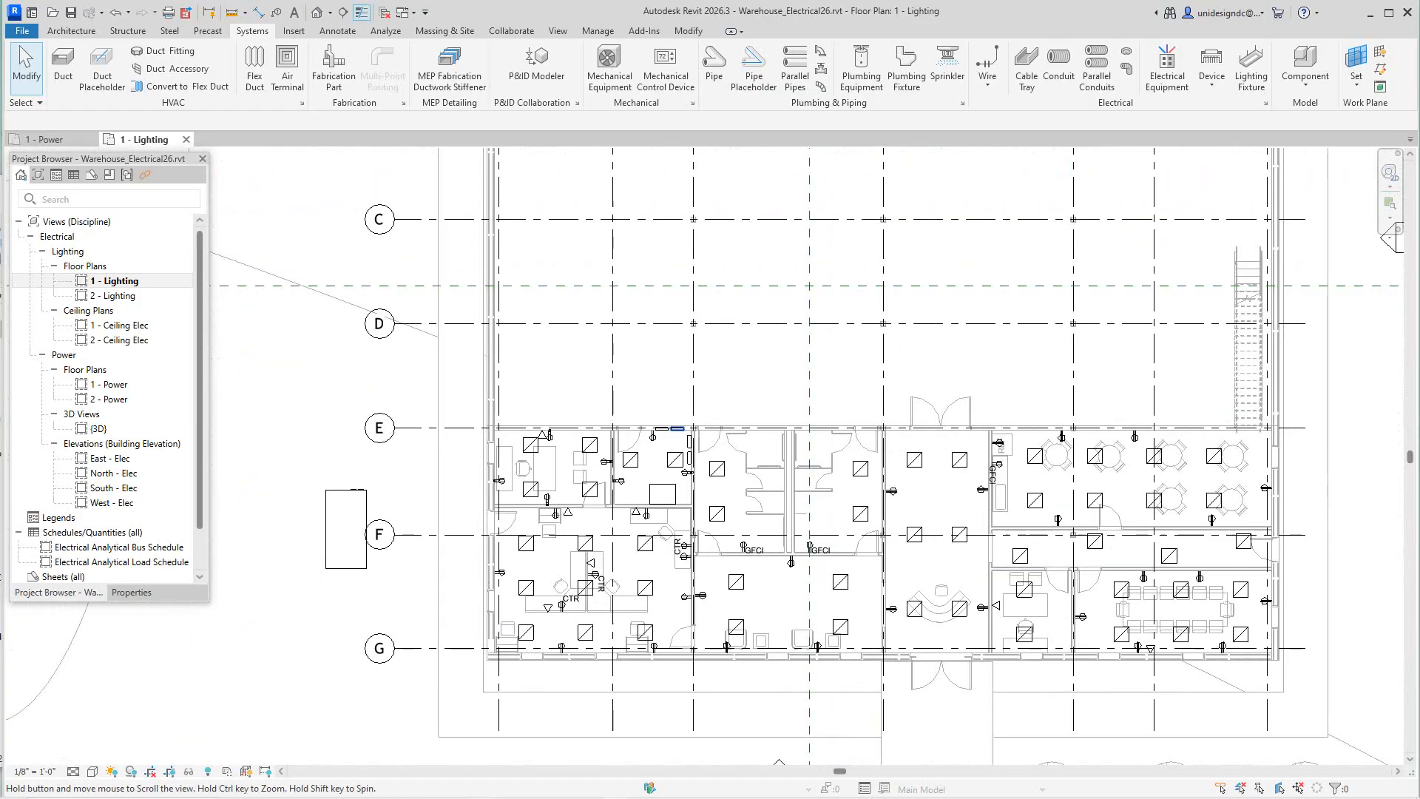
pyautogui.moveTo(675, 460); pyautogui.dragTo(678, 461, button='middle')
pyautogui.scroll(-2, 680, 486)
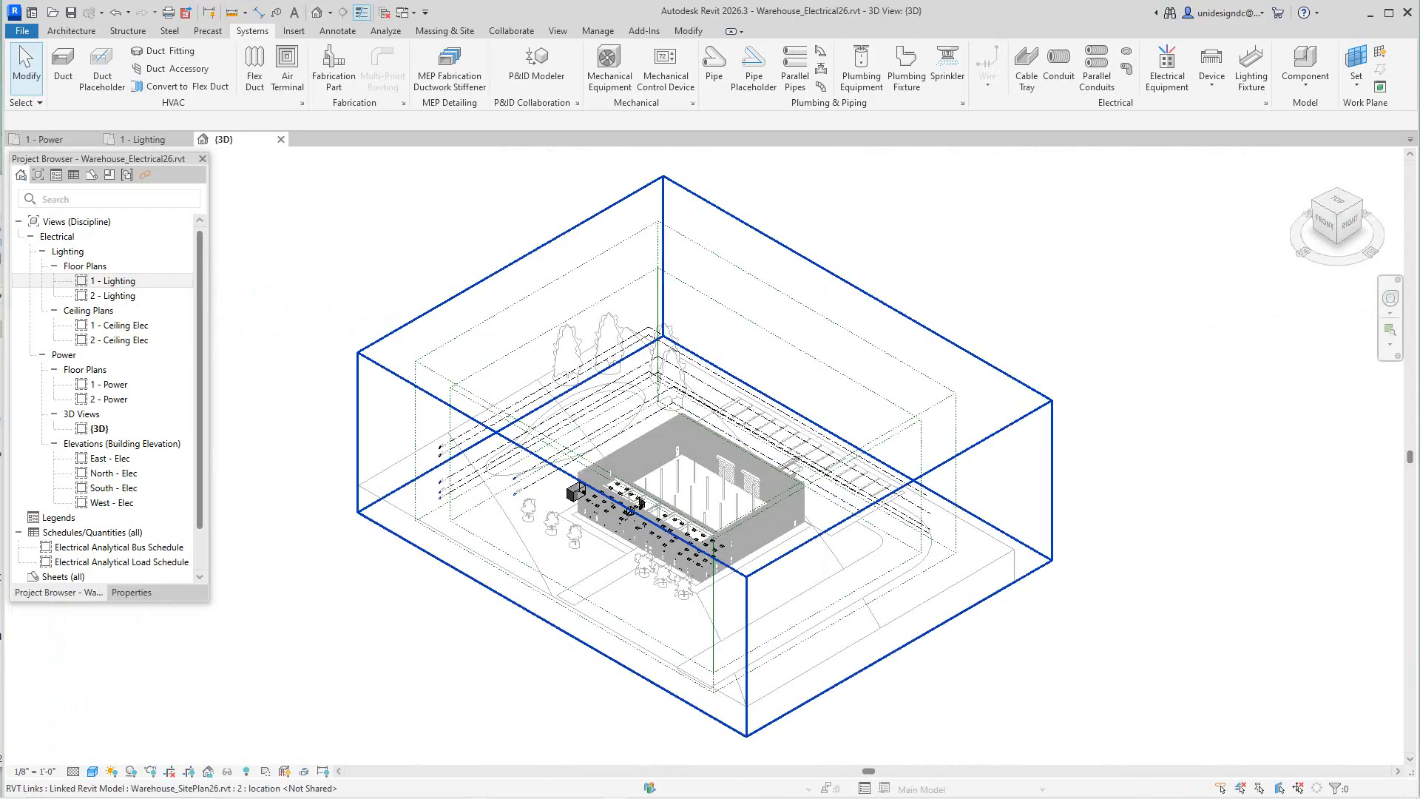
# Open the {3D} view and inspect the utility vault, panelboards and lighting fixtures around the warehouse from several sides and from above.
pyautogui.scroll(3, 576, 523)
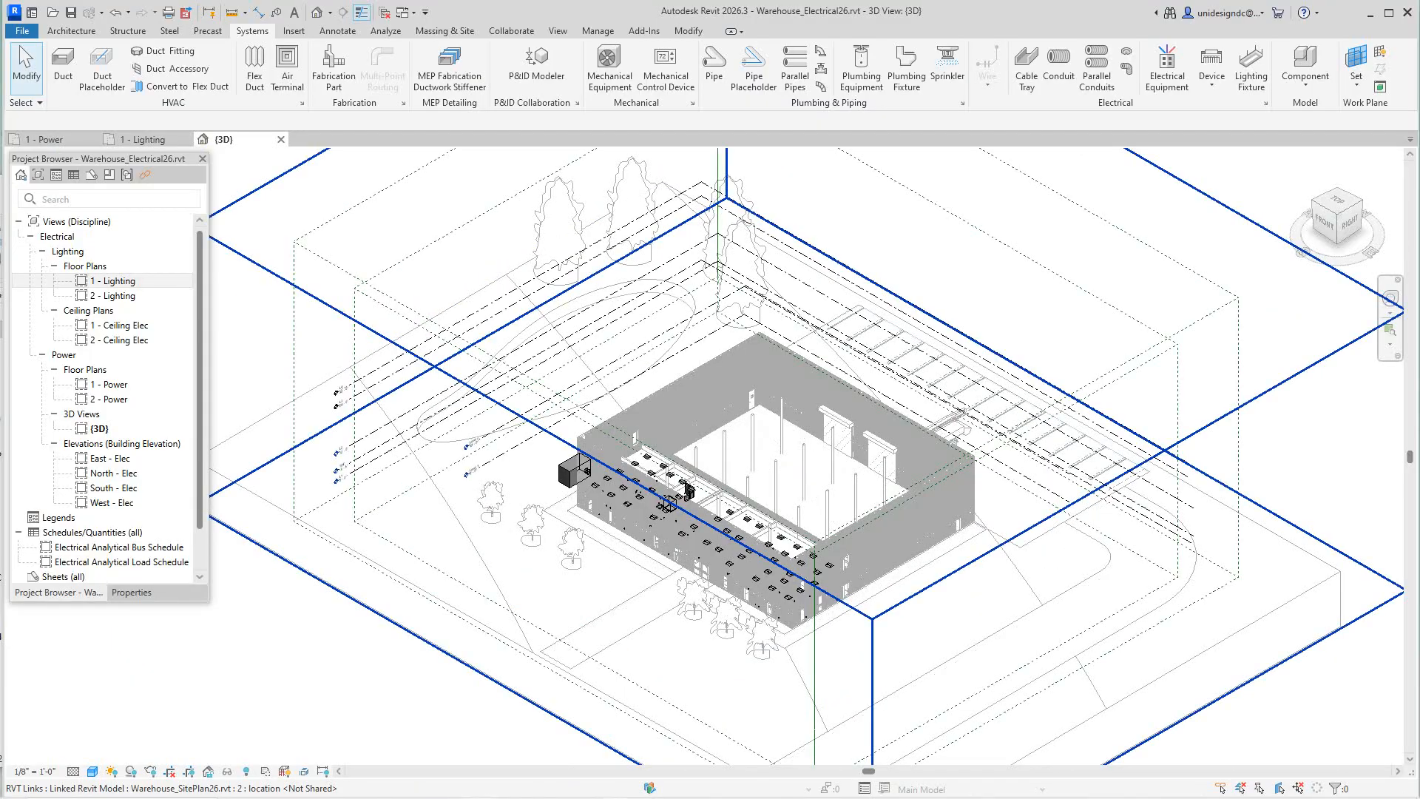
pyautogui.scroll(5, 573, 443)
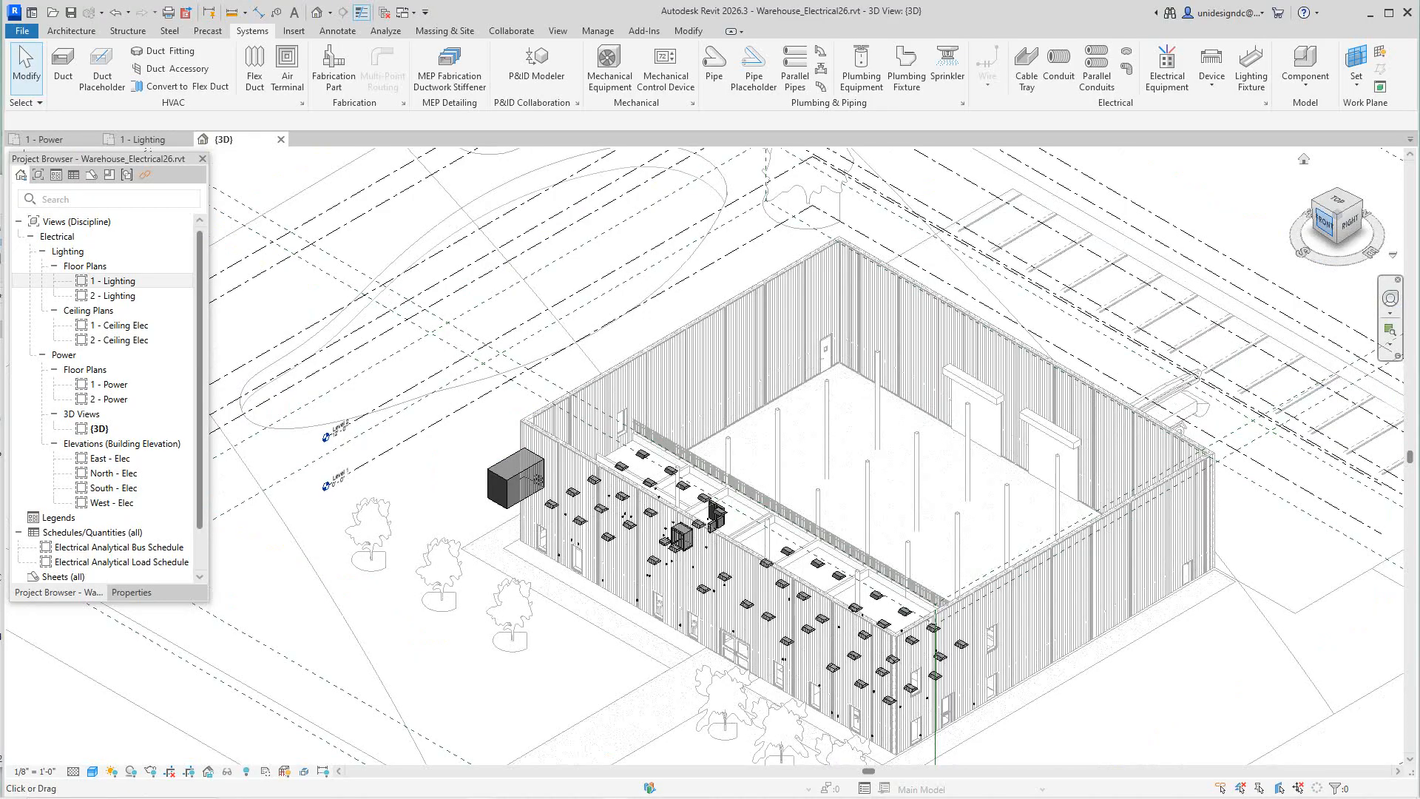
pyautogui.moveTo(1325, 222); pyautogui.dragTo(1394, 239)
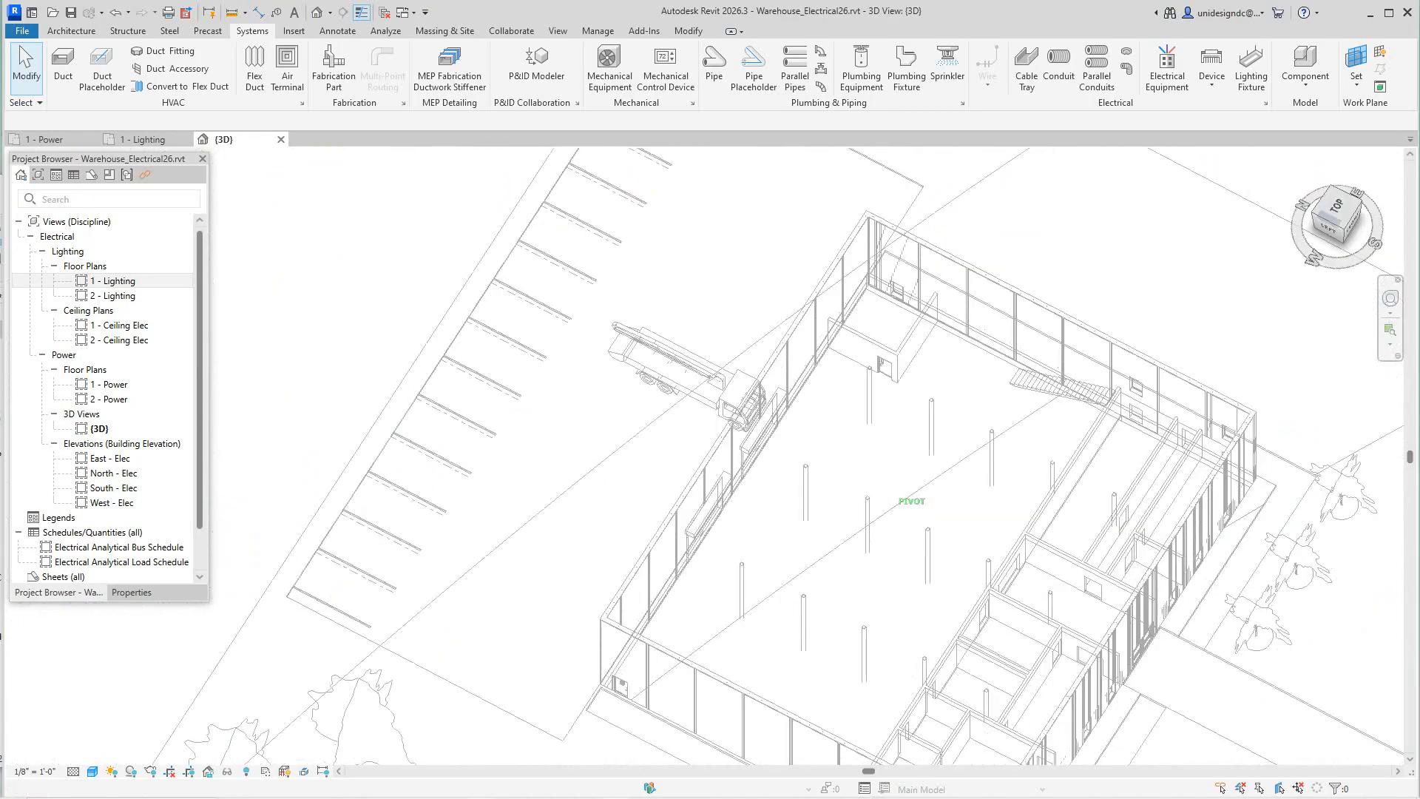
pyautogui.moveTo(444, 244); pyautogui.dragTo(522, 175)
pyautogui.scroll(2, 1132, 640)
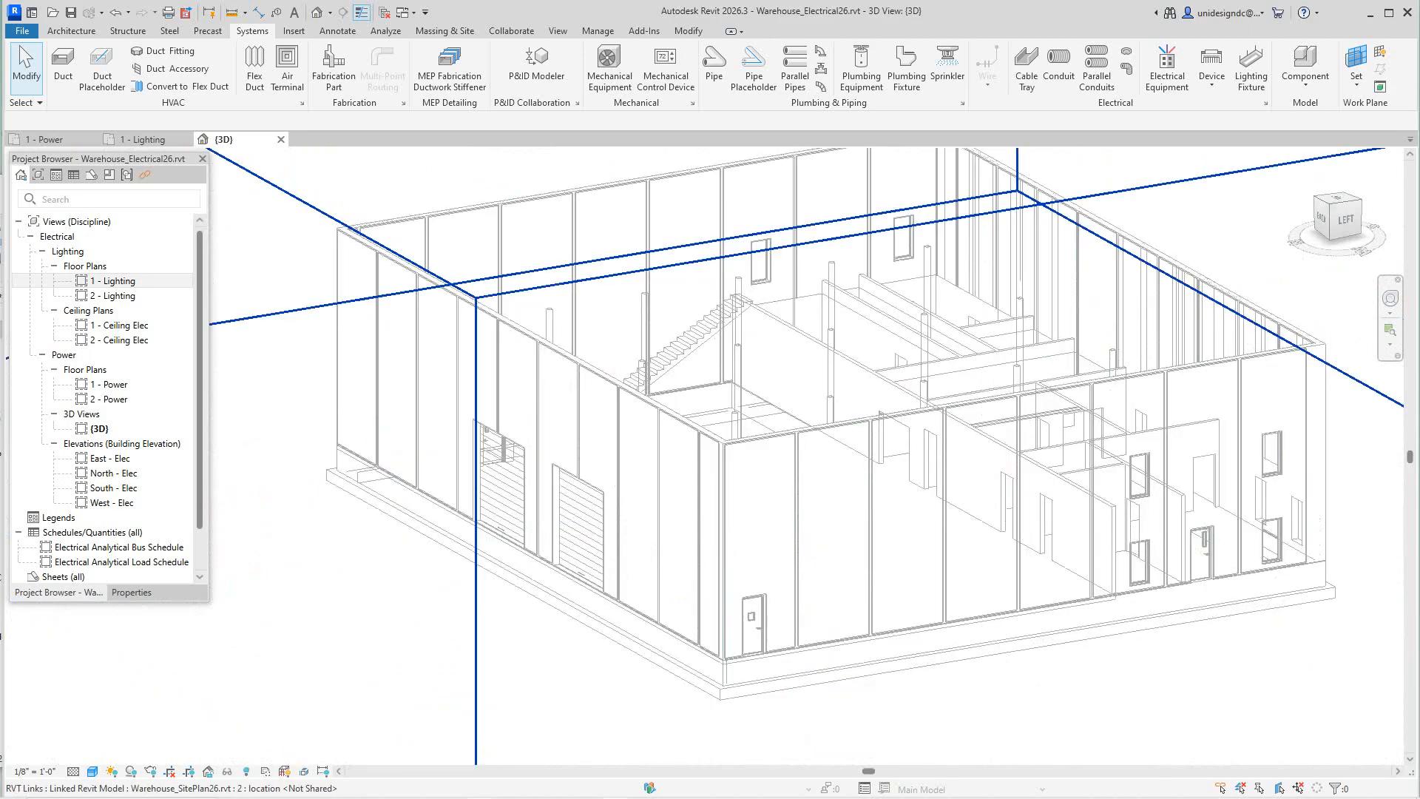
pyautogui.scroll(2, 1273, 654)
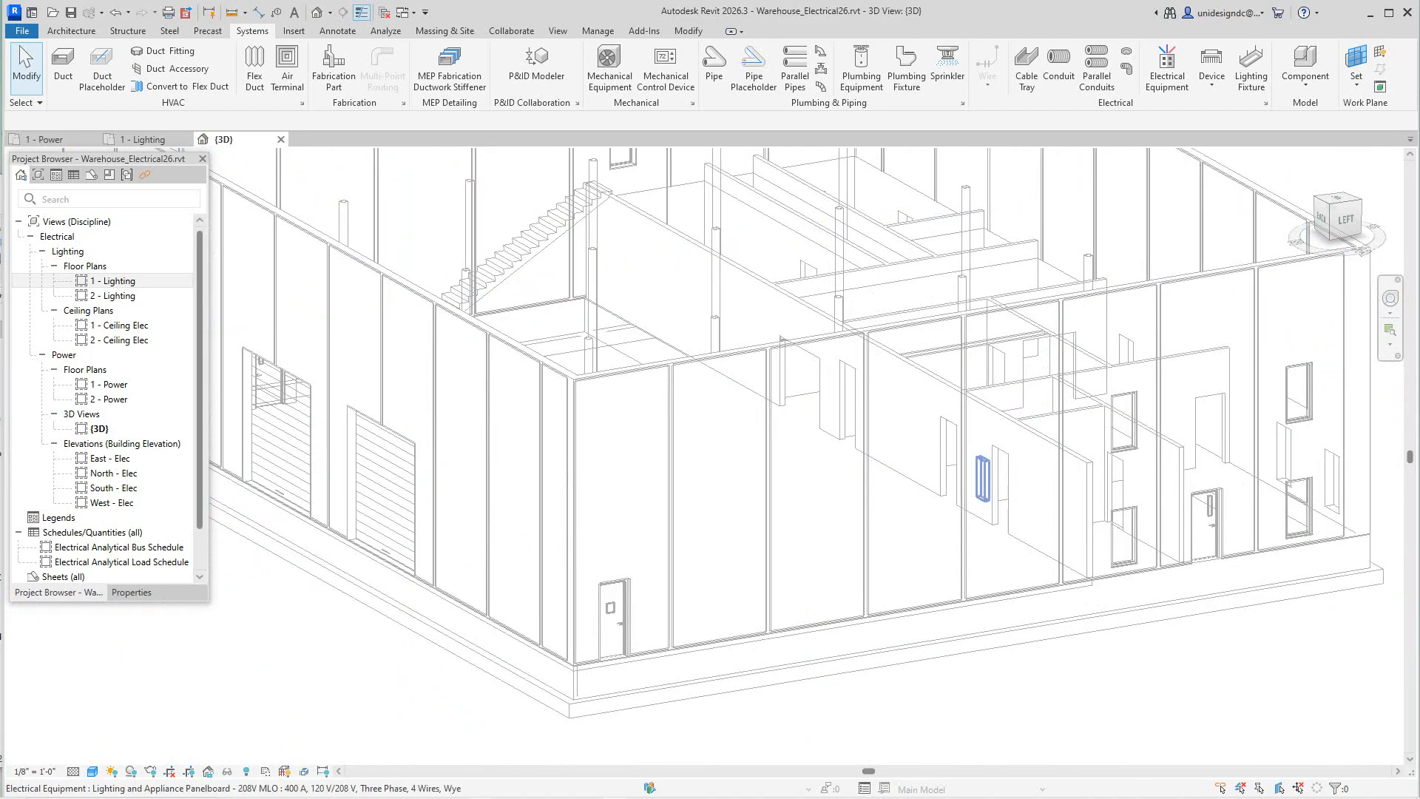
pyautogui.moveTo(983, 478); pyautogui.dragTo(827, 521, button='middle')
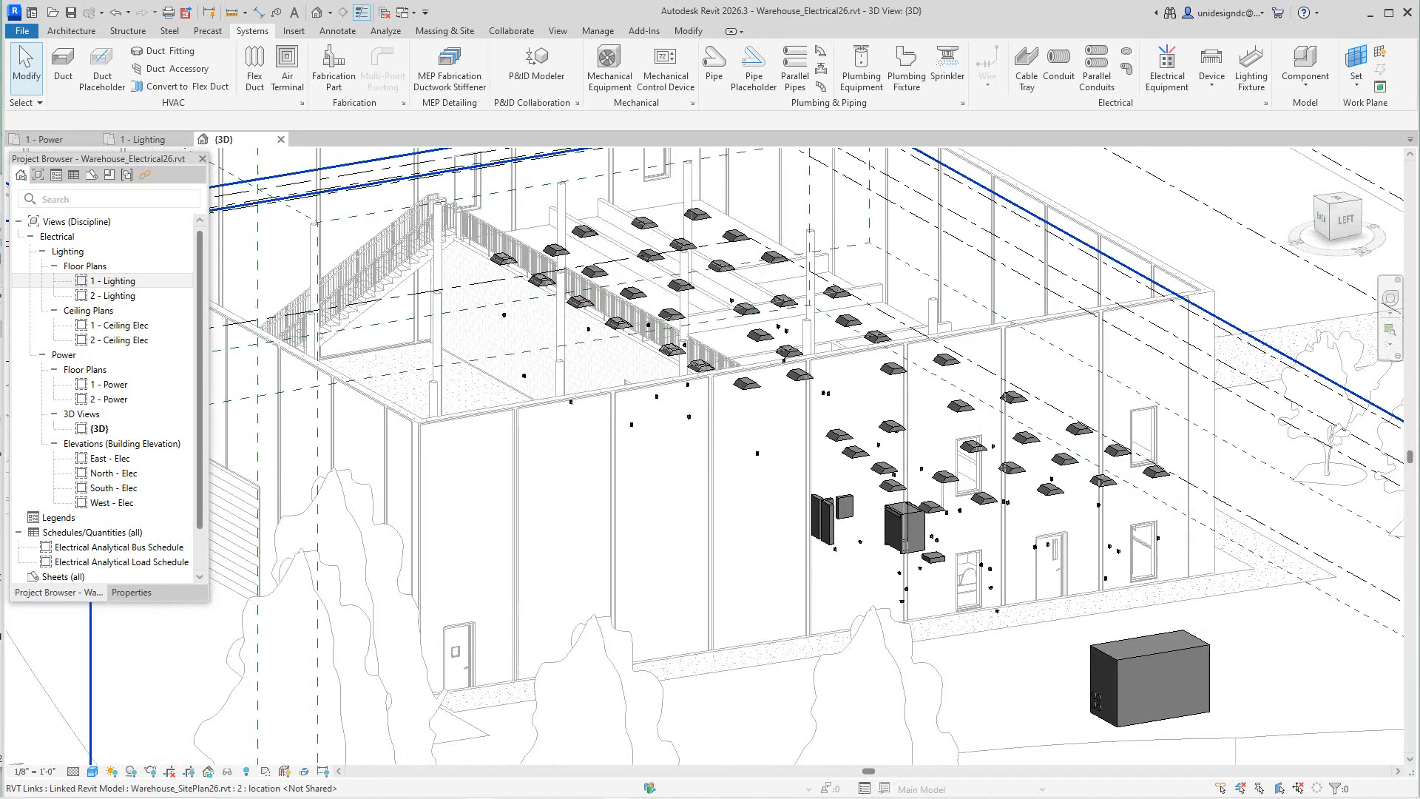
pyautogui.moveTo(1344, 228)
pyautogui.mouseDown()
pyautogui.moveTo(1313, 285)
pyautogui.moveTo(1273, 252)
pyautogui.mouseUp()
pyautogui.moveTo(710, 459)
pyautogui.keyDown('shift'); pyautogui.mouseDown(button='middle')
pyautogui.moveTo(665, 540)
pyautogui.moveTo(621, 481)
pyautogui.moveTo(588, 473)
pyautogui.mouseUp(button='middle'); pyautogui.keyUp('shift')
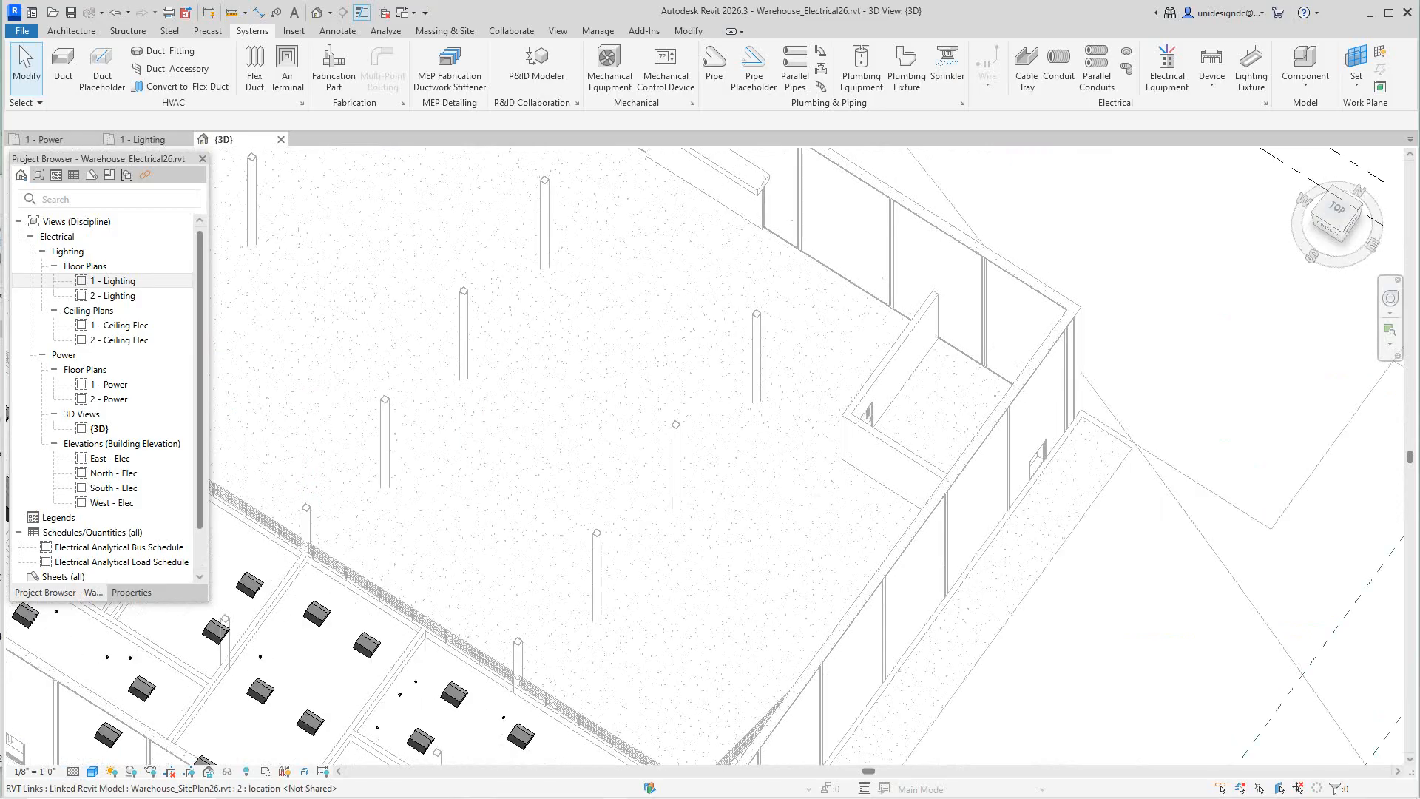
pyautogui.scroll(-2, 1372, 377)
pyautogui.moveTo(814, 481); pyautogui.dragTo(907, 404, button='middle')
pyautogui.scroll(-1, 828, 451)
pyautogui.moveTo(828, 451); pyautogui.dragTo(885, 475, button='middle')
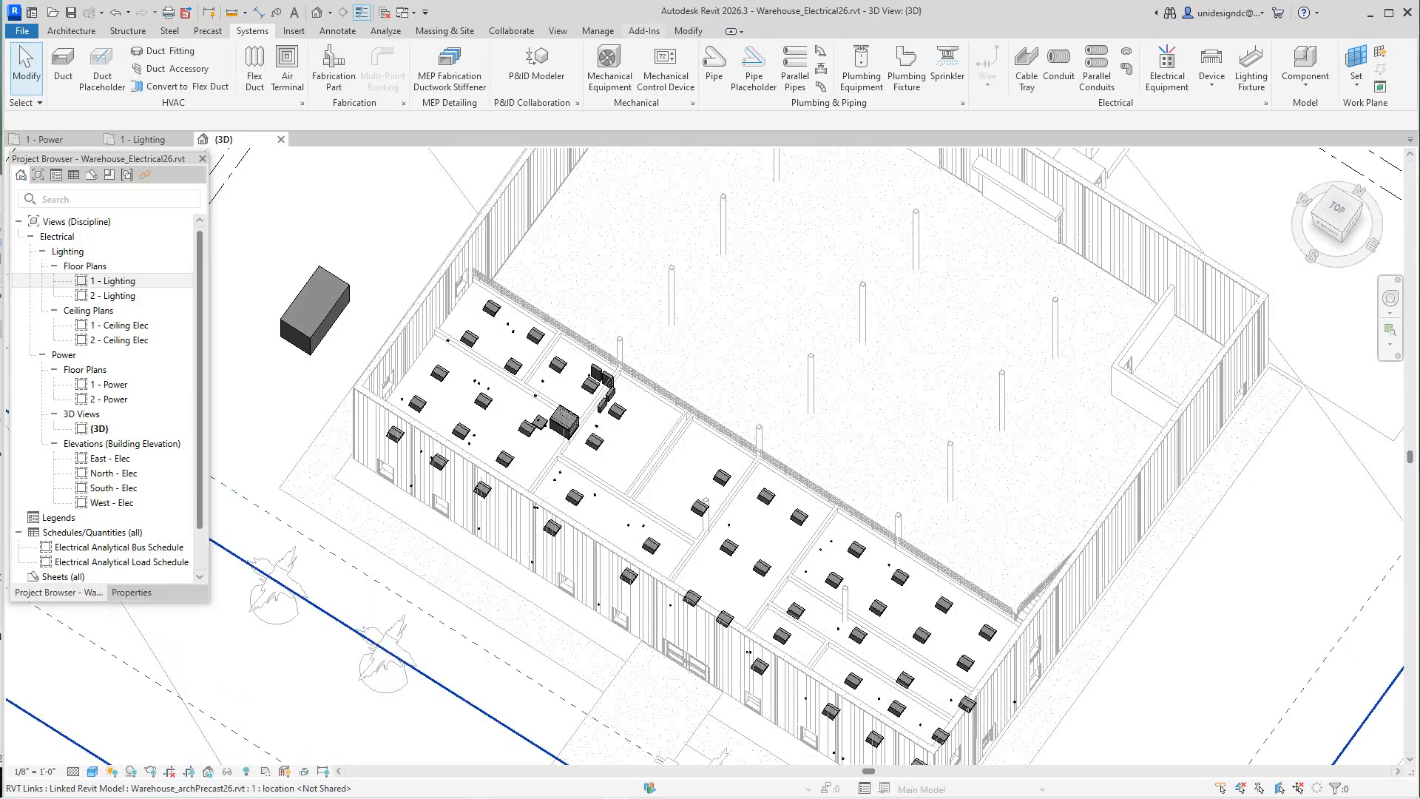
# Check the project's linked Revit models in Manage Links and look over the warehouse in 3D again.
pyautogui.click(597, 31)
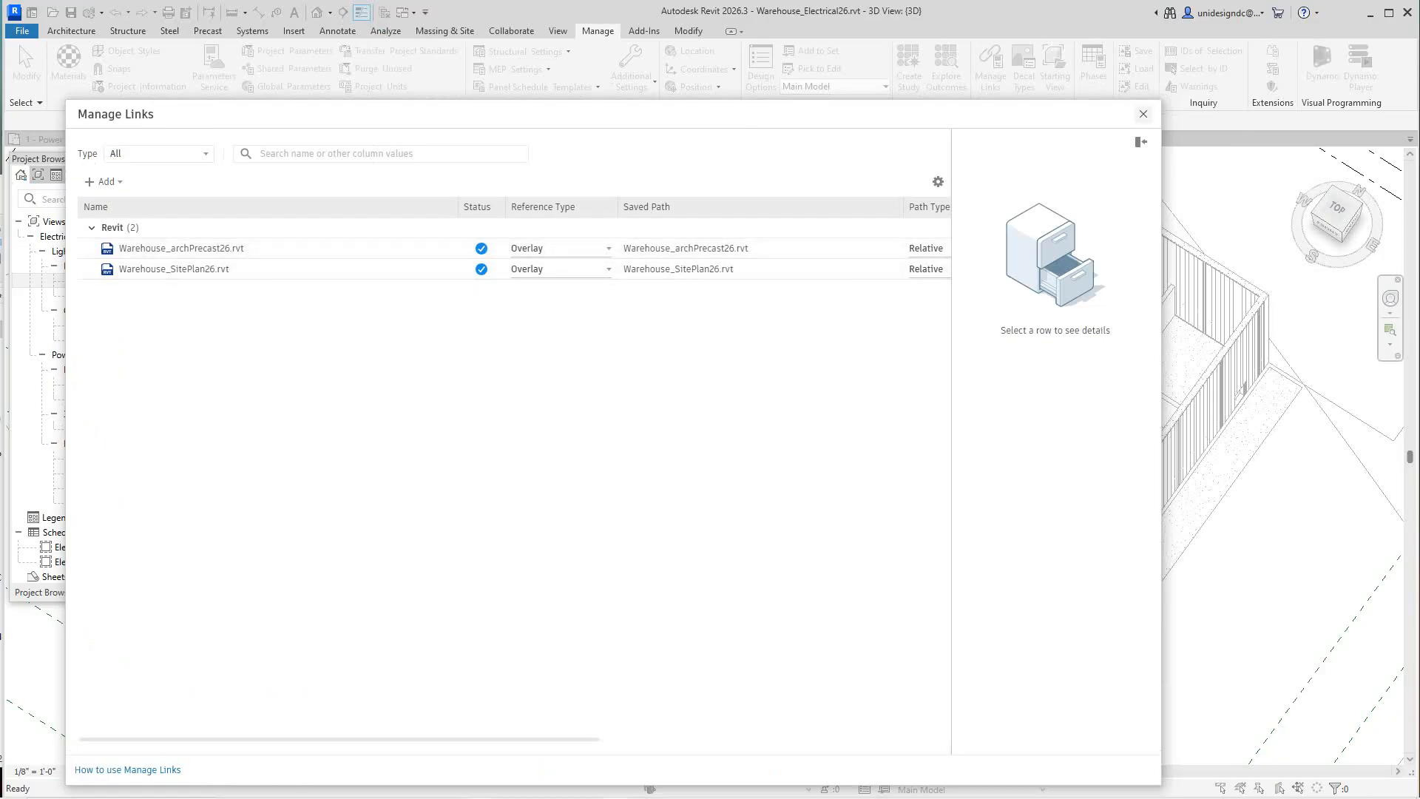
pyautogui.click(1143, 114)
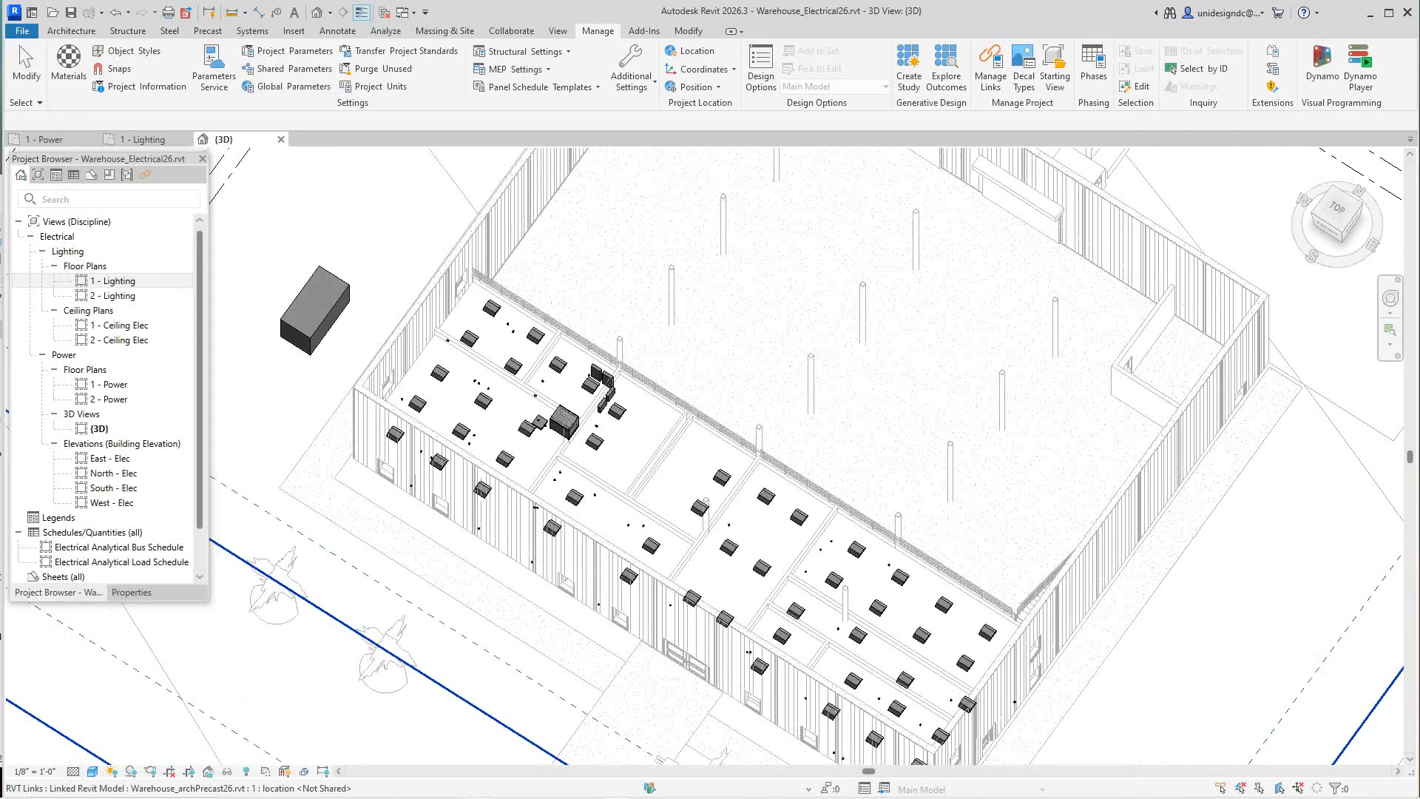
pyautogui.scroll(-1, 873, 362)
pyautogui.moveTo(872, 363); pyautogui.dragTo(827, 388, button='middle')
pyautogui.keyDown('shift'); pyautogui.moveTo(834, 455); pyautogui.dragTo(831, 425, button='middle'); pyautogui.keyUp('shift')
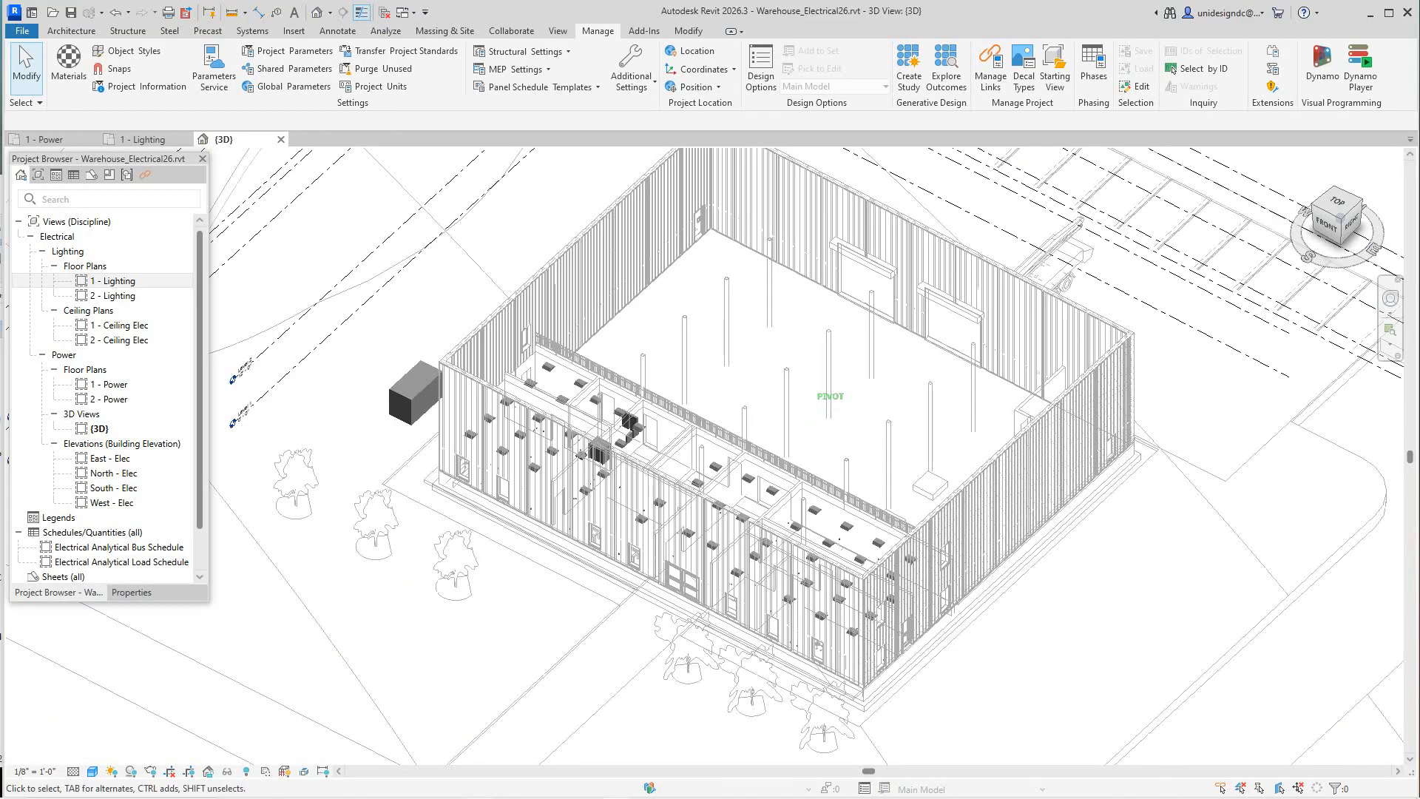
# Open the 1 - Power floor plan and look closely at the private office and utility room.
pyautogui.doubleClick(111, 384)
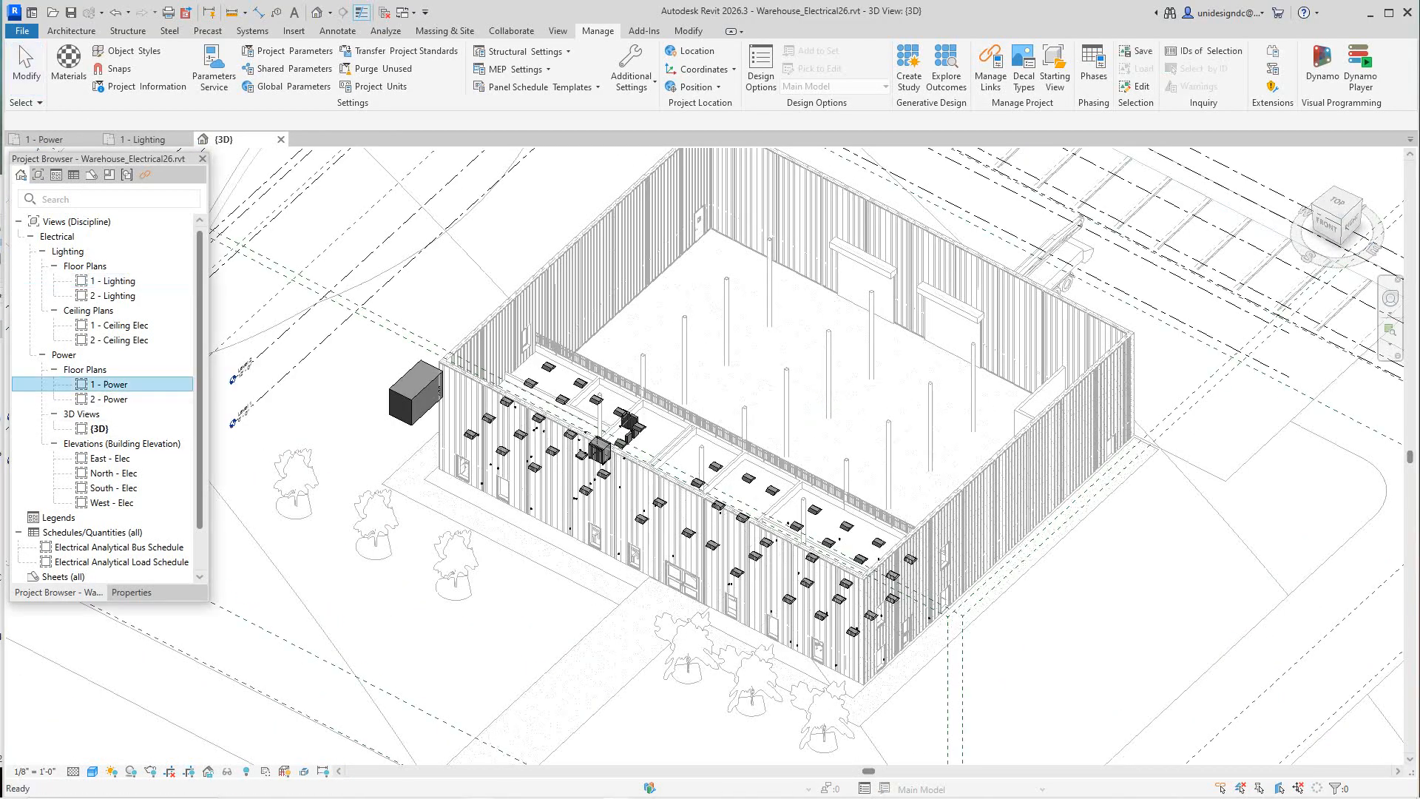
pyautogui.scroll(8, 544, 469)
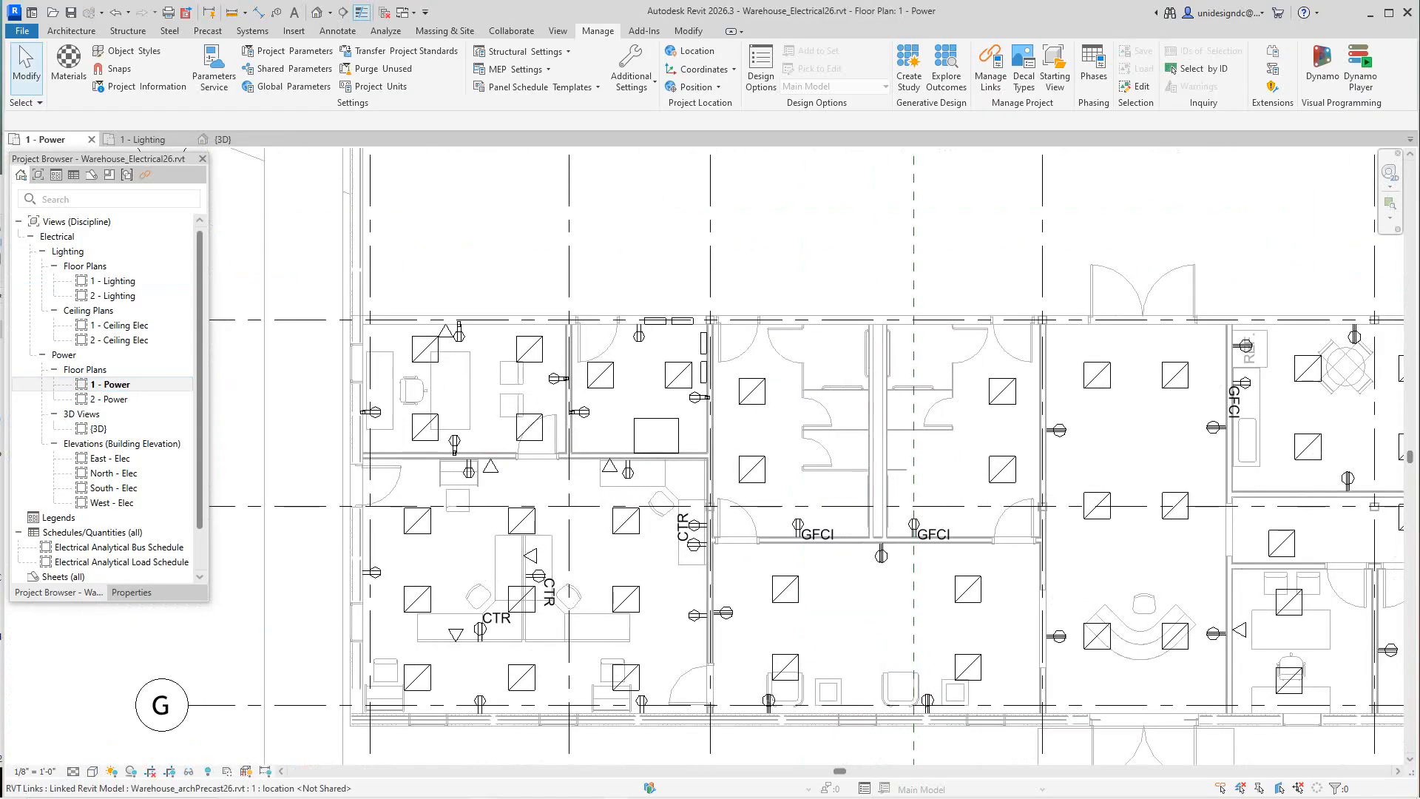
pyautogui.moveTo(509, 484); pyautogui.dragTo(503, 508, button='middle')
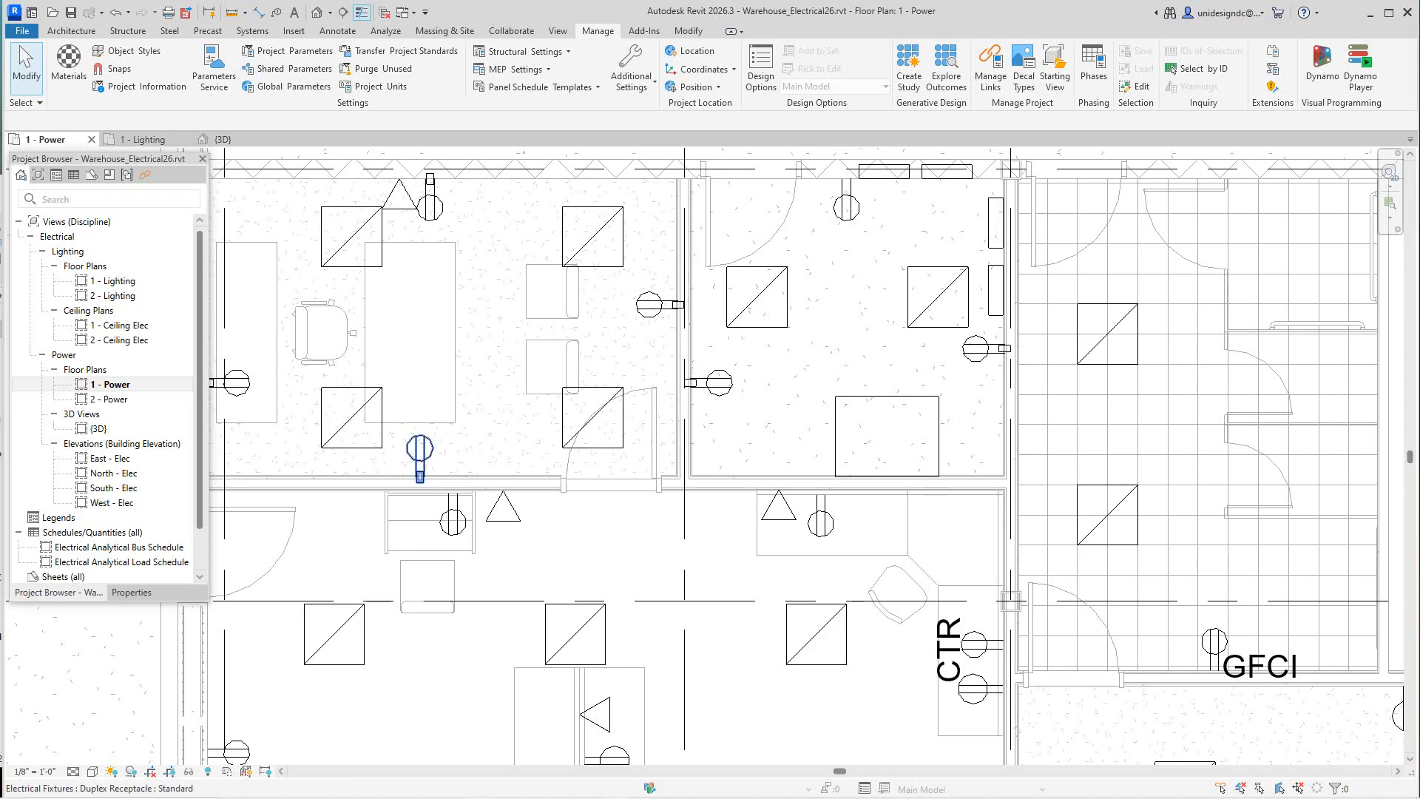
pyautogui.scroll(-3, 419, 459)
pyautogui.scroll(3, 419, 458)
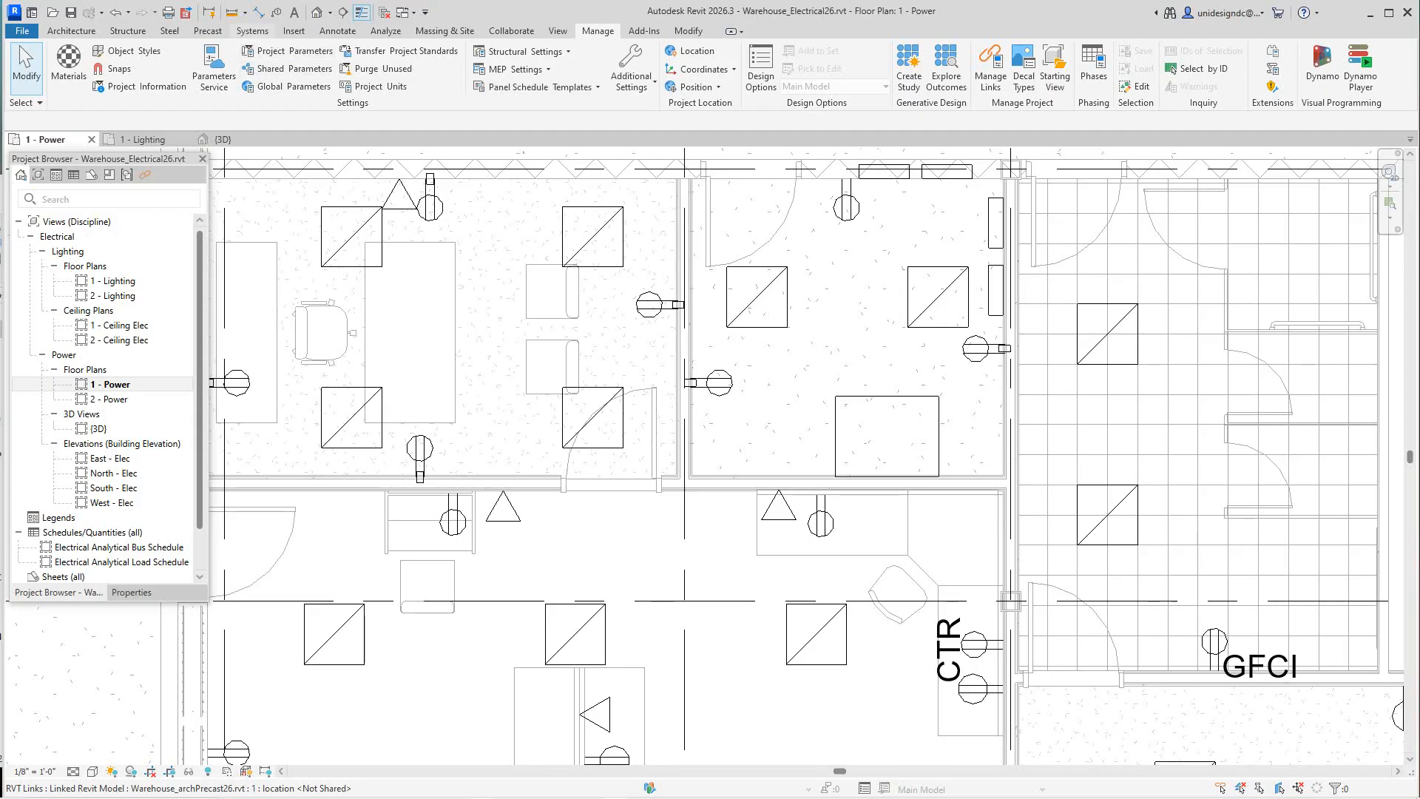
# Start placing a lighting device and choose the Door type of the Lighting Switches family.
pyautogui.click(253, 30)
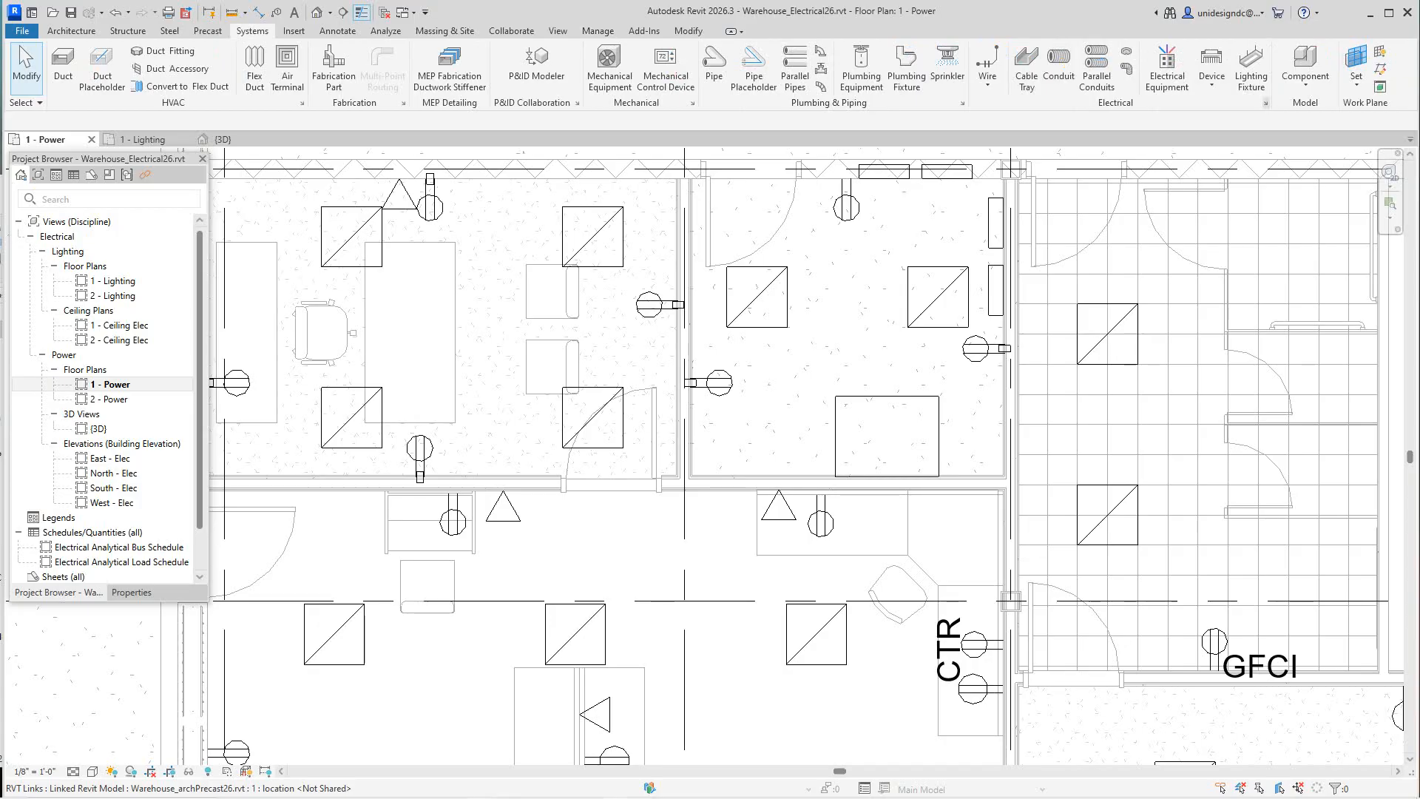
pyautogui.click(1211, 82)
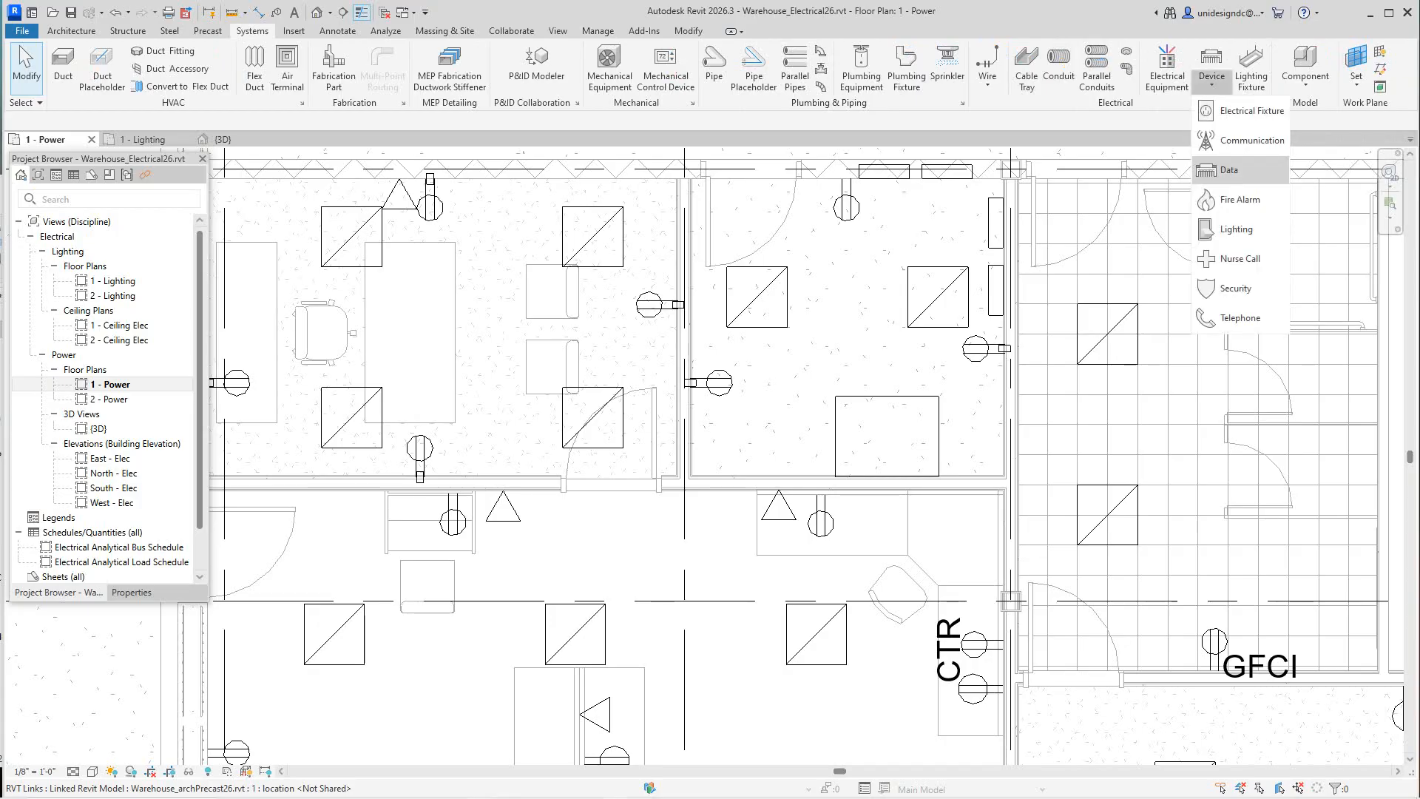
pyautogui.click(1236, 230)
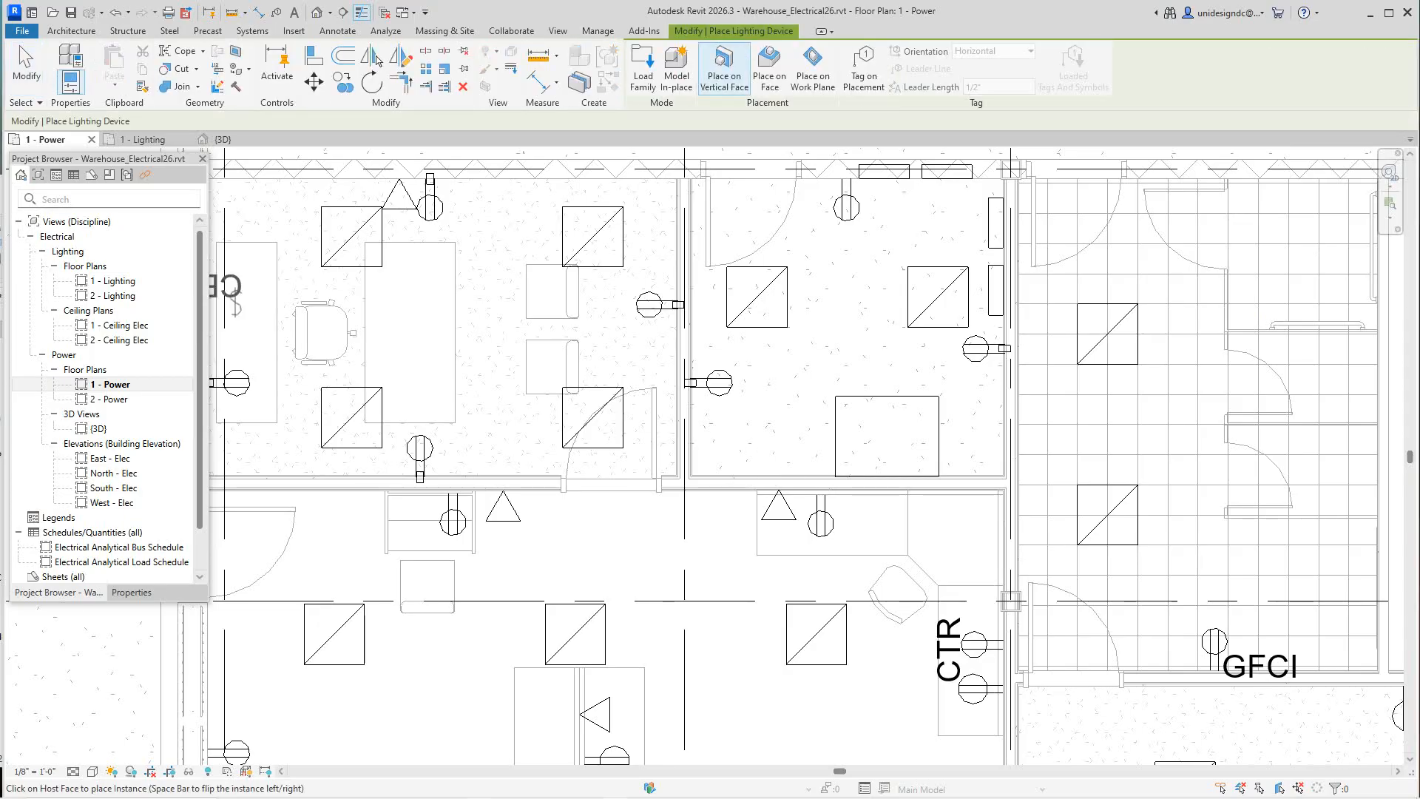
pyautogui.click(131, 592)
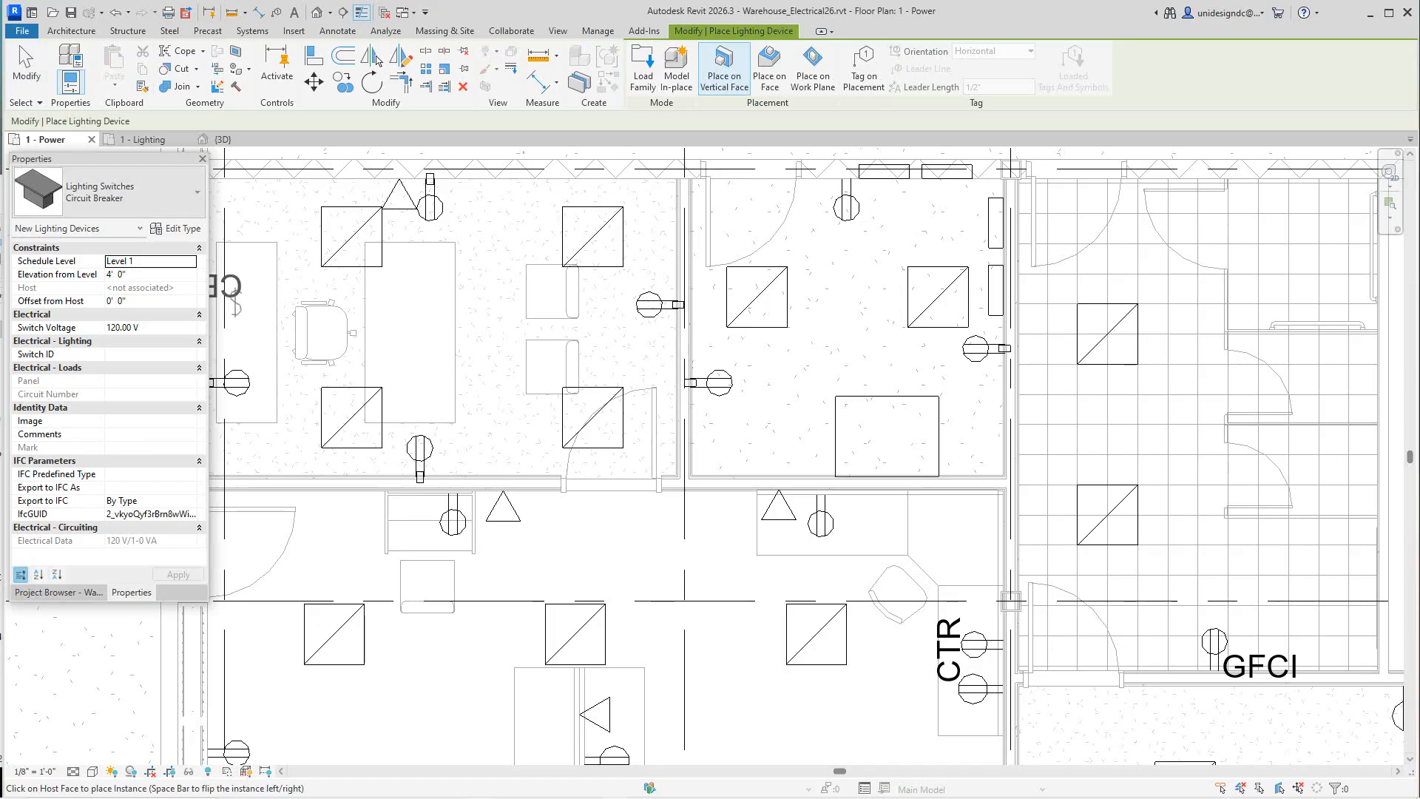
pyautogui.click(108, 192)
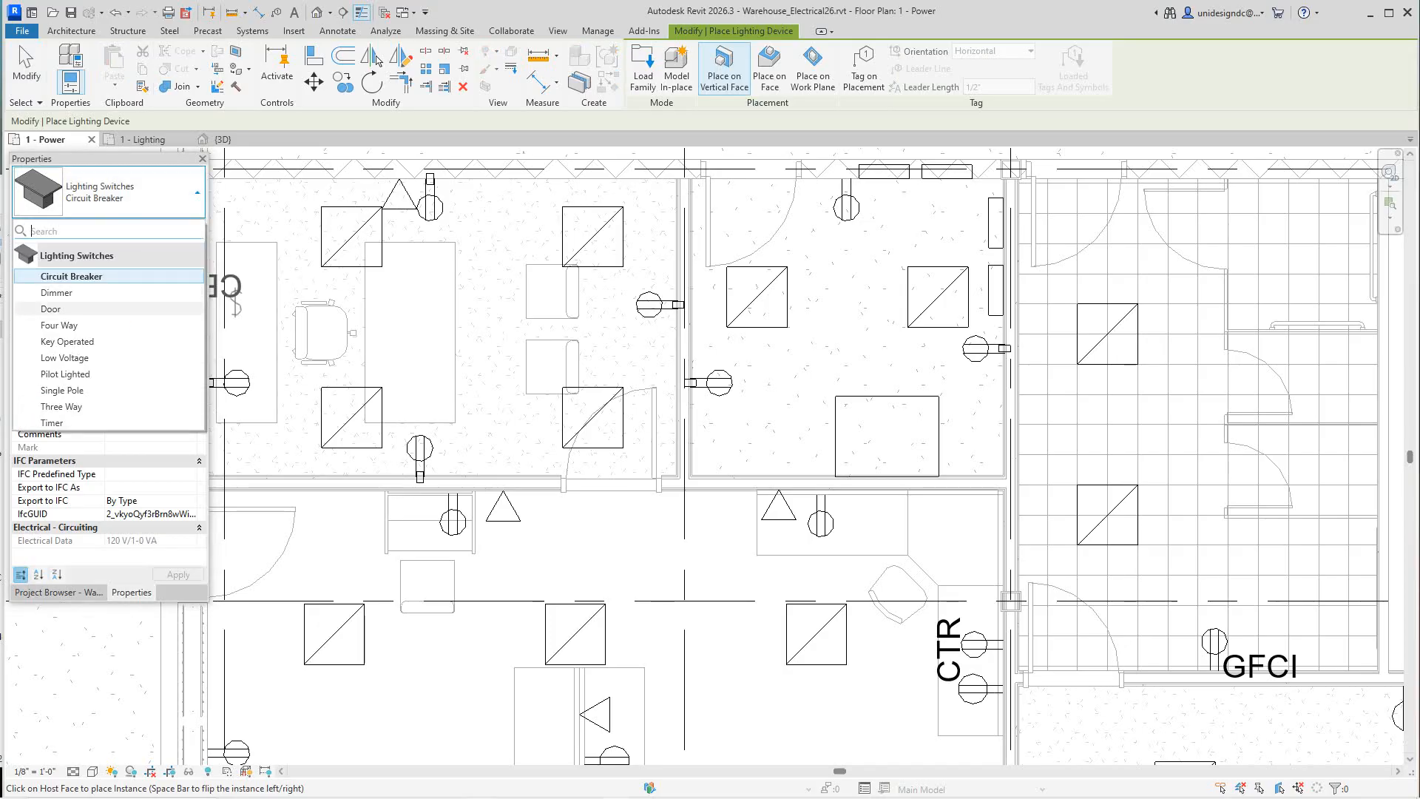
pyautogui.click(56, 309)
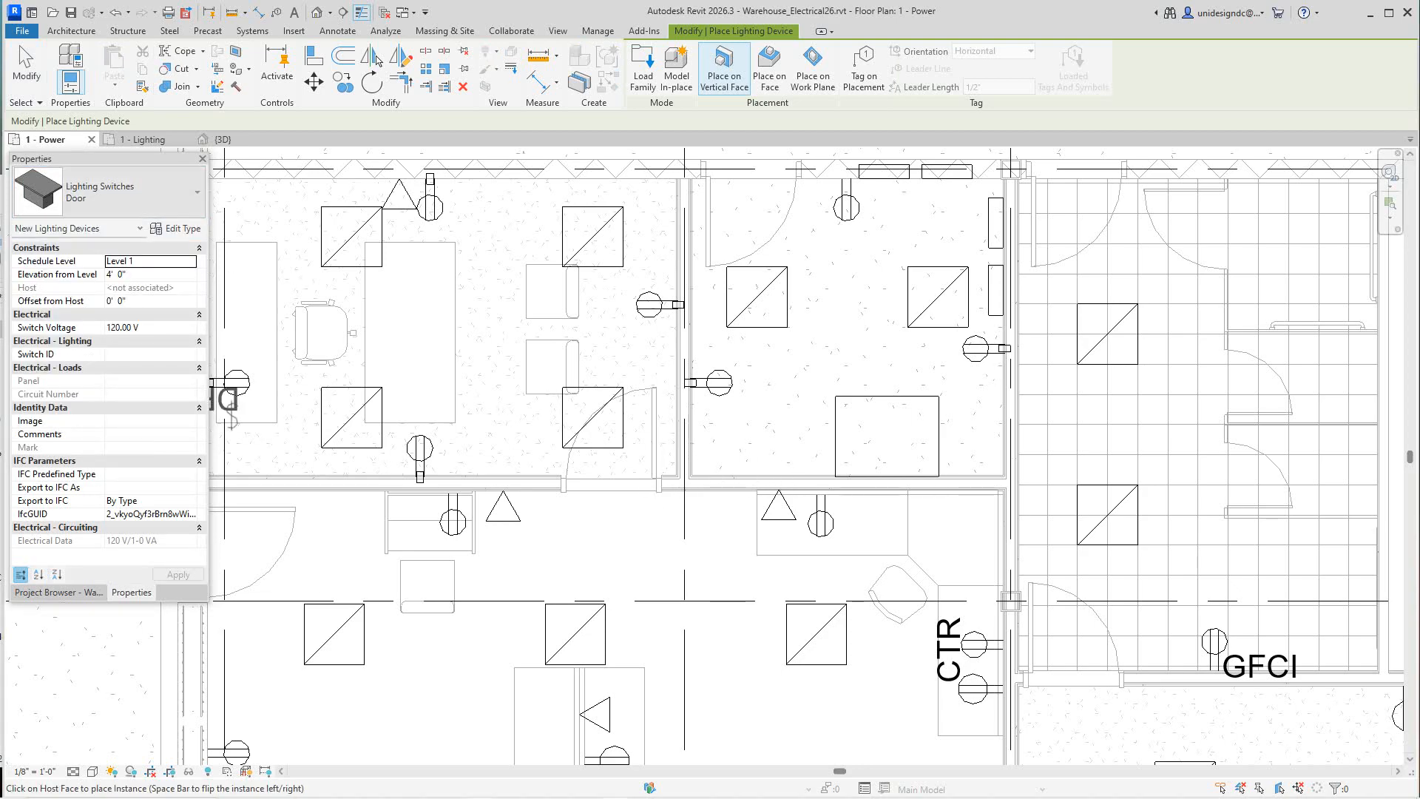
# Place a Four Way lighting switch on the reception area's exterior front wall, beside the main entrance.
pyautogui.click(111, 192)
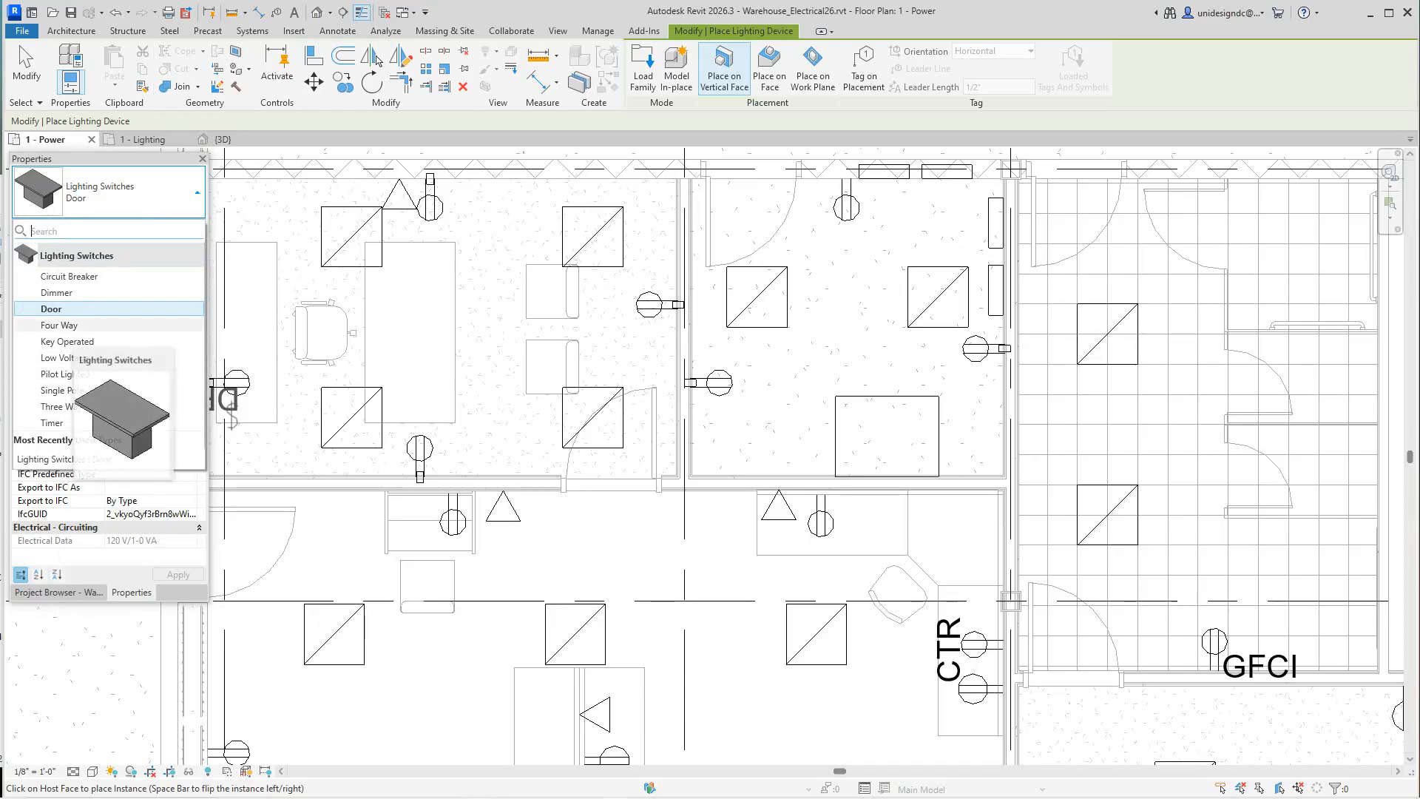
pyautogui.click(59, 325)
pyautogui.scroll(-2, 806, 456)
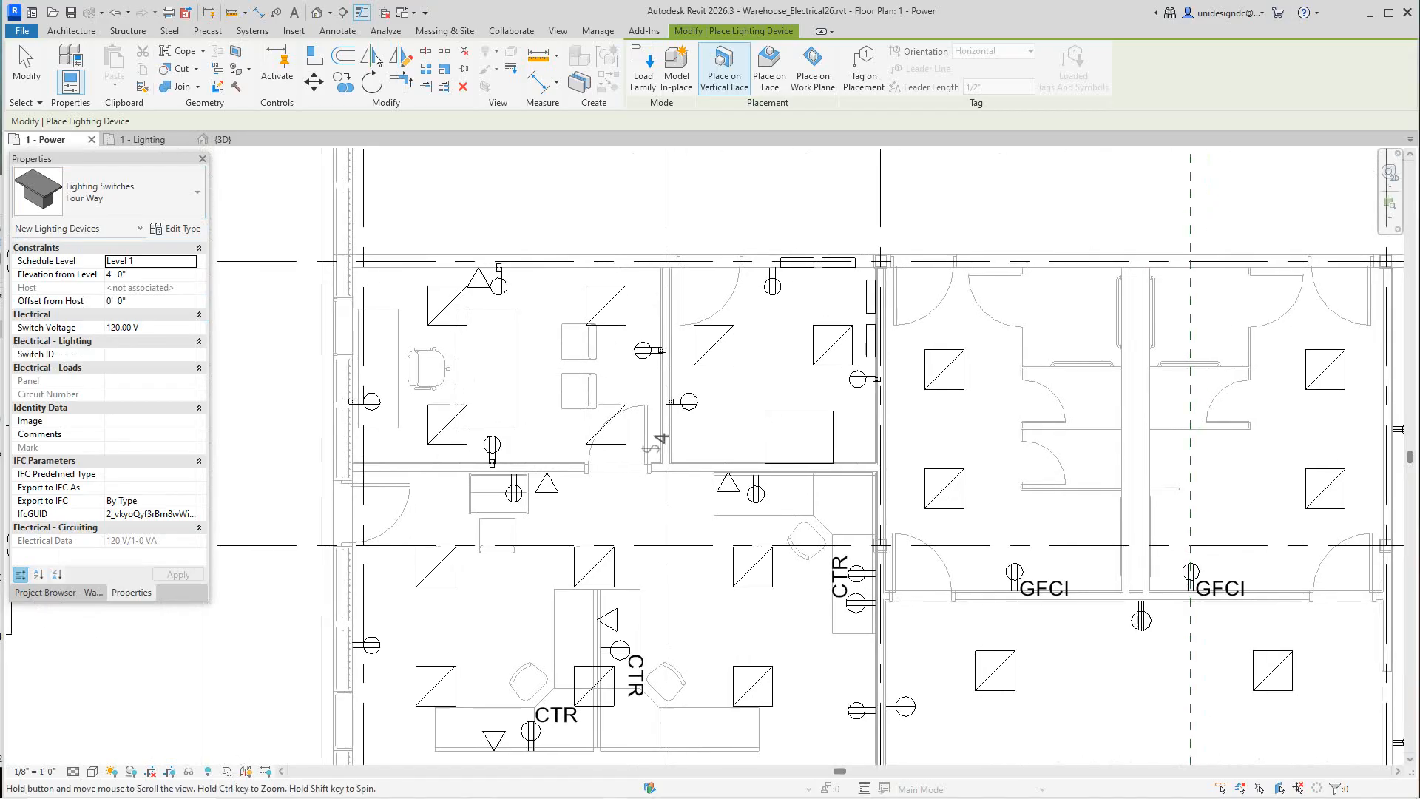
pyautogui.scroll(-4, 806, 456)
pyautogui.scroll(3, 917, 571)
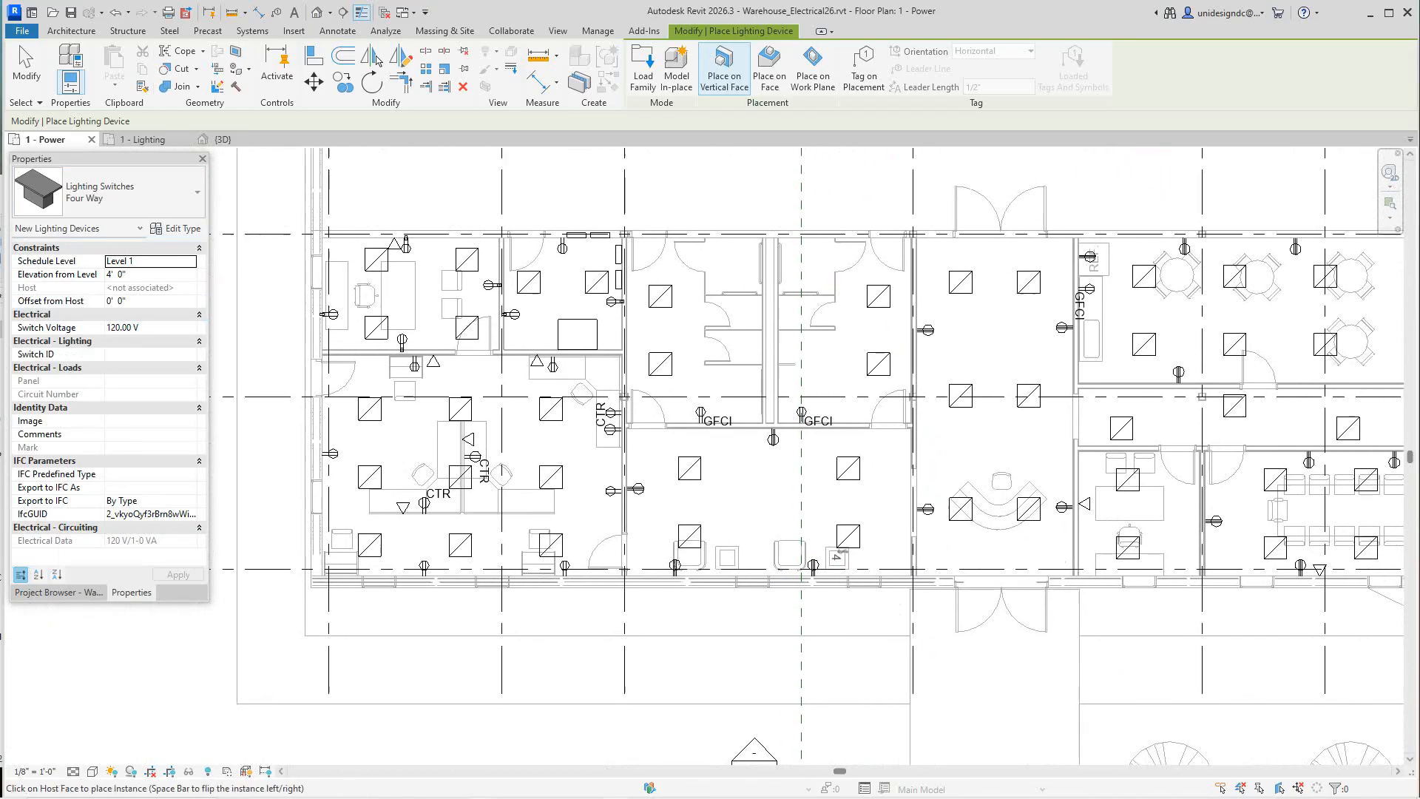
pyautogui.scroll(4, 917, 570)
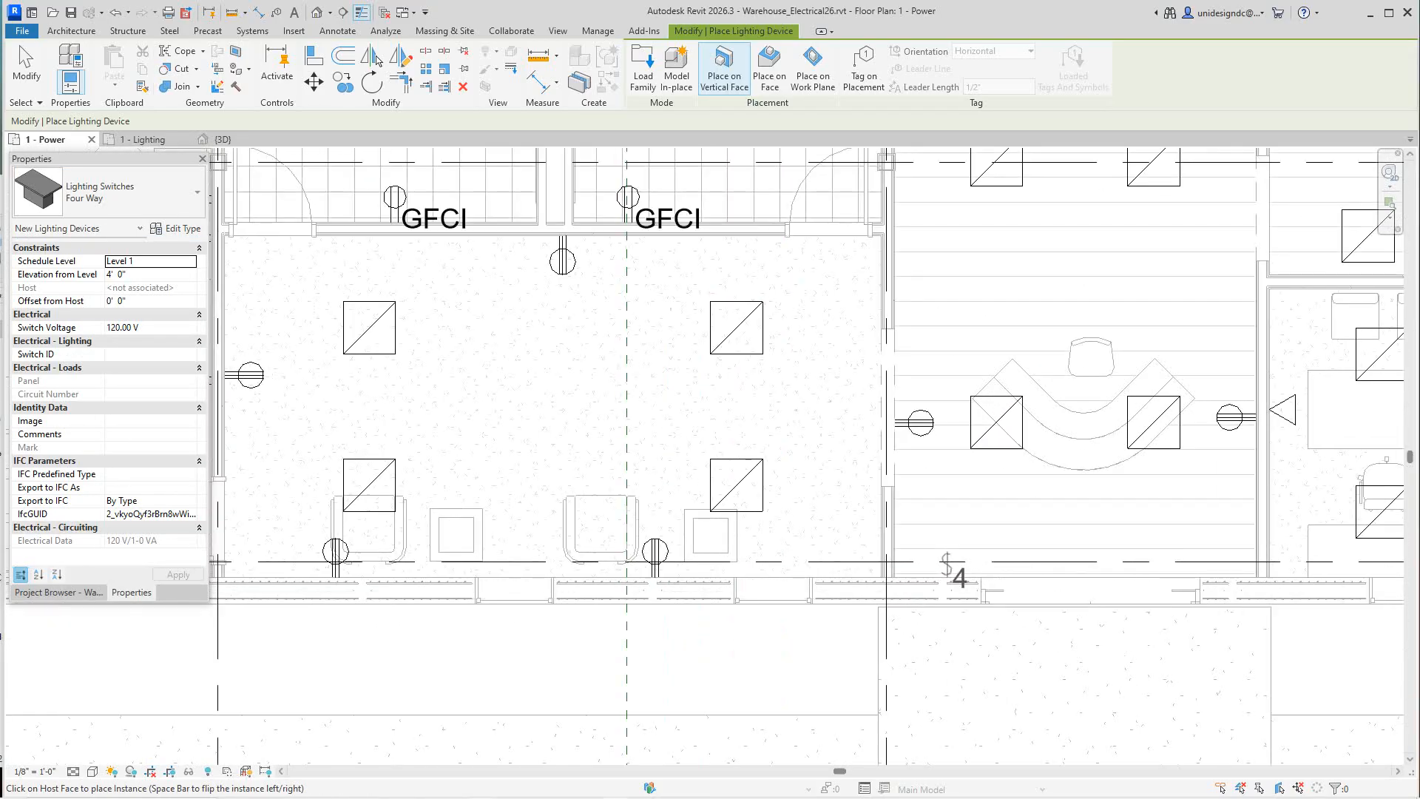
pyautogui.scroll(-5, 951, 567)
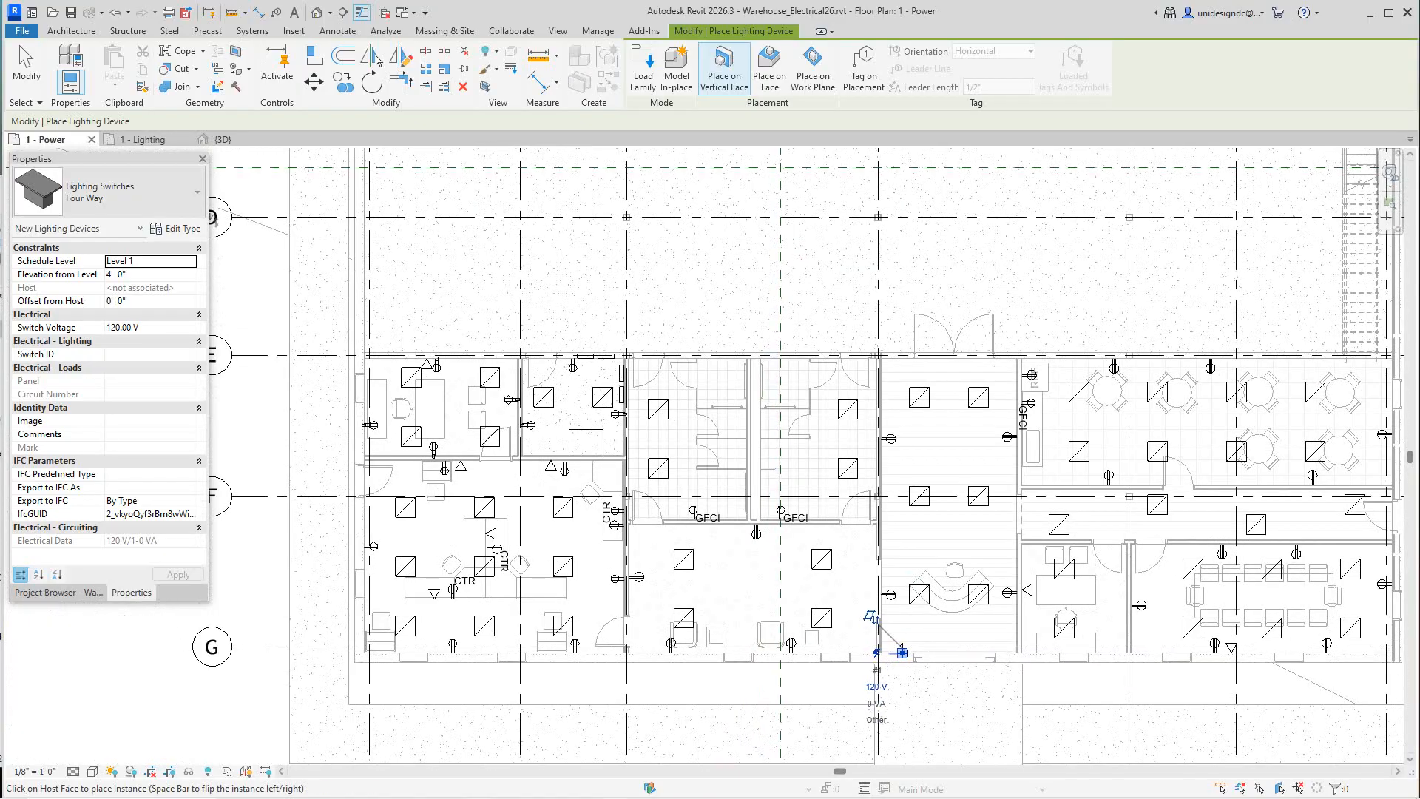
# Place a Door lighting switch on the private office's wall next to its door to the open office.
pyautogui.click(111, 192)
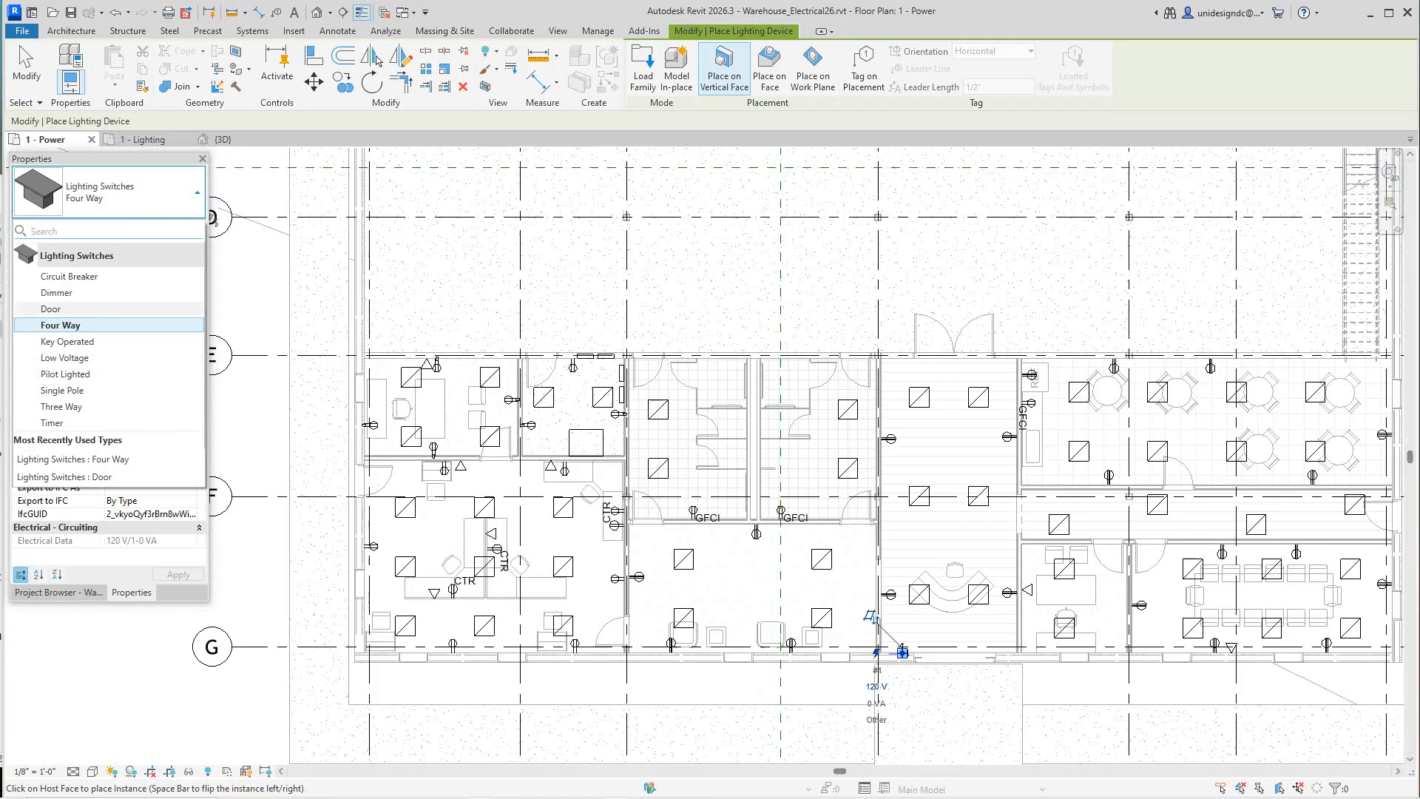
pyautogui.click(50, 308)
pyautogui.scroll(5, 474, 451)
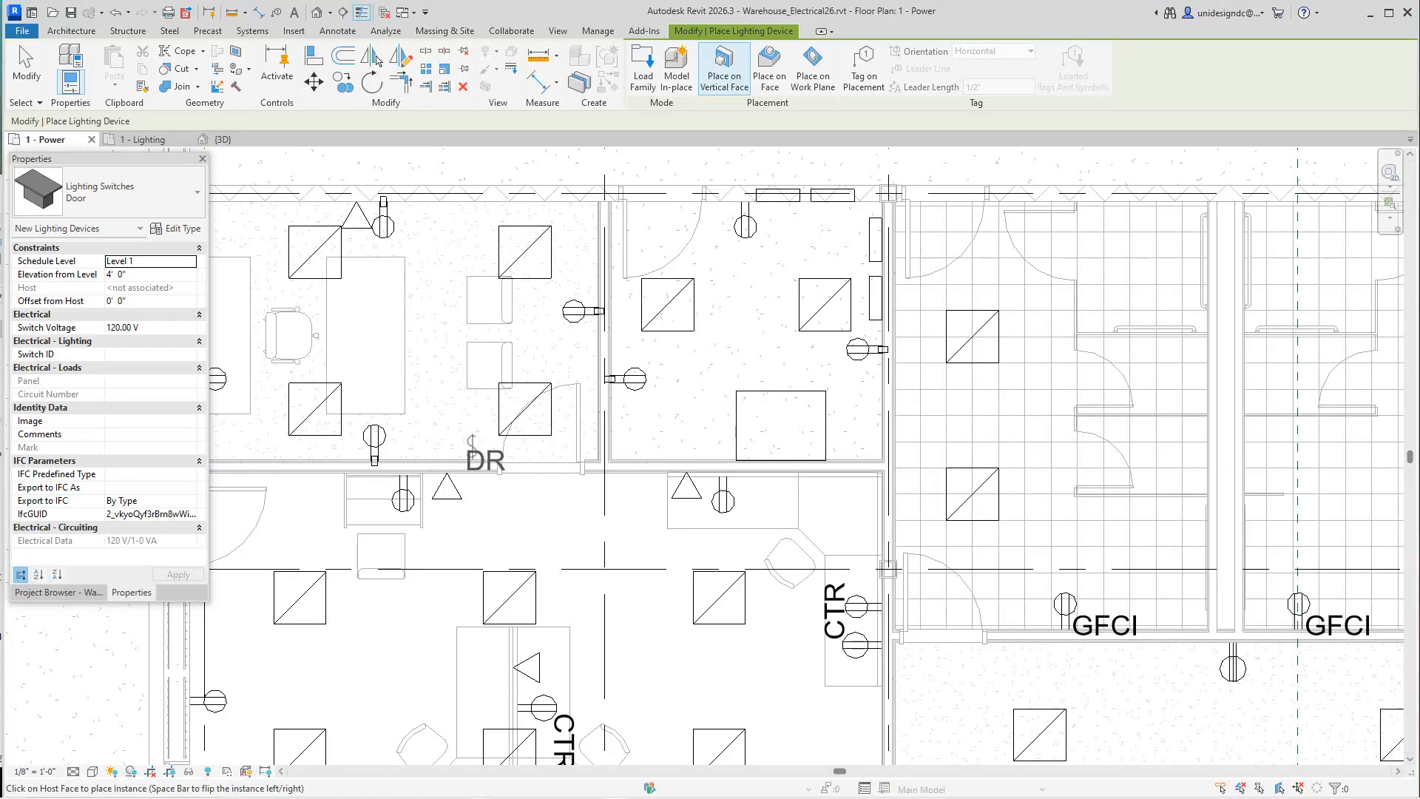
pyautogui.scroll(-3, 471, 441)
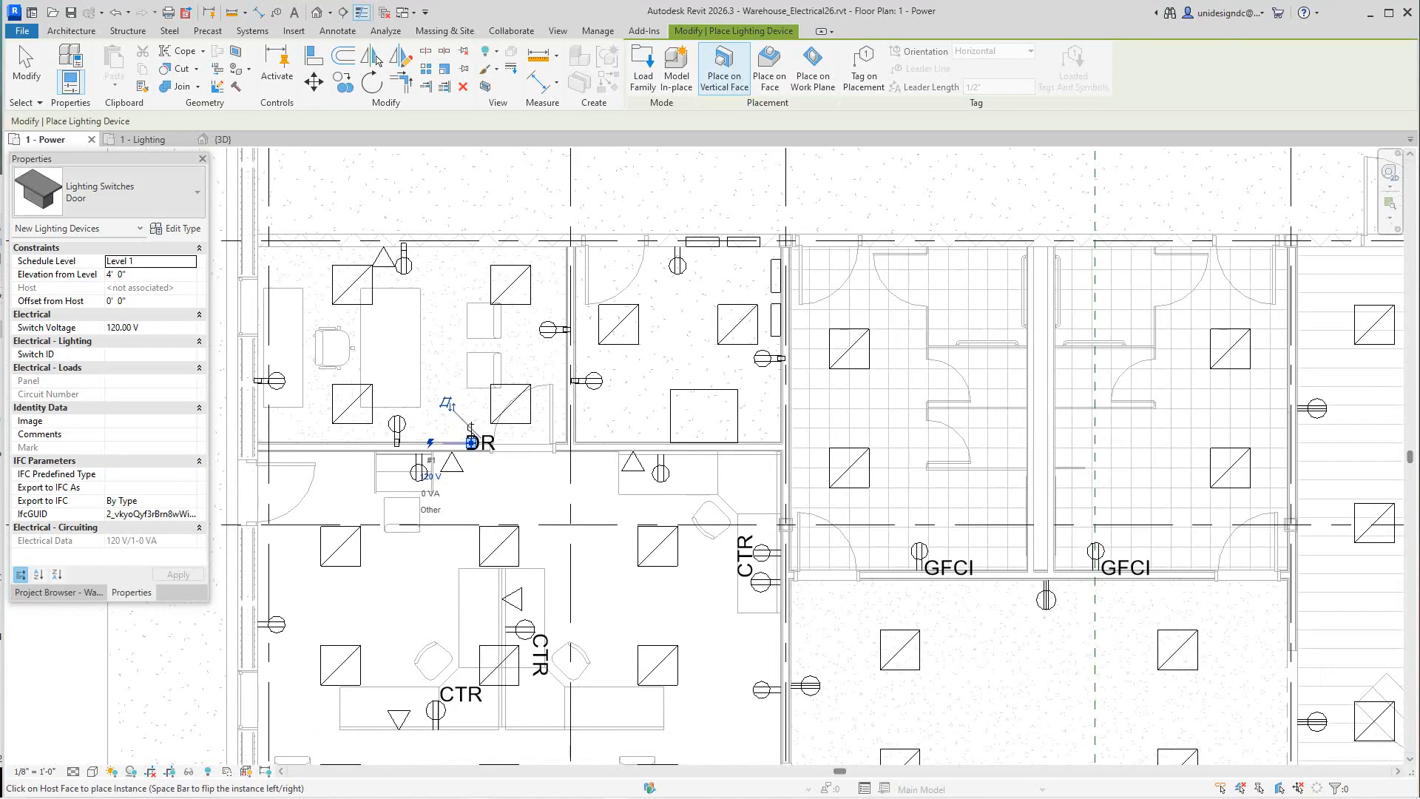
# Place a Single Pole lighting switch in the restroom adjoining the utility room, on the wall beside its door to the waiting area.
pyautogui.click(111, 192)
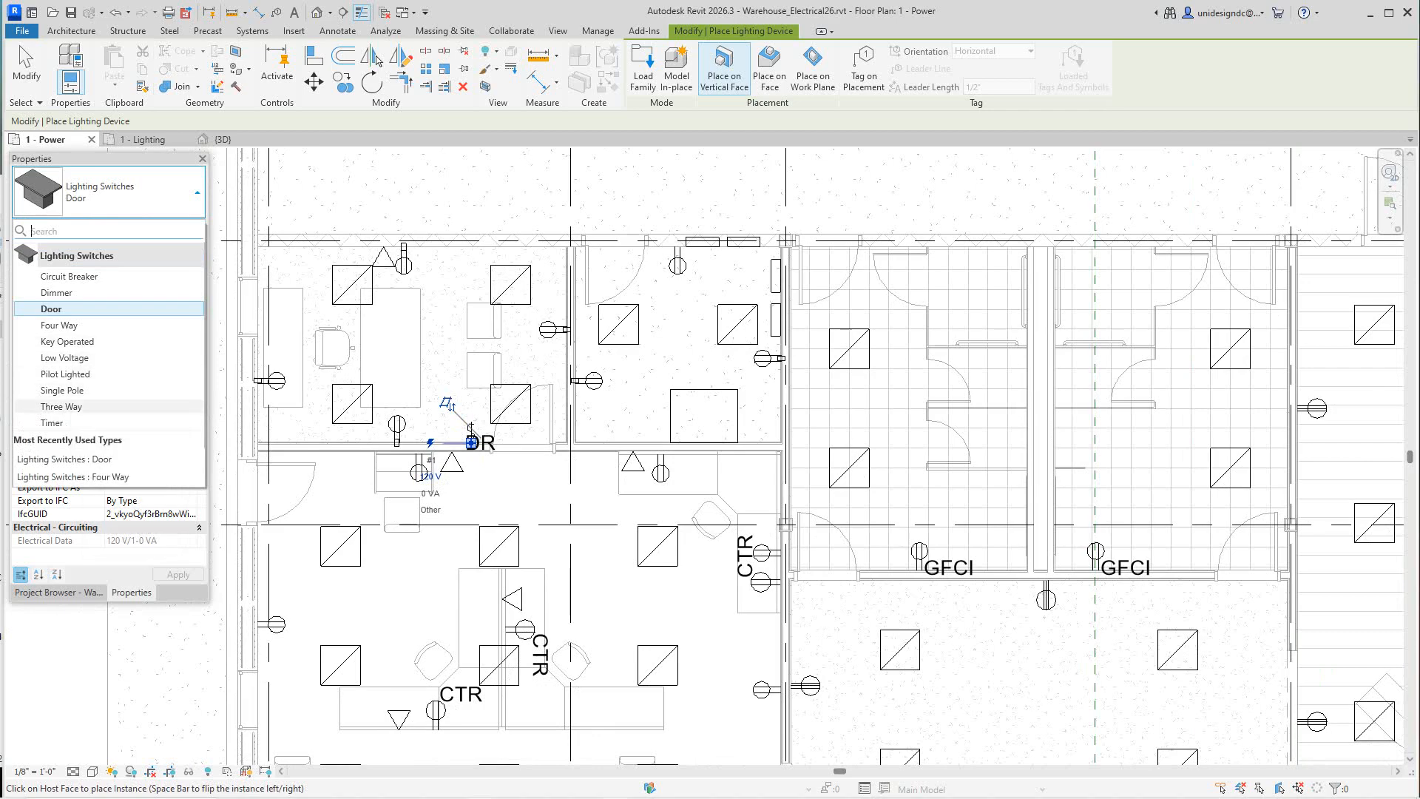
pyautogui.click(62, 390)
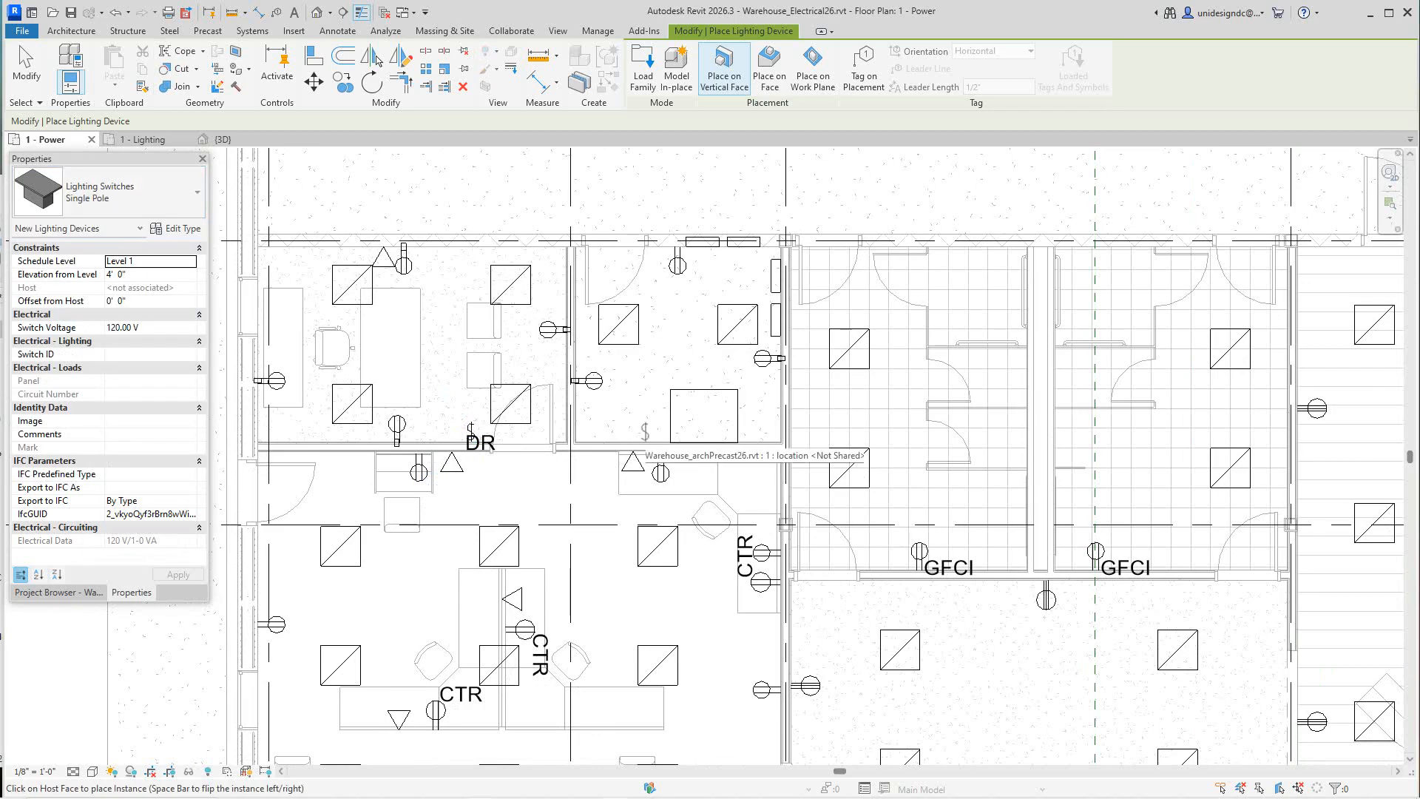
pyautogui.scroll(-1, 701, 464)
pyautogui.moveTo(702, 464)
pyautogui.mouseDown(button='middle')
pyautogui.moveTo(693, 276)
pyautogui.moveTo(686, 341)
pyautogui.mouseUp(button='middle')
pyautogui.scroll(3, 816, 466)
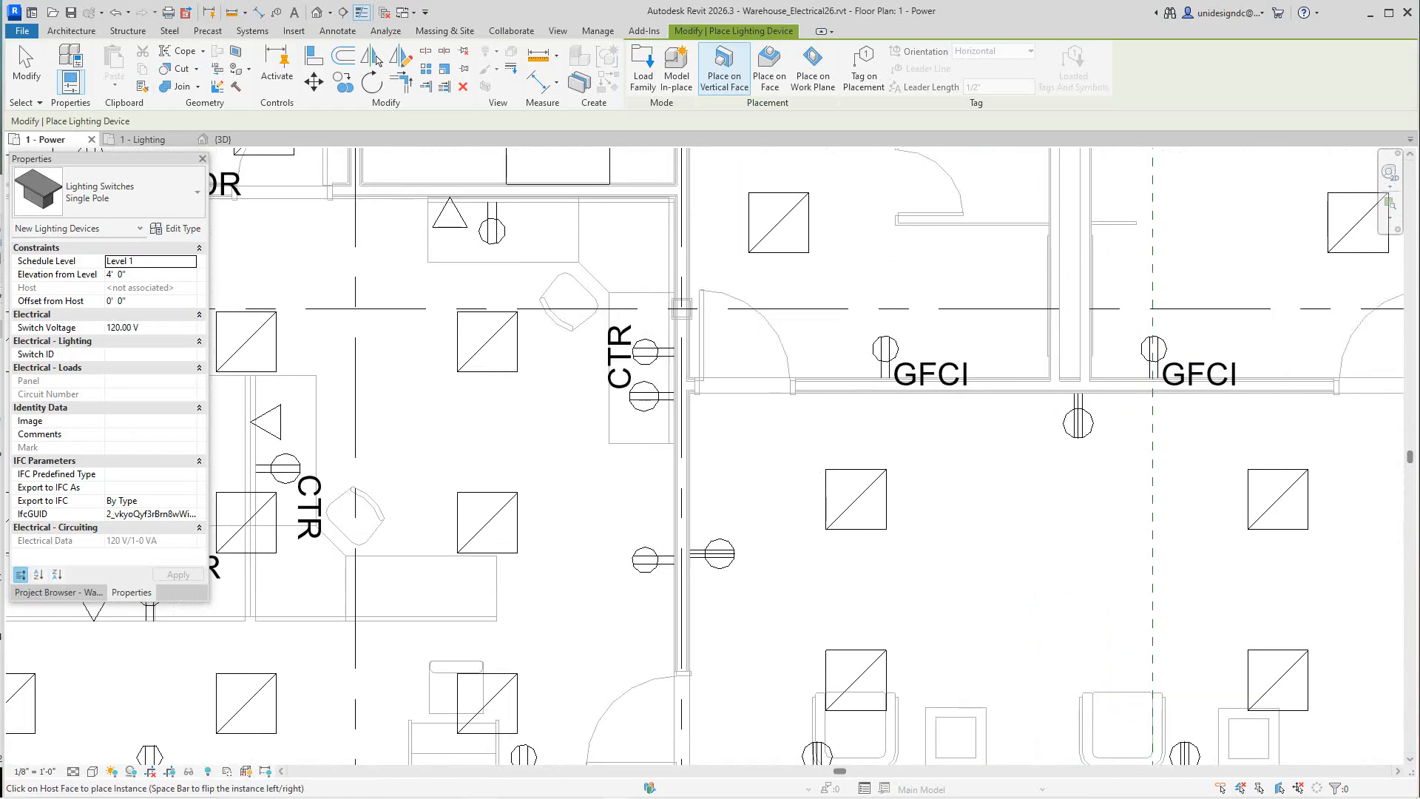
pyautogui.scroll(-4, 813, 363)
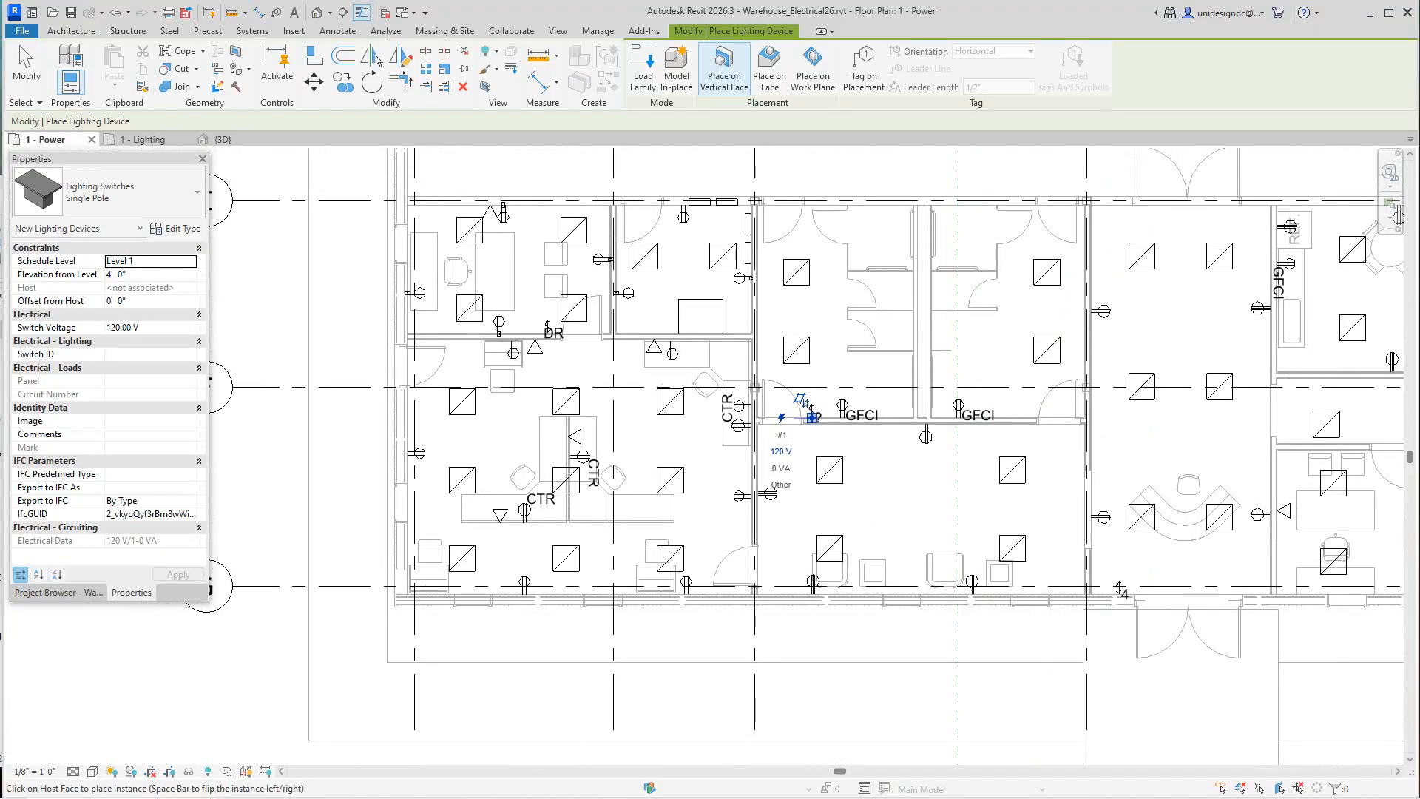
# Place a Single Pole lighting switch in the second restroom, on the wall beside its door to the waiting area.
pyautogui.moveTo(651, 406); pyautogui.dragTo(742, 433, button='middle')
pyautogui.scroll(2, 746, 435)
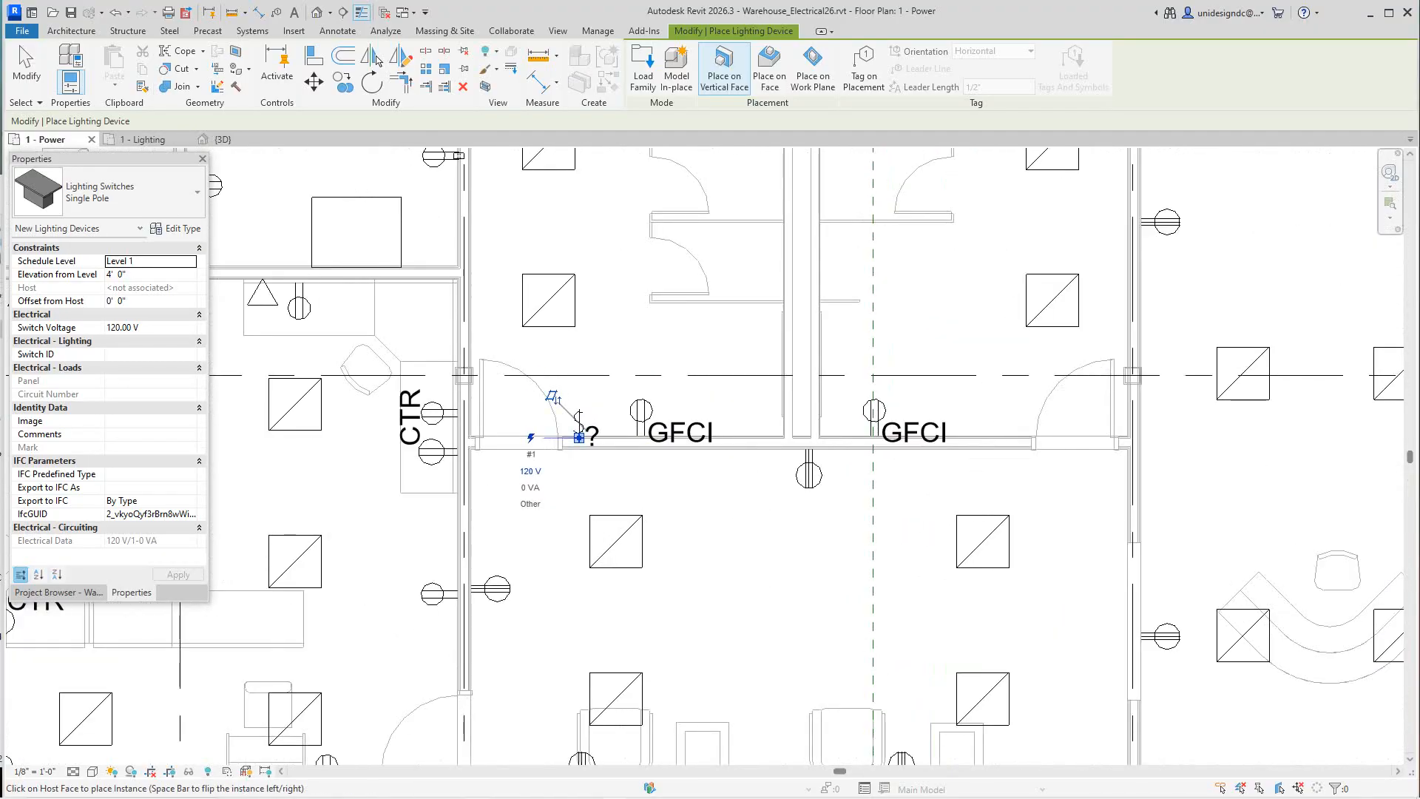
pyautogui.click(1014, 437)
pyautogui.scroll(-2, 1014, 437)
pyautogui.moveTo(1014, 437); pyautogui.dragTo(878, 524, button='middle')
pyautogui.scroll(2, 879, 524)
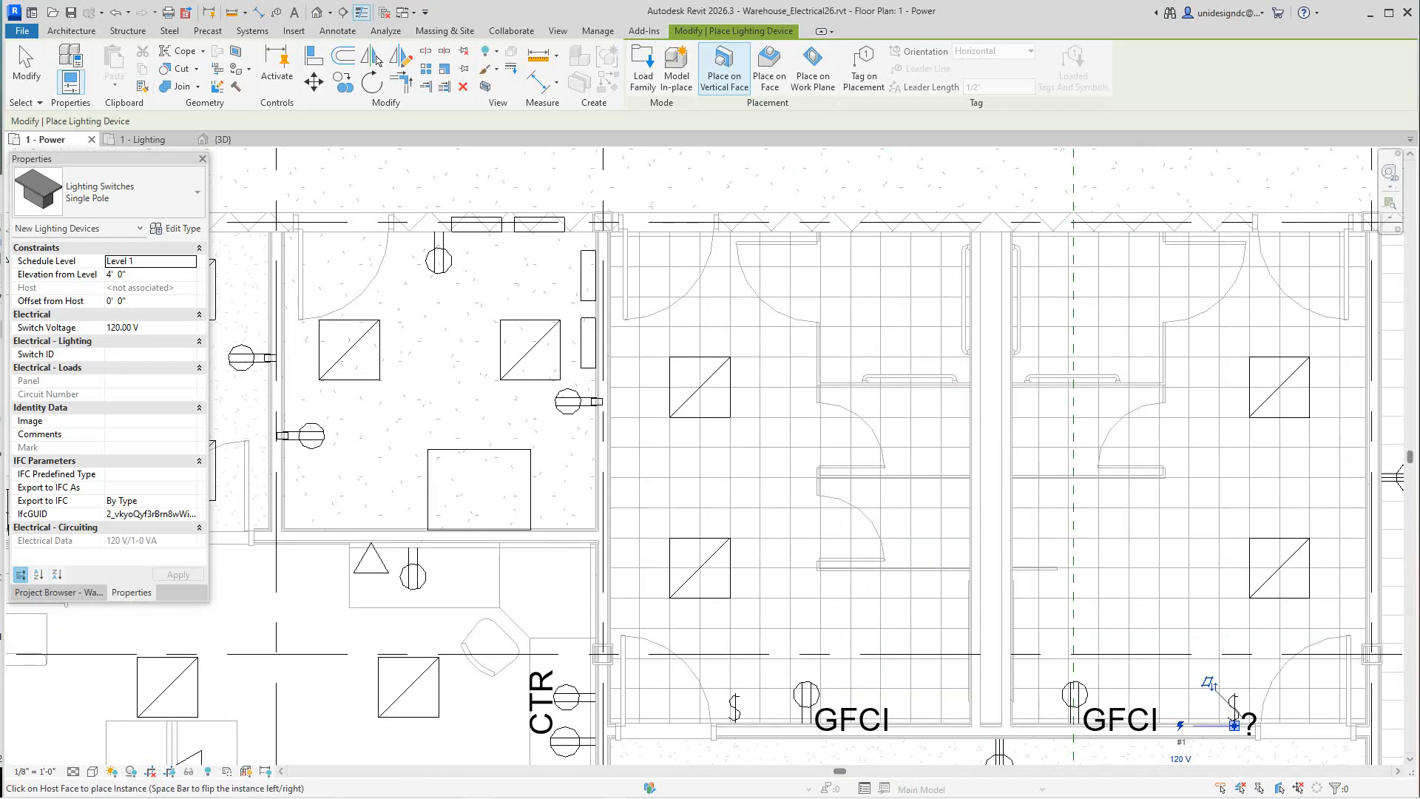
# Place a Single Pole lighting switch on the open office side of the wall shared with the waiting area, next to the connecting door.
pyautogui.scroll(-2, 443, 378)
pyautogui.moveTo(444, 378); pyautogui.dragTo(740, 277, button='middle')
pyautogui.scroll(-1, 706, 399)
pyautogui.moveTo(706, 402); pyautogui.dragTo(713, 276, button='middle')
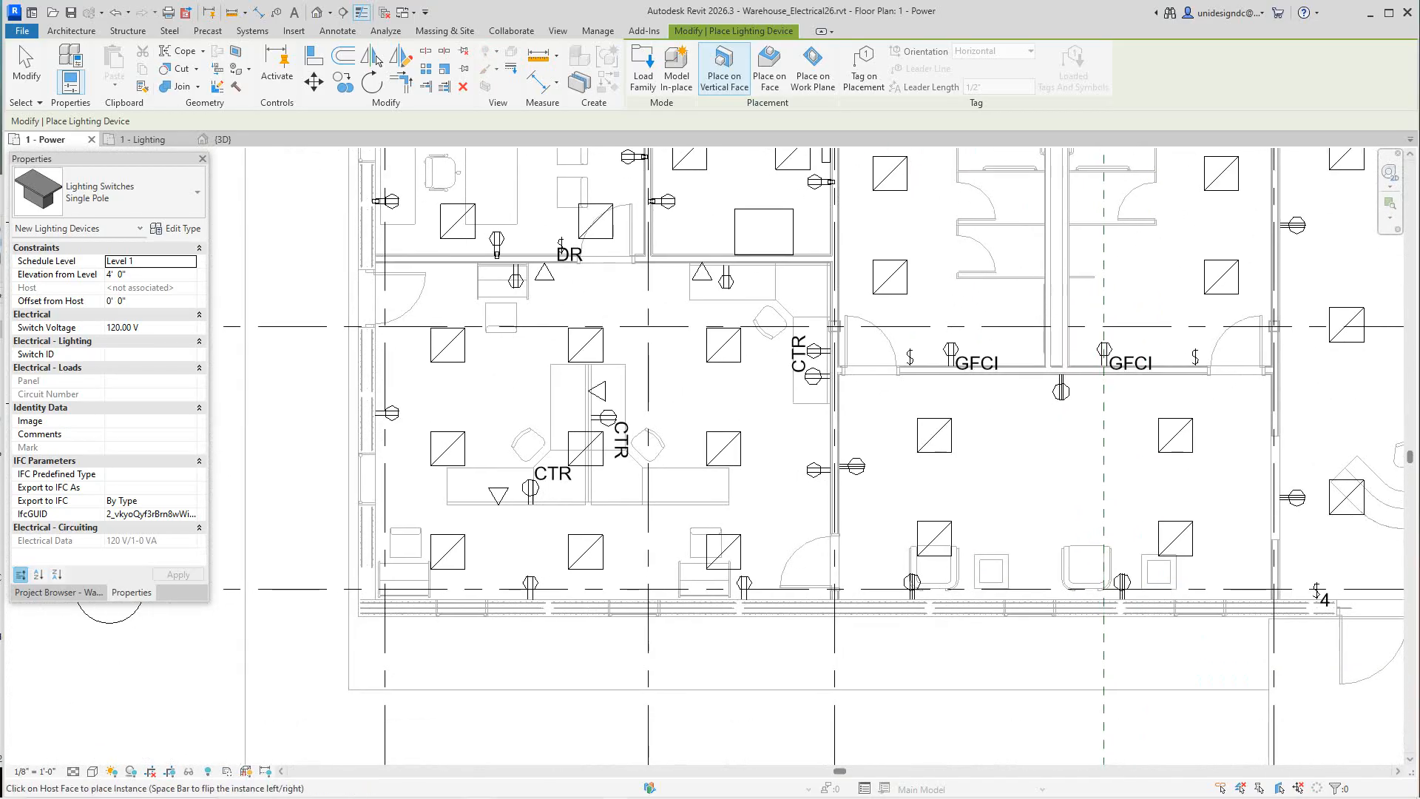
pyautogui.scroll(2, 551, 585)
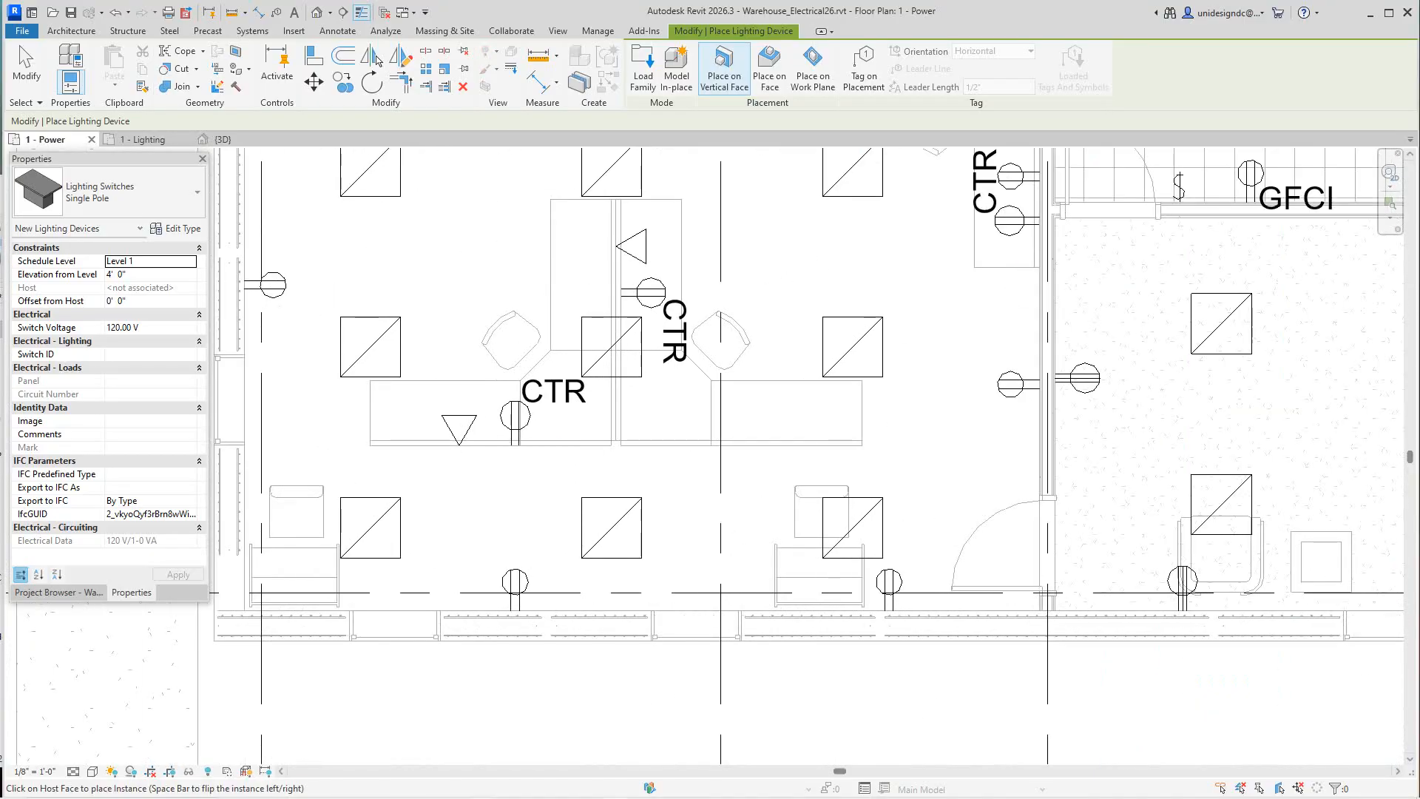
pyautogui.scroll(-2, 467, 434)
pyautogui.moveTo(716, 551); pyautogui.dragTo(652, 553, button='middle')
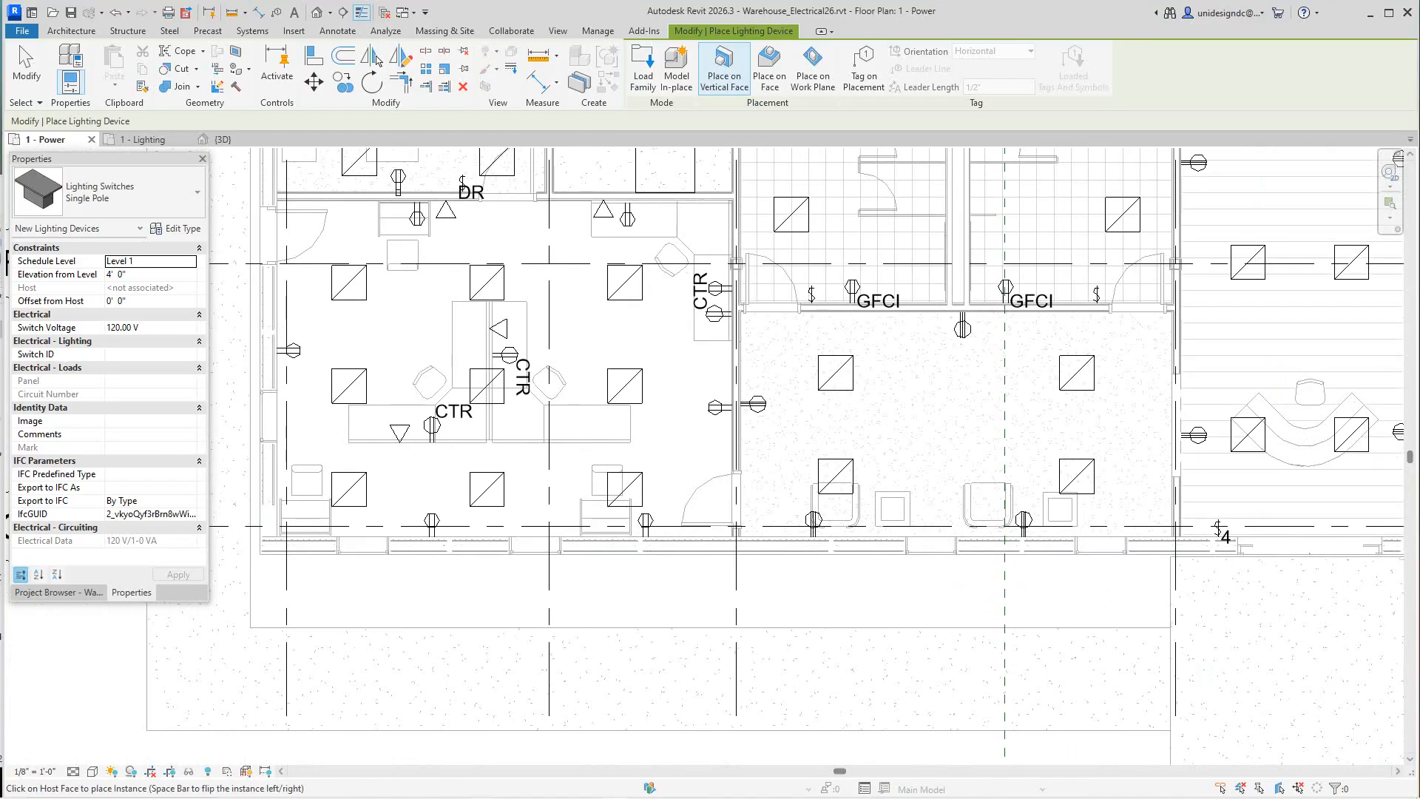
pyautogui.scroll(3, 770, 455)
pyautogui.scroll(-3, 662, 474)
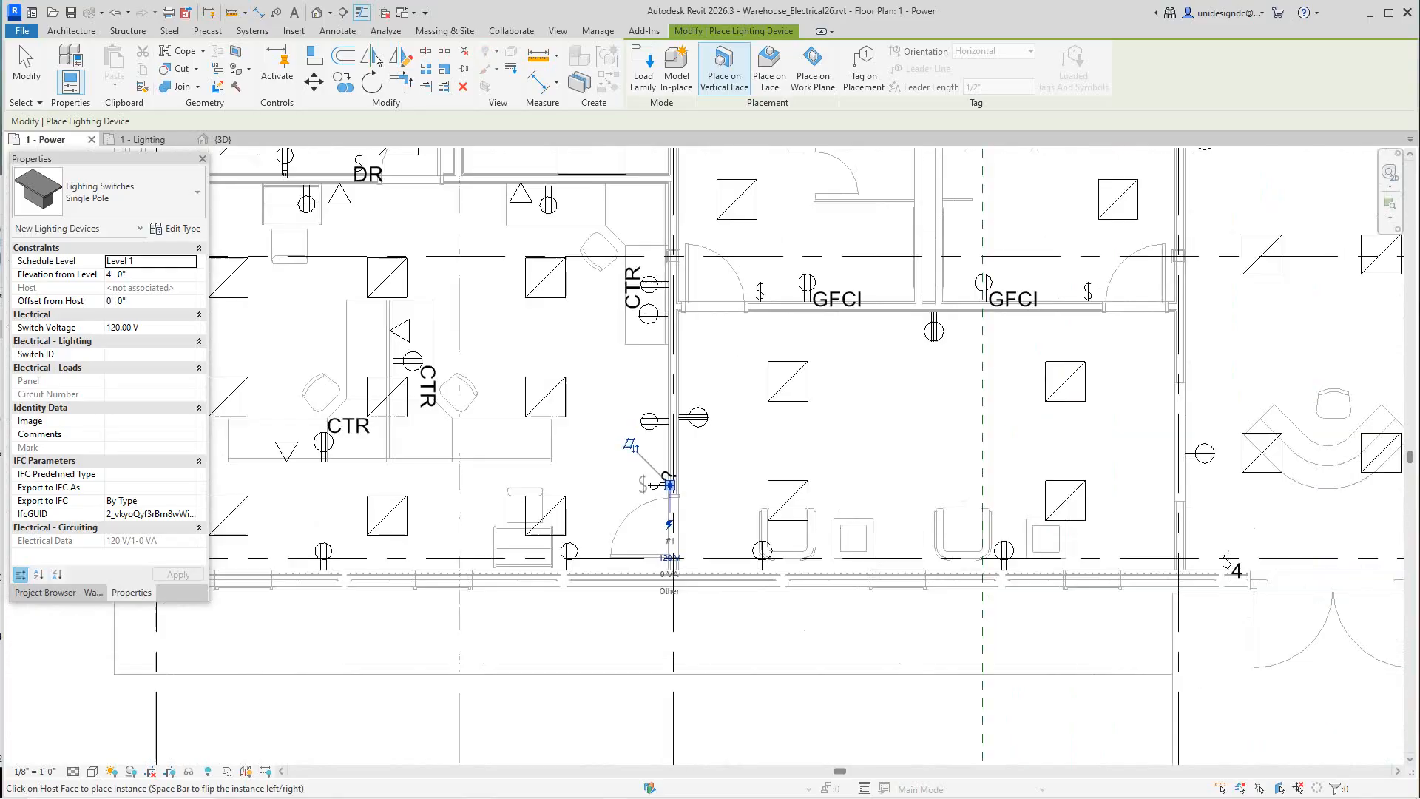
# Place a Single Pole lighting switch on the conference room's corridor wall, beside its door.
pyautogui.moveTo(664, 477); pyautogui.dragTo(86, 508, button='middle')
pyautogui.scroll(2, 918, 444)
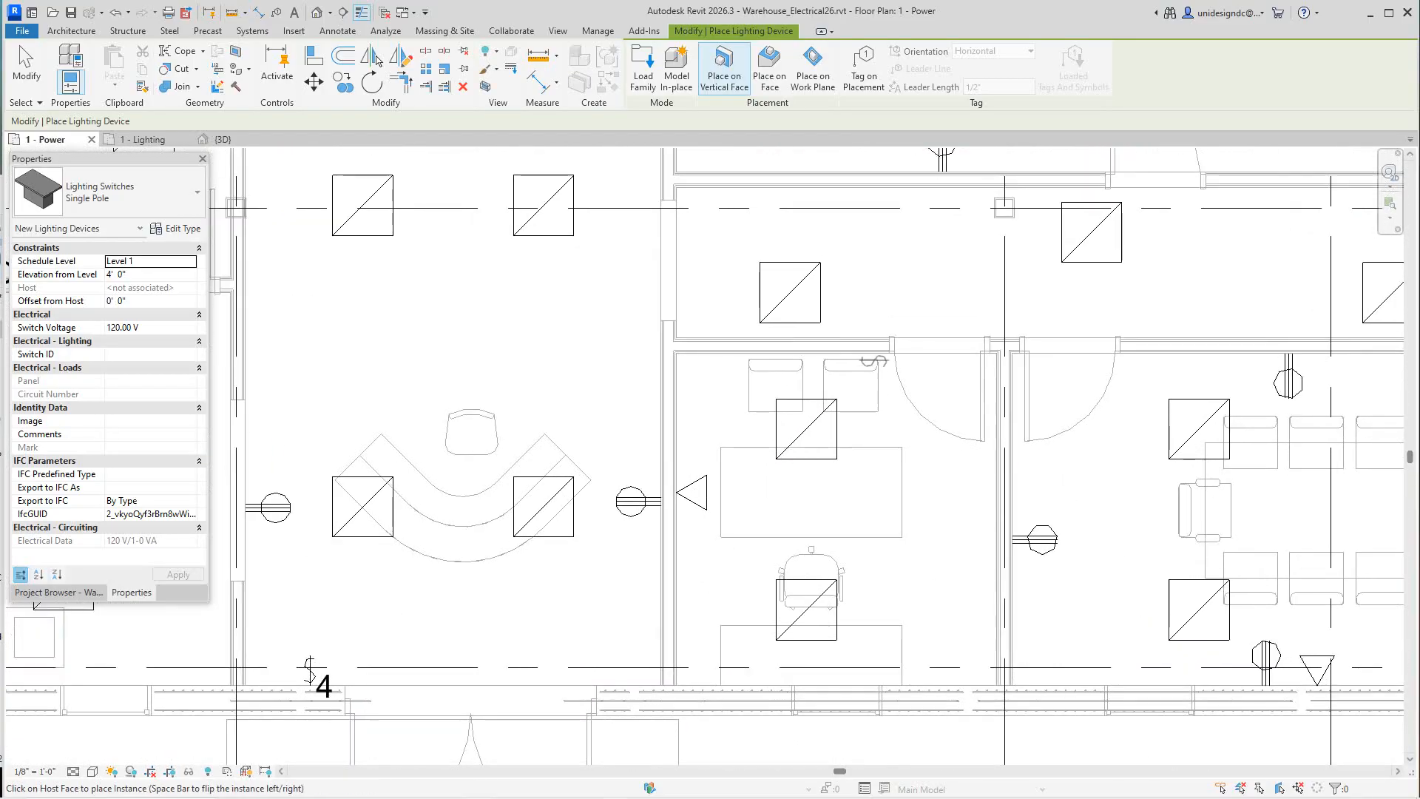
pyautogui.scroll(-2, 1152, 377)
pyautogui.moveTo(1152, 377); pyautogui.dragTo(873, 414, button='middle')
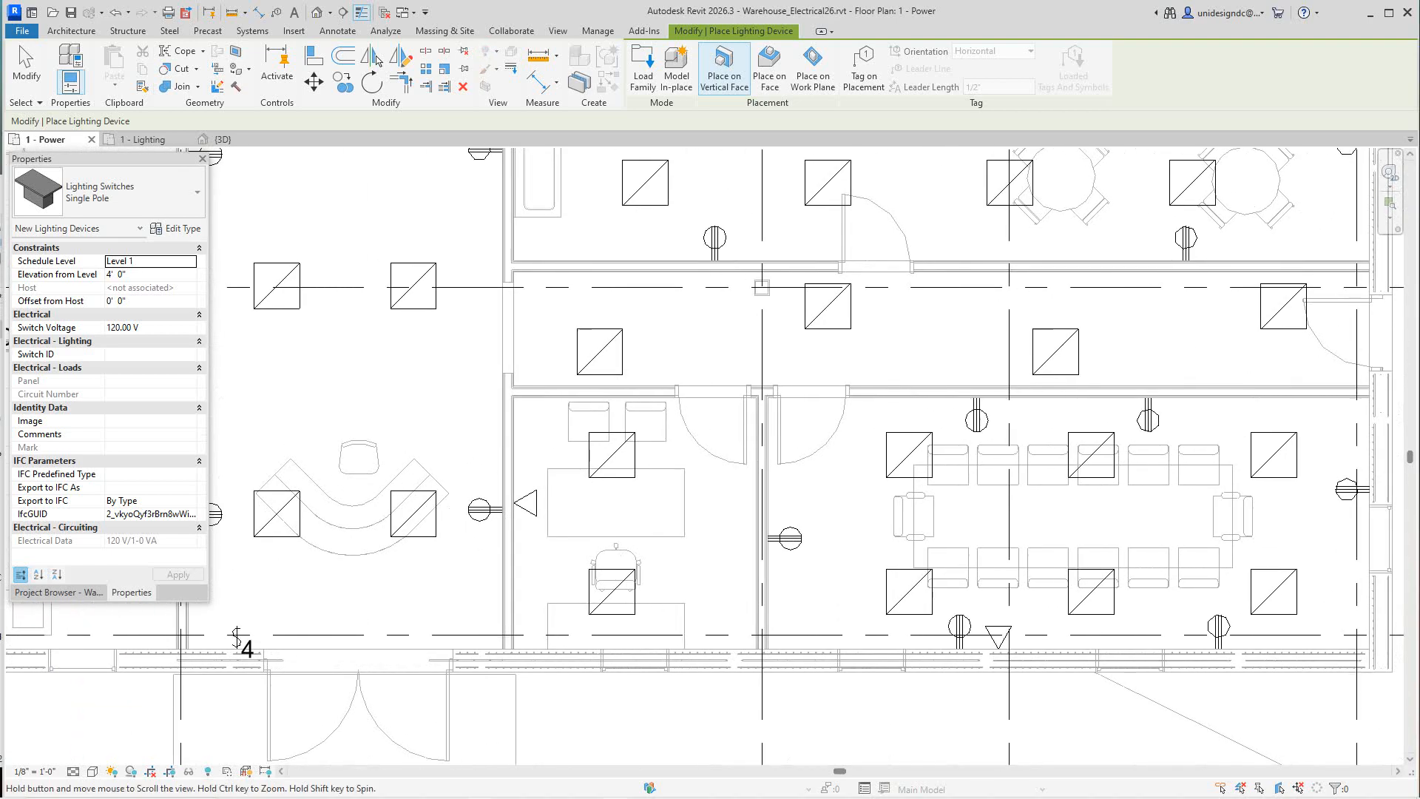
pyautogui.scroll(3, 872, 414)
pyautogui.scroll(-1, 857, 444)
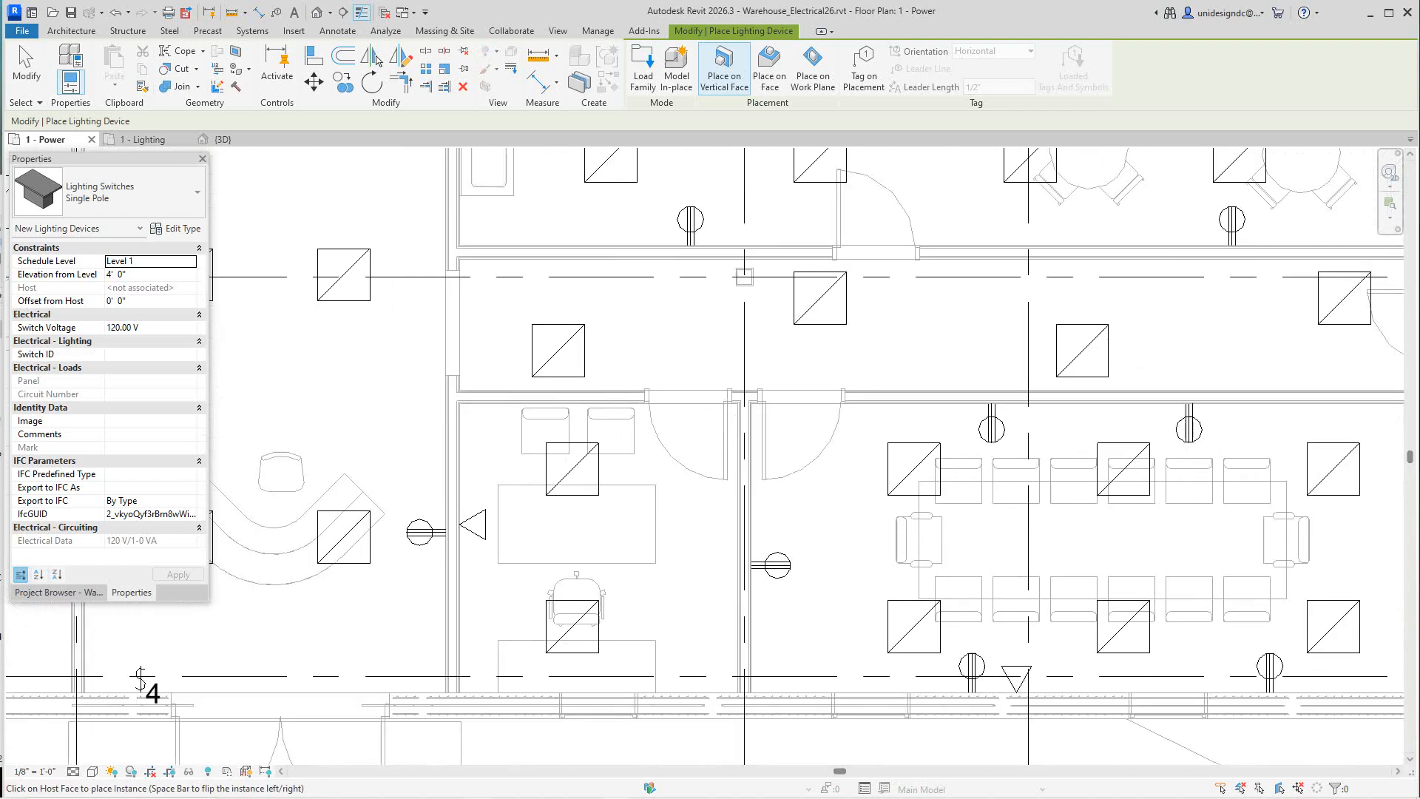
pyautogui.click(862, 416)
# Place a Single Pole lighting switch on the exterior wall at the end of the corridor, beside the outside door.
pyautogui.scroll(-2, 857, 443)
pyautogui.moveTo(856, 442); pyautogui.dragTo(683, 466, button='middle')
pyautogui.scroll(3, 1010, 406)
pyautogui.scroll(1, 1042, 470)
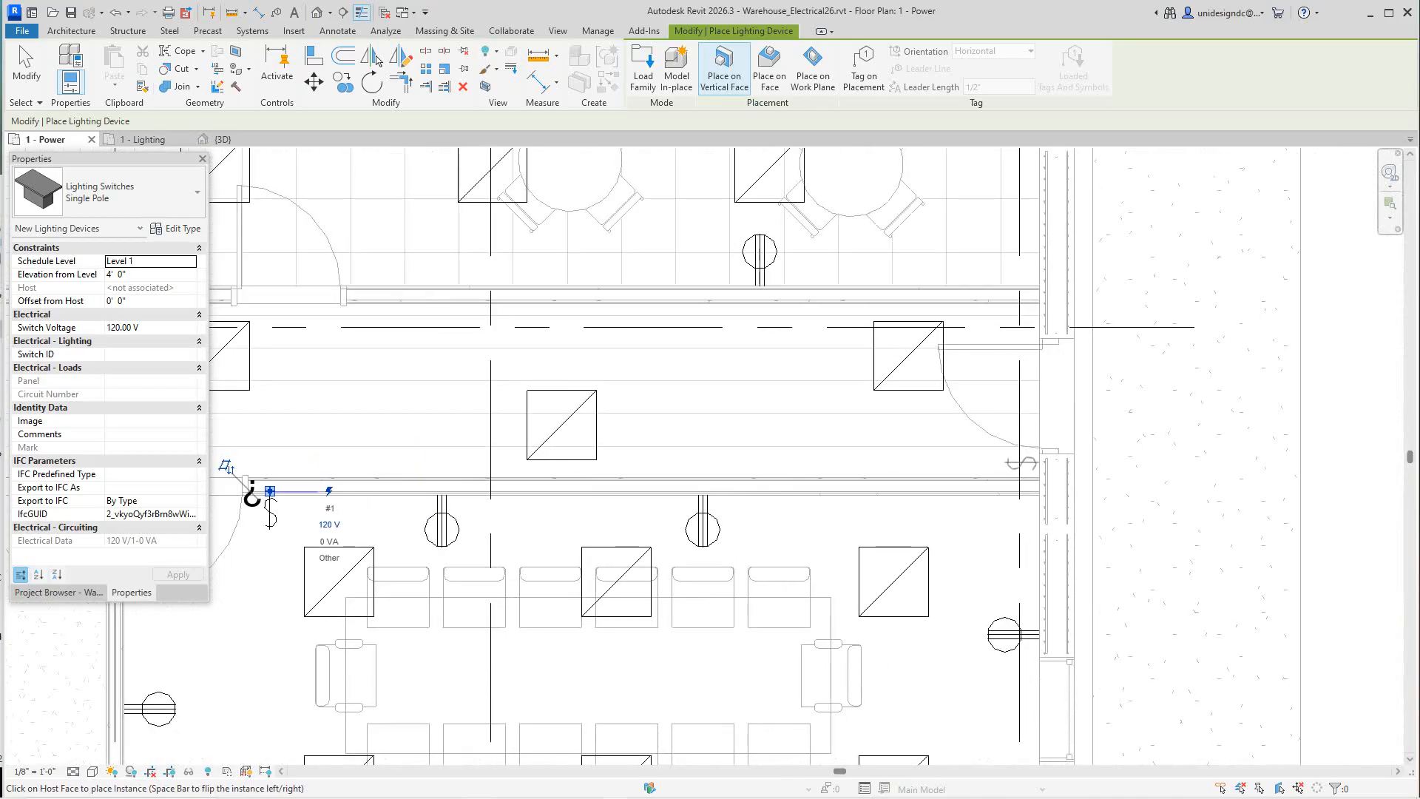
pyautogui.moveTo(226, 466); pyautogui.dragTo(993, 406, button='middle')
pyautogui.scroll(-4, 995, 408)
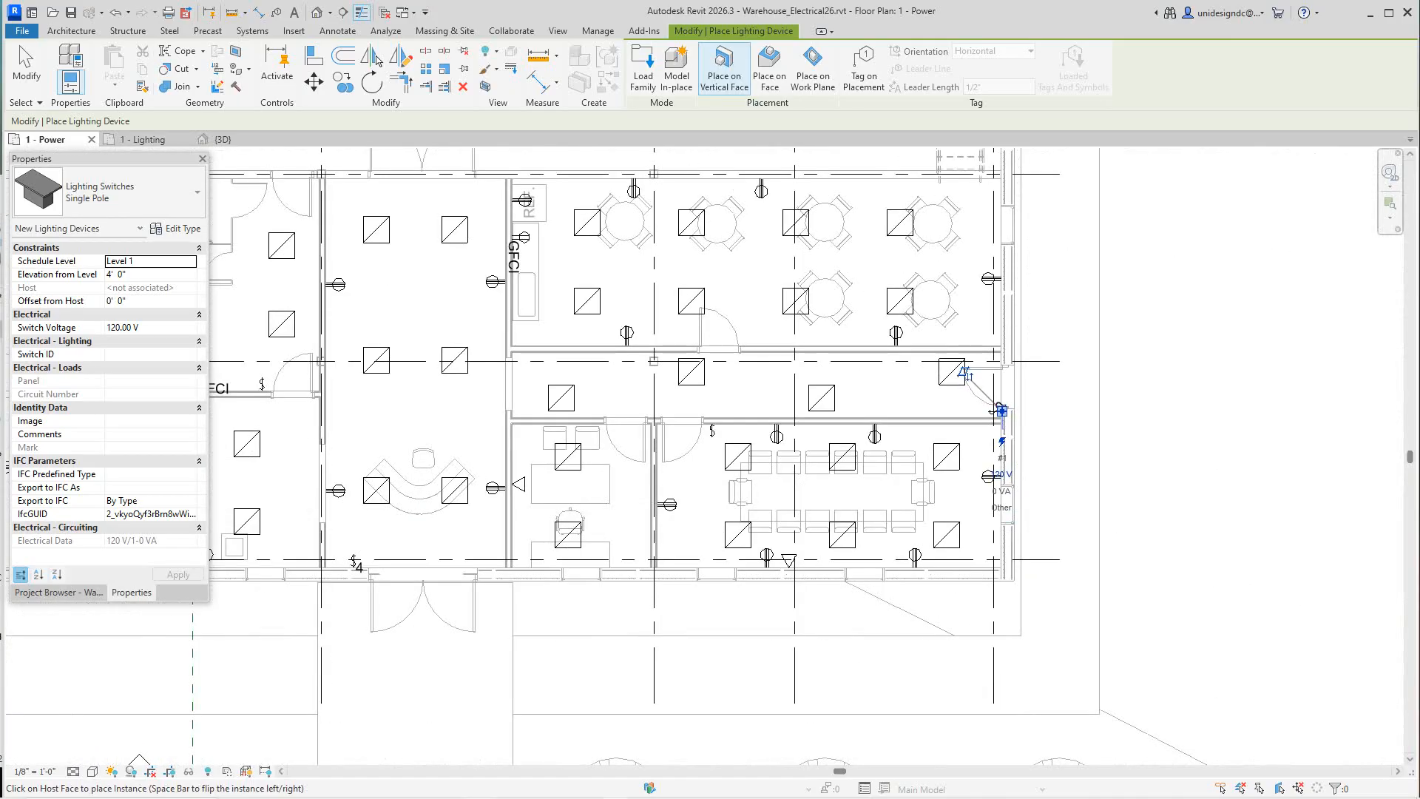
# Place a Single Pole lighting switch on the warehouse's exterior wall along grid 1, beside the door near grid A.
pyautogui.scroll(-4, 962, 366)
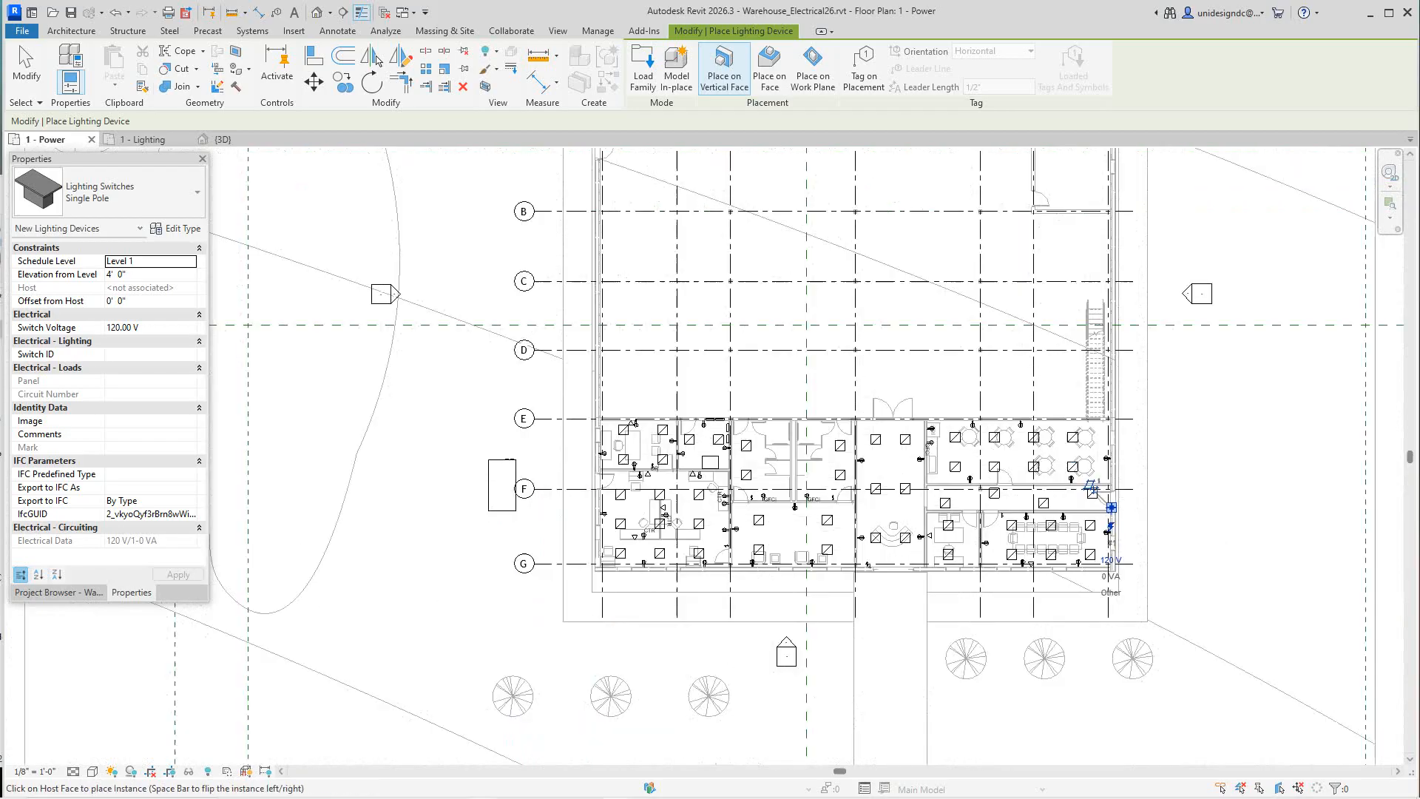
pyautogui.scroll(-1, 1136, 762)
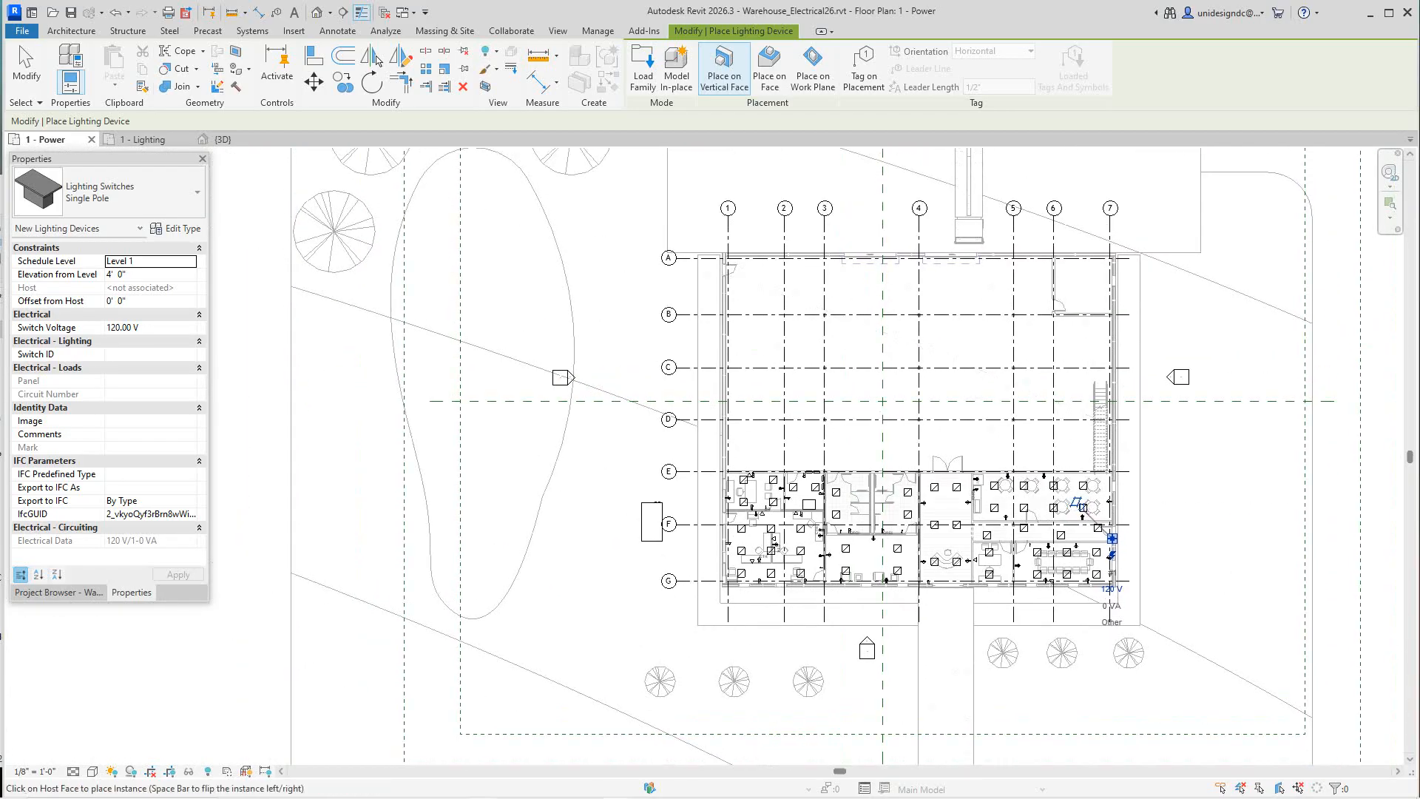
pyautogui.scroll(10, 735, 284)
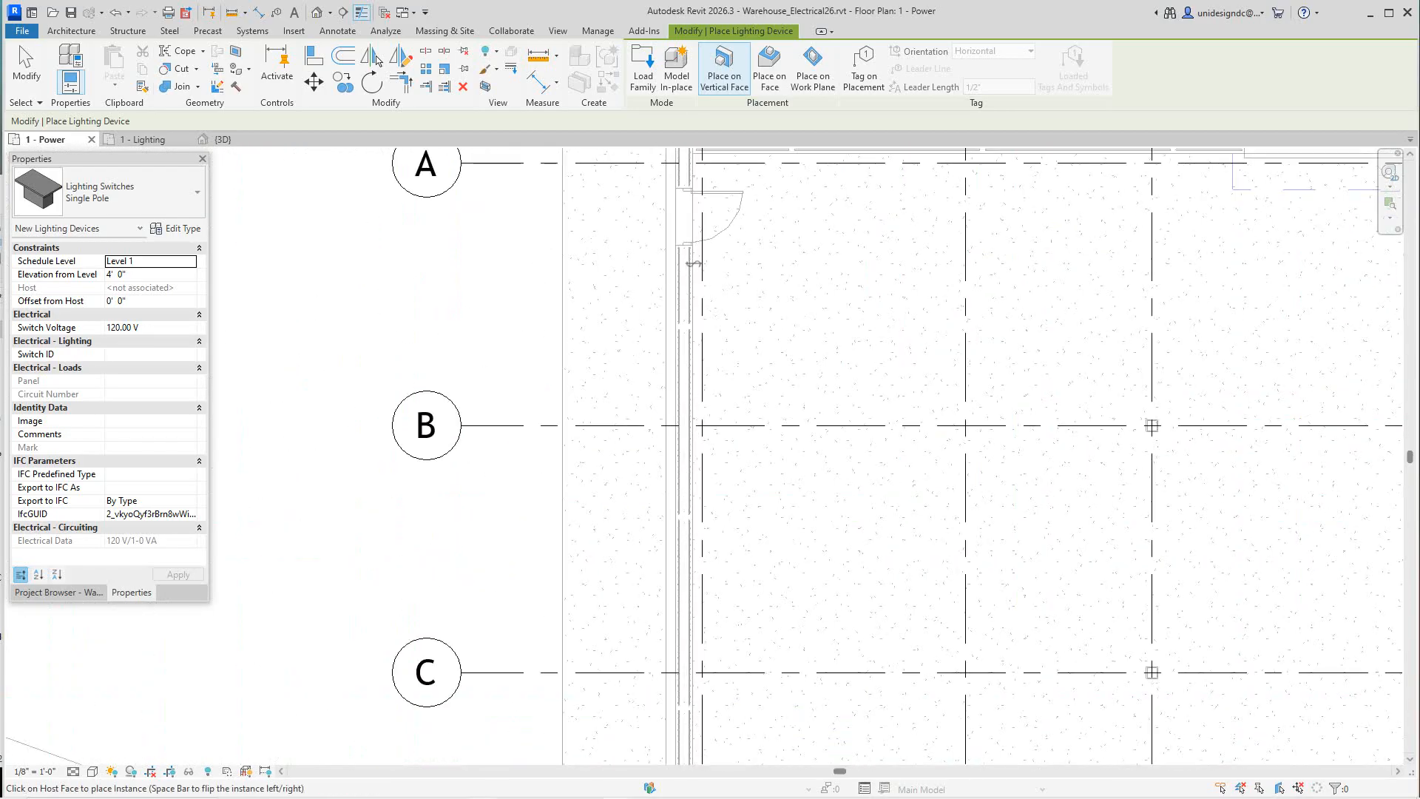
pyautogui.scroll(4, 709, 264)
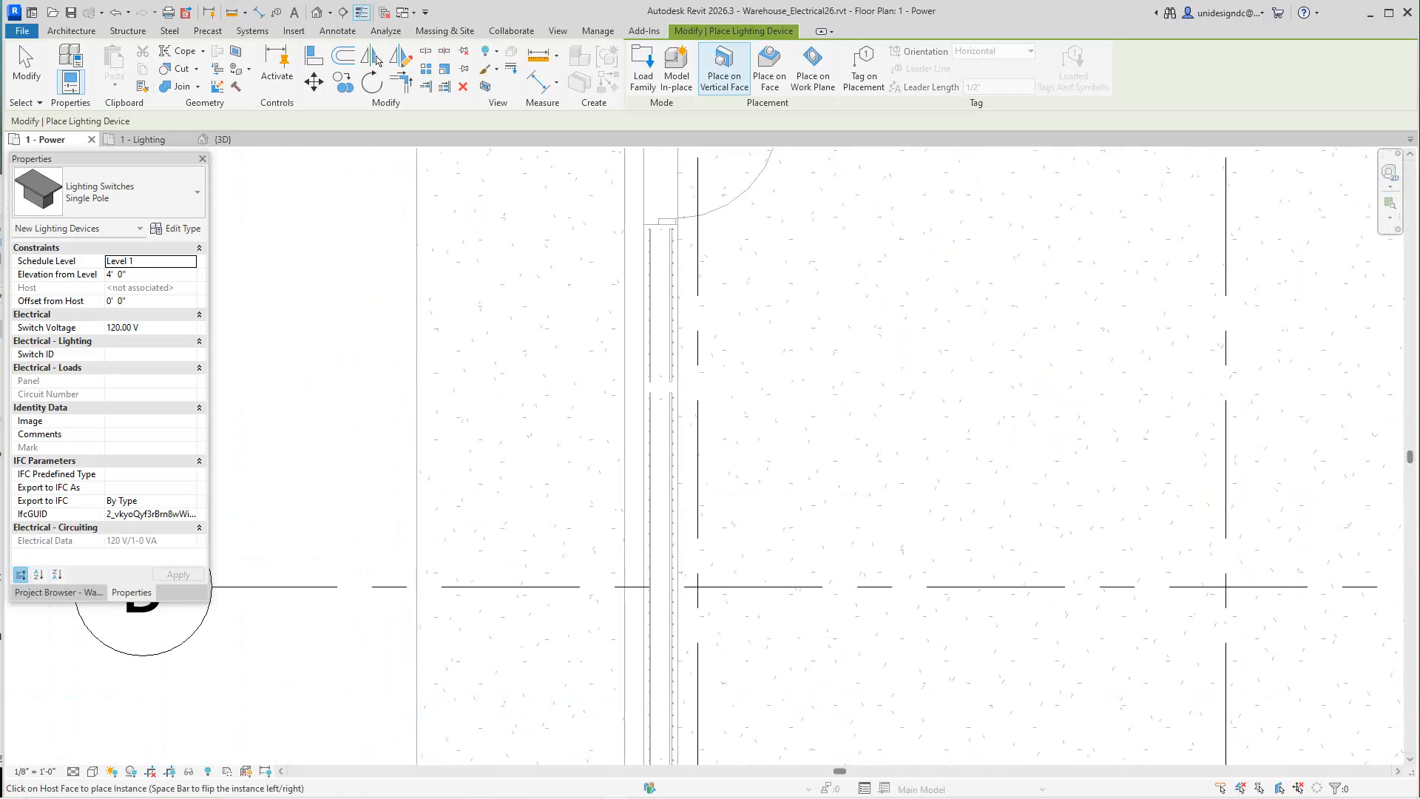
pyautogui.scroll(-12, 695, 246)
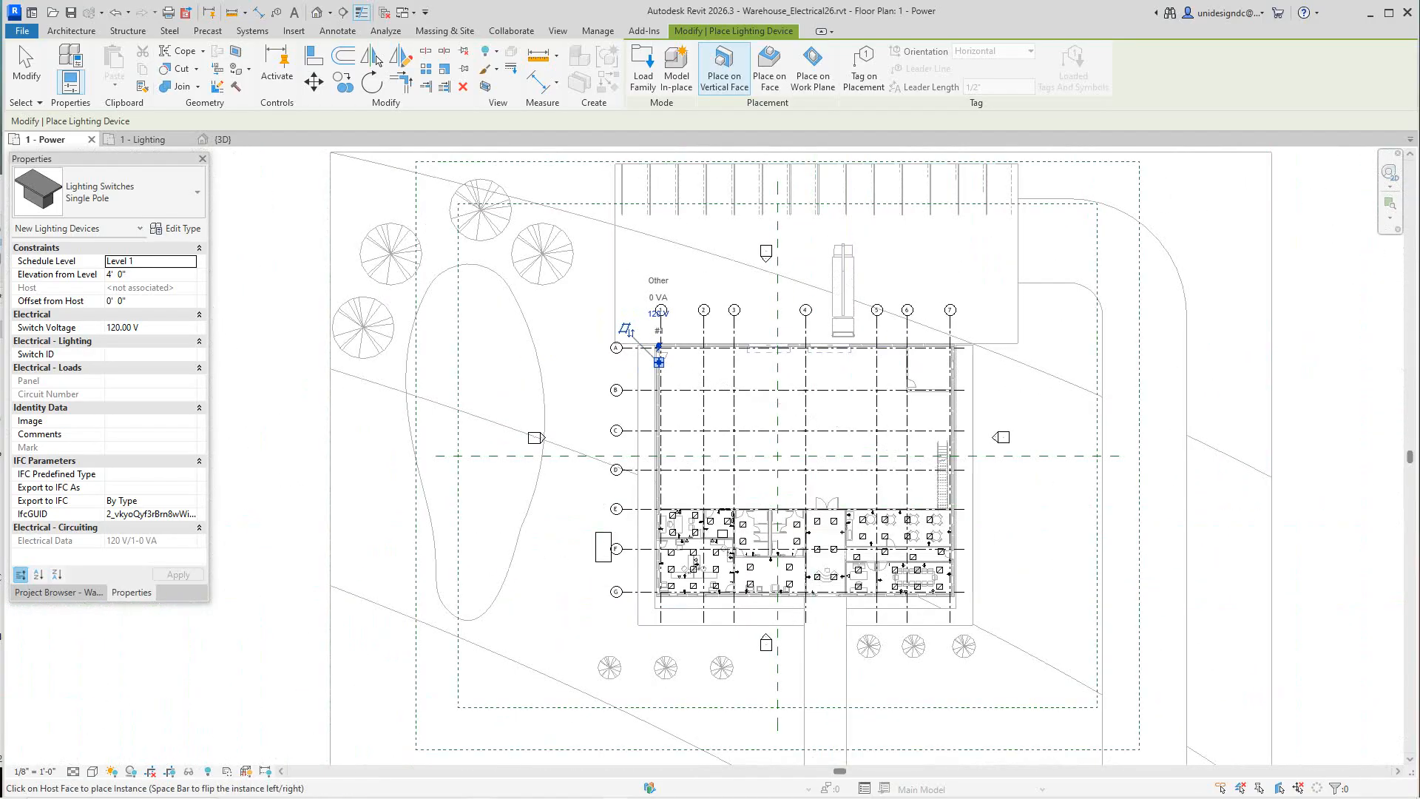
# Close the Warehouse_Electrical26 project and save its changes.
pyautogui.scroll(-1, 318, 181)
pyautogui.moveTo(318, 181); pyautogui.dragTo(399, 237, button='middle')
pyautogui.scroll(-1, 464, 291)
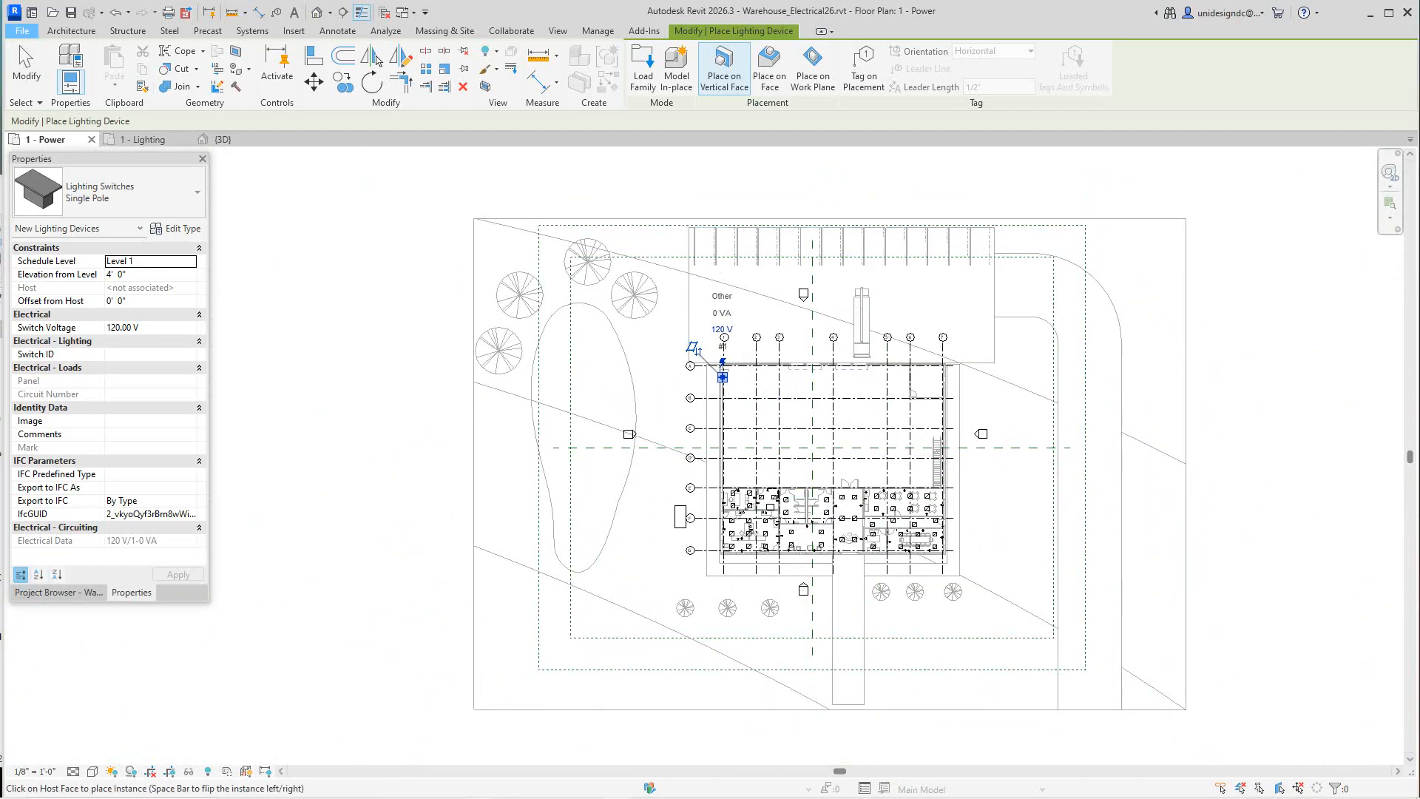
pyautogui.click(22, 31)
pyautogui.click(56, 327)
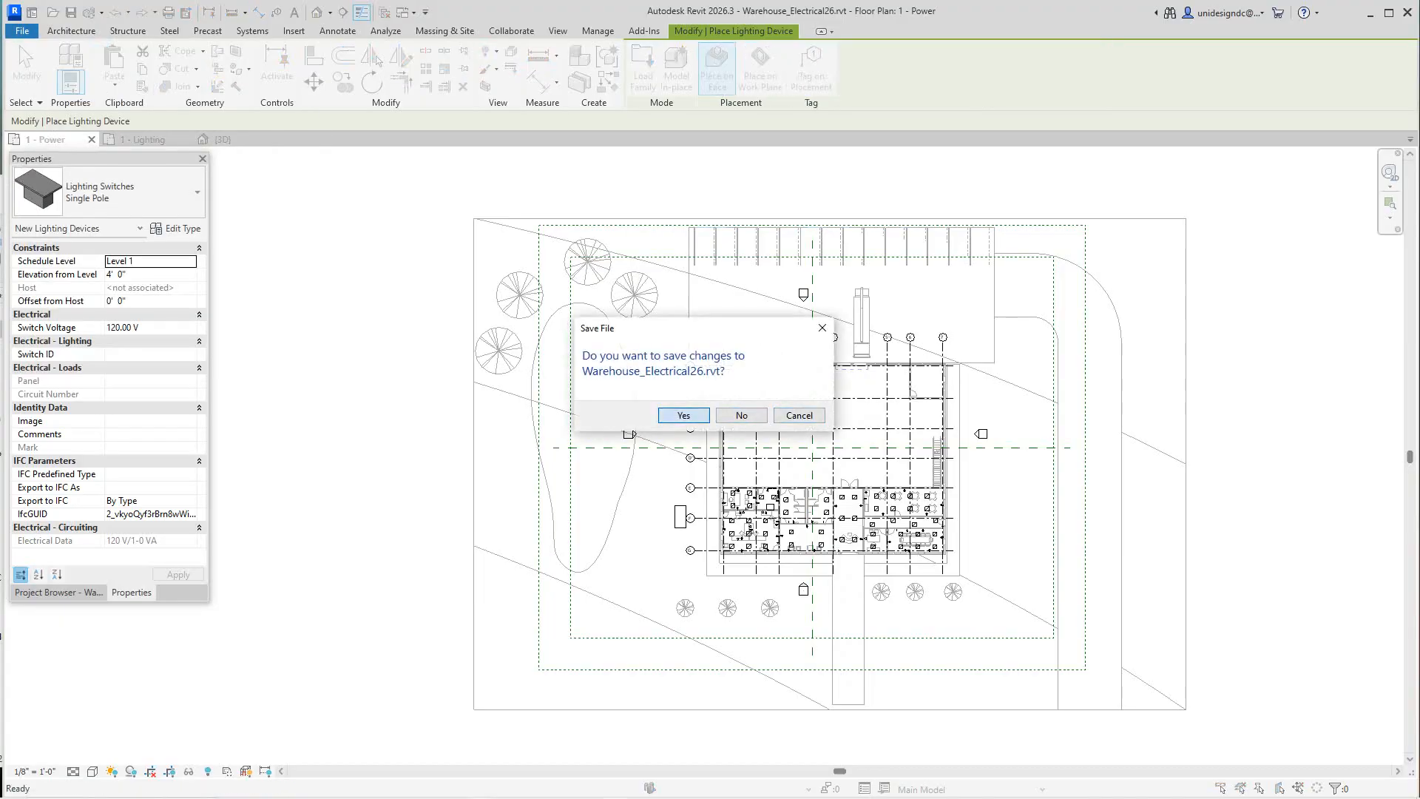
pyautogui.click(684, 415)
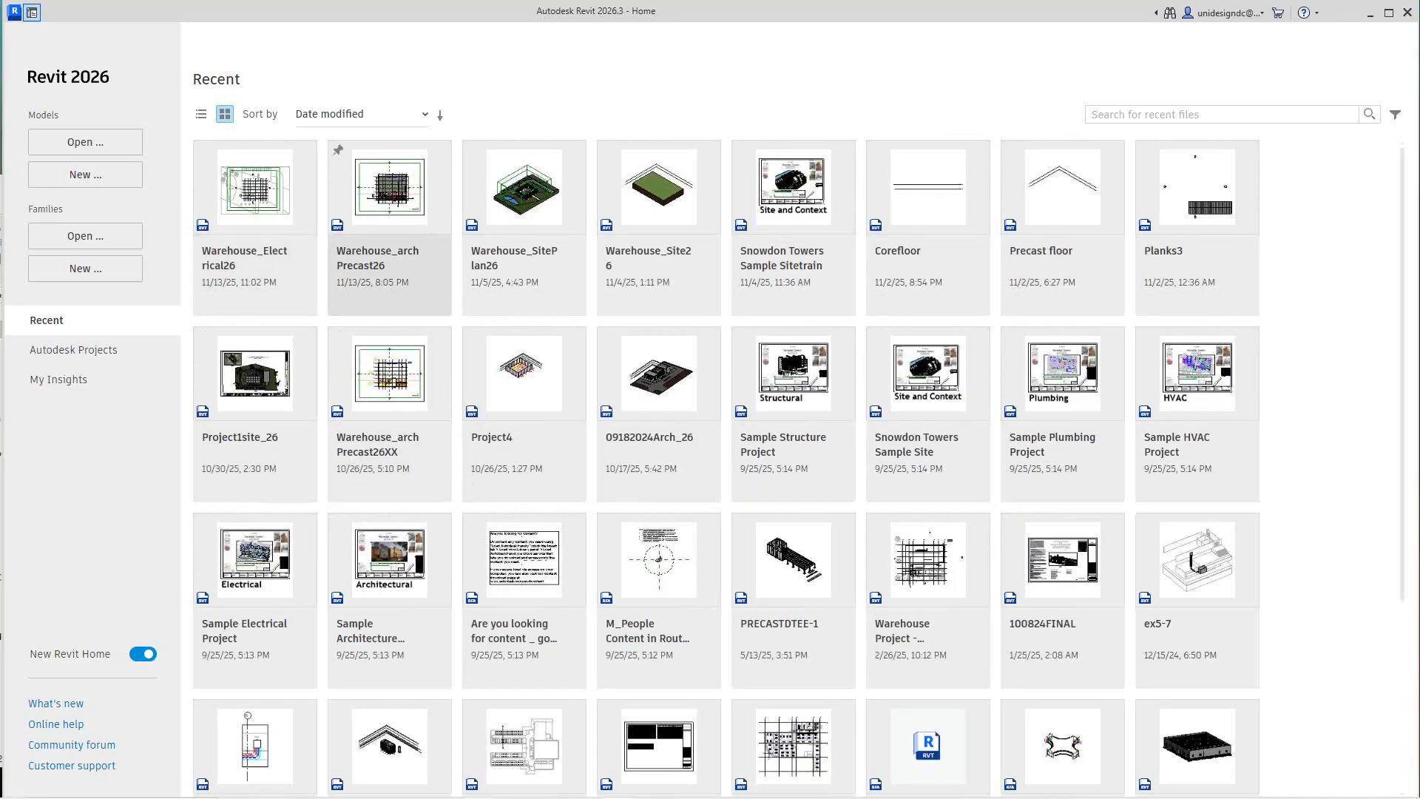
# Open the recent project Warehouse_archPrecast26 and examine the bathrooms, corridors, lunch room and warehouse in the L1 - Architectural floor plan.
pyautogui.click(377, 259)
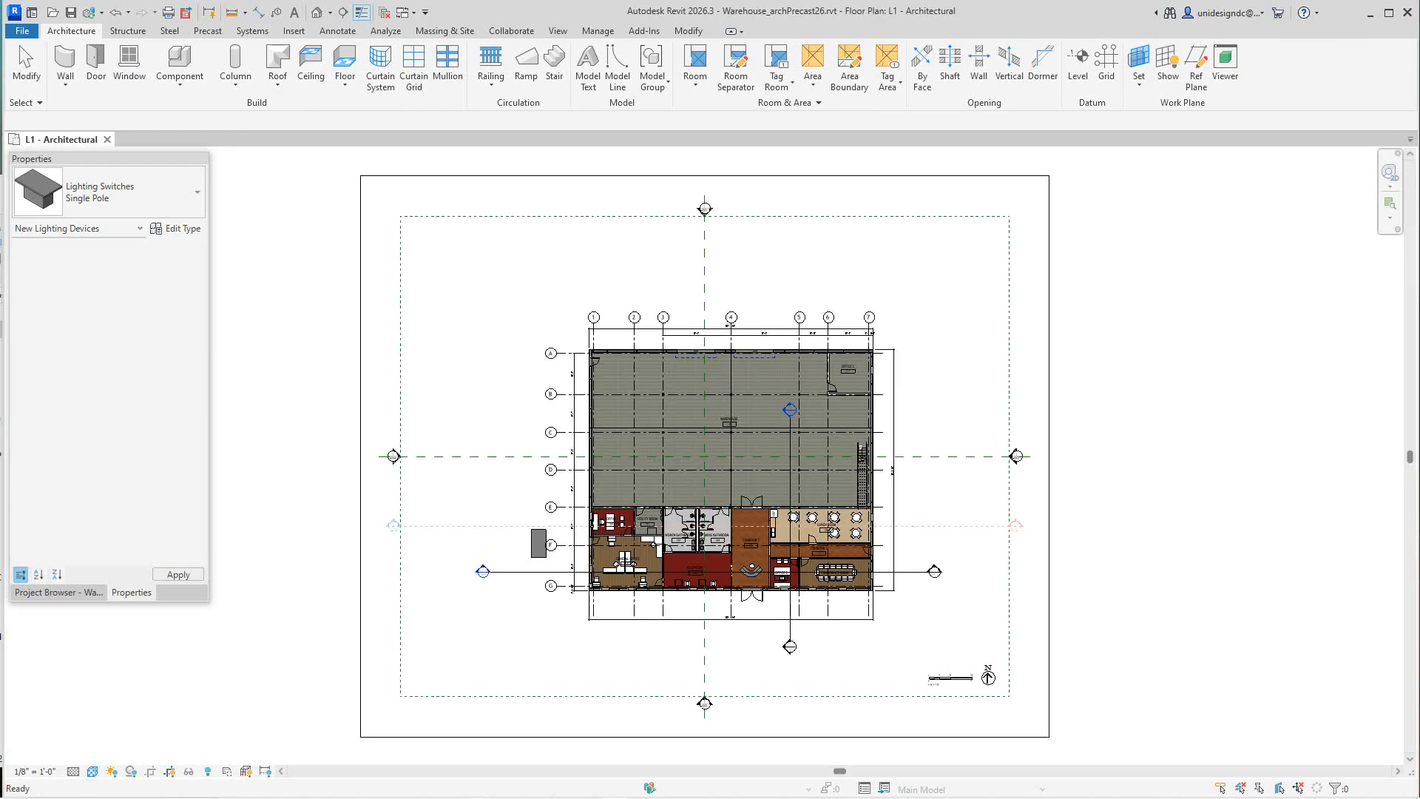
pyautogui.scroll(3, 714, 536)
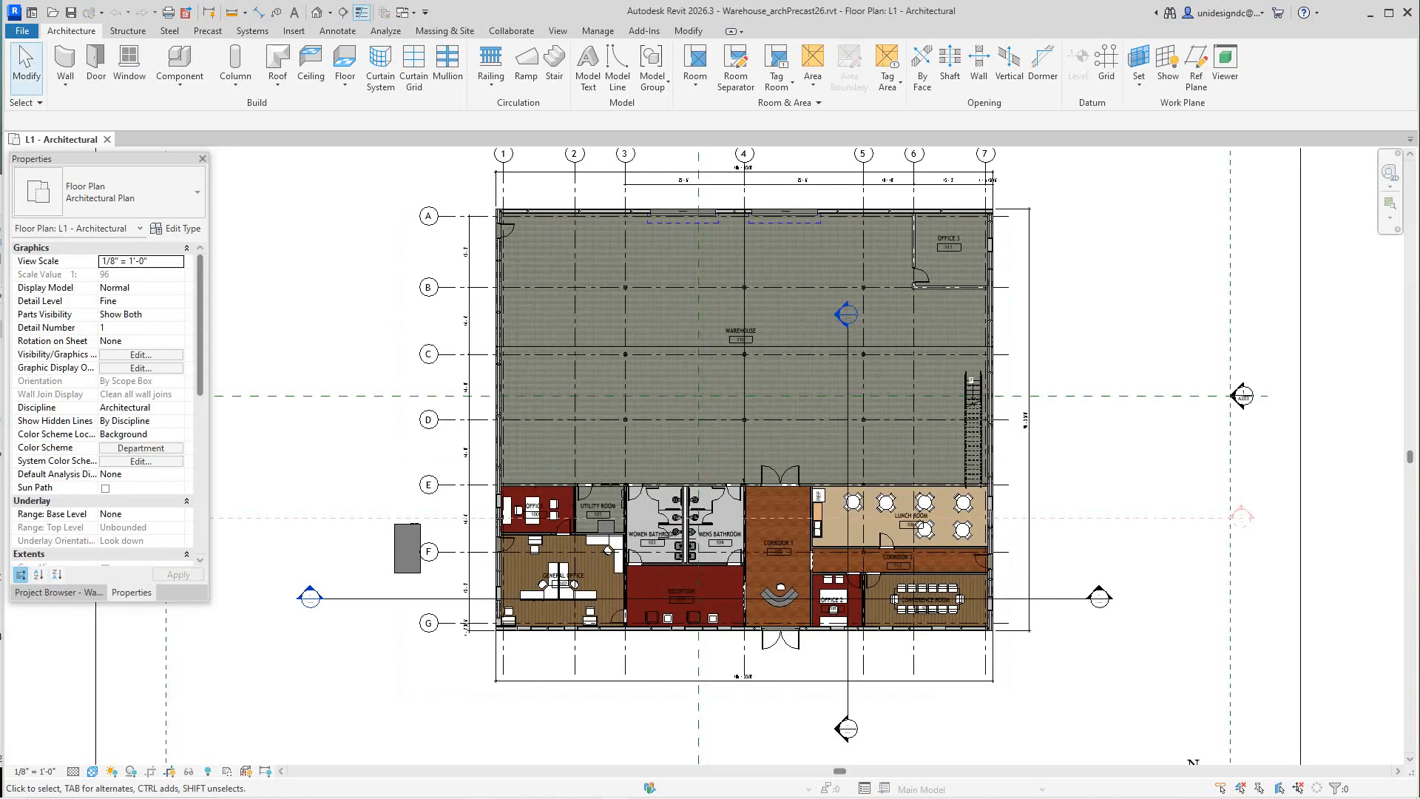
pyautogui.scroll(2, 680, 591)
pyautogui.scroll(2, 643, 555)
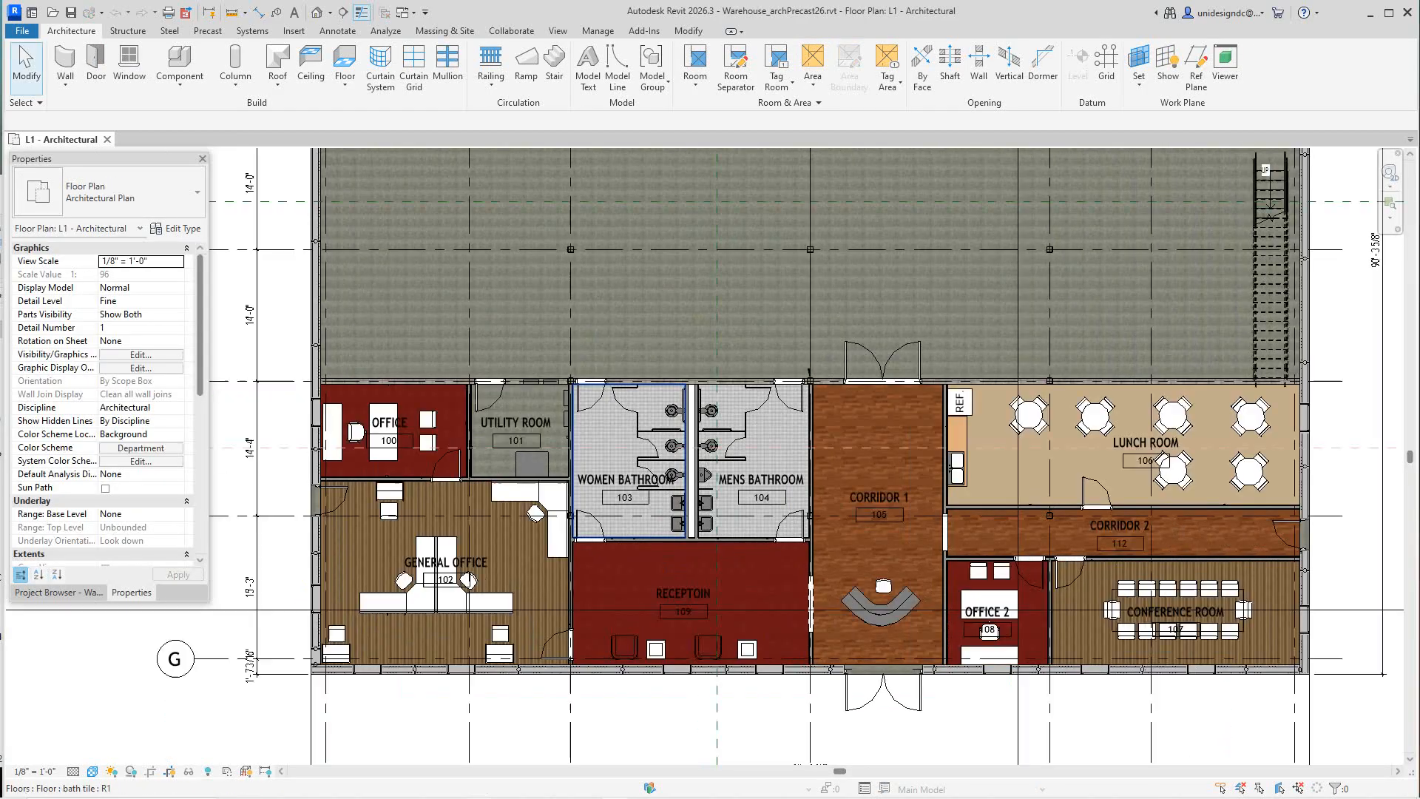
pyautogui.scroll(1, 571, 533)
pyautogui.scroll(1, 571, 484)
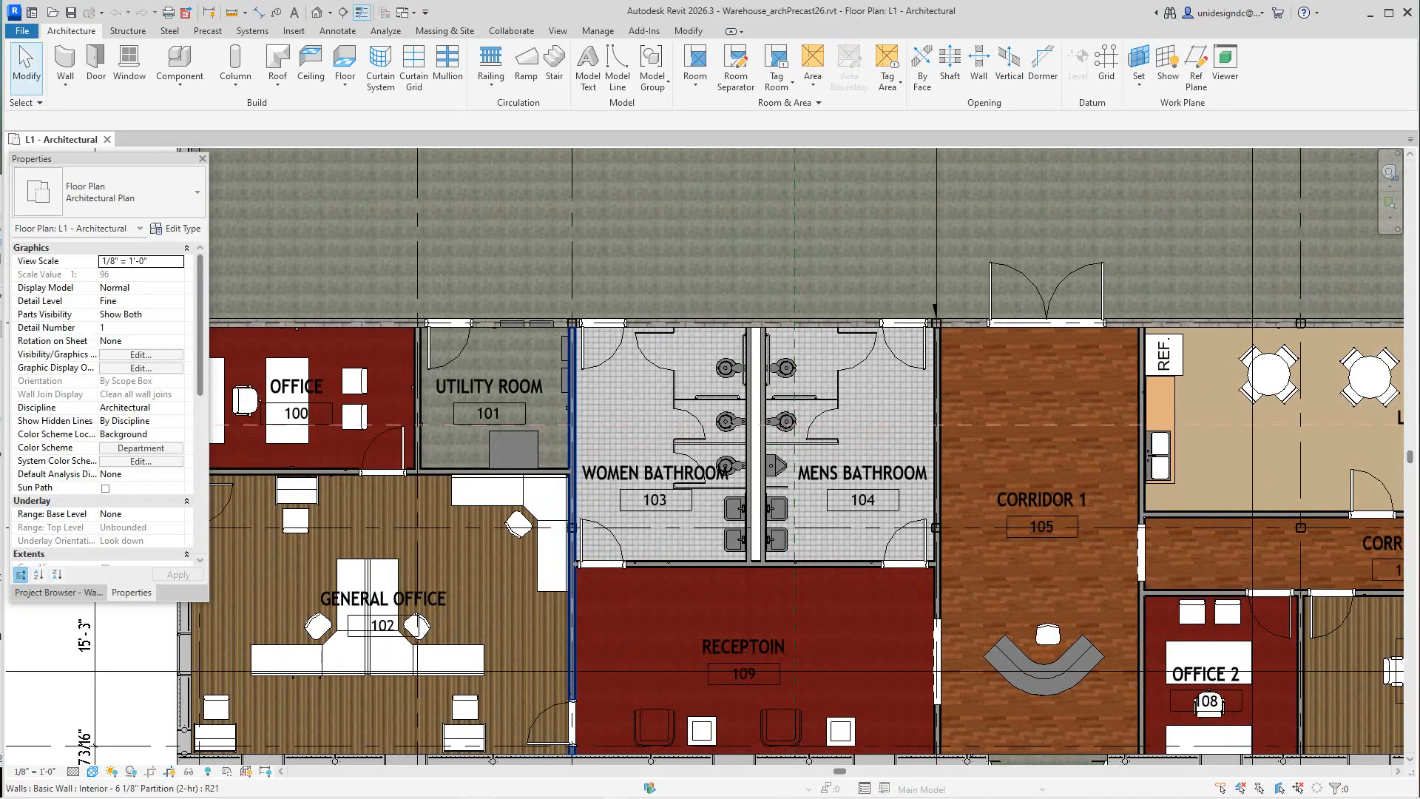
pyautogui.scroll(-3, 571, 492)
pyautogui.scroll(1, 949, 420)
pyautogui.scroll(1, 1035, 414)
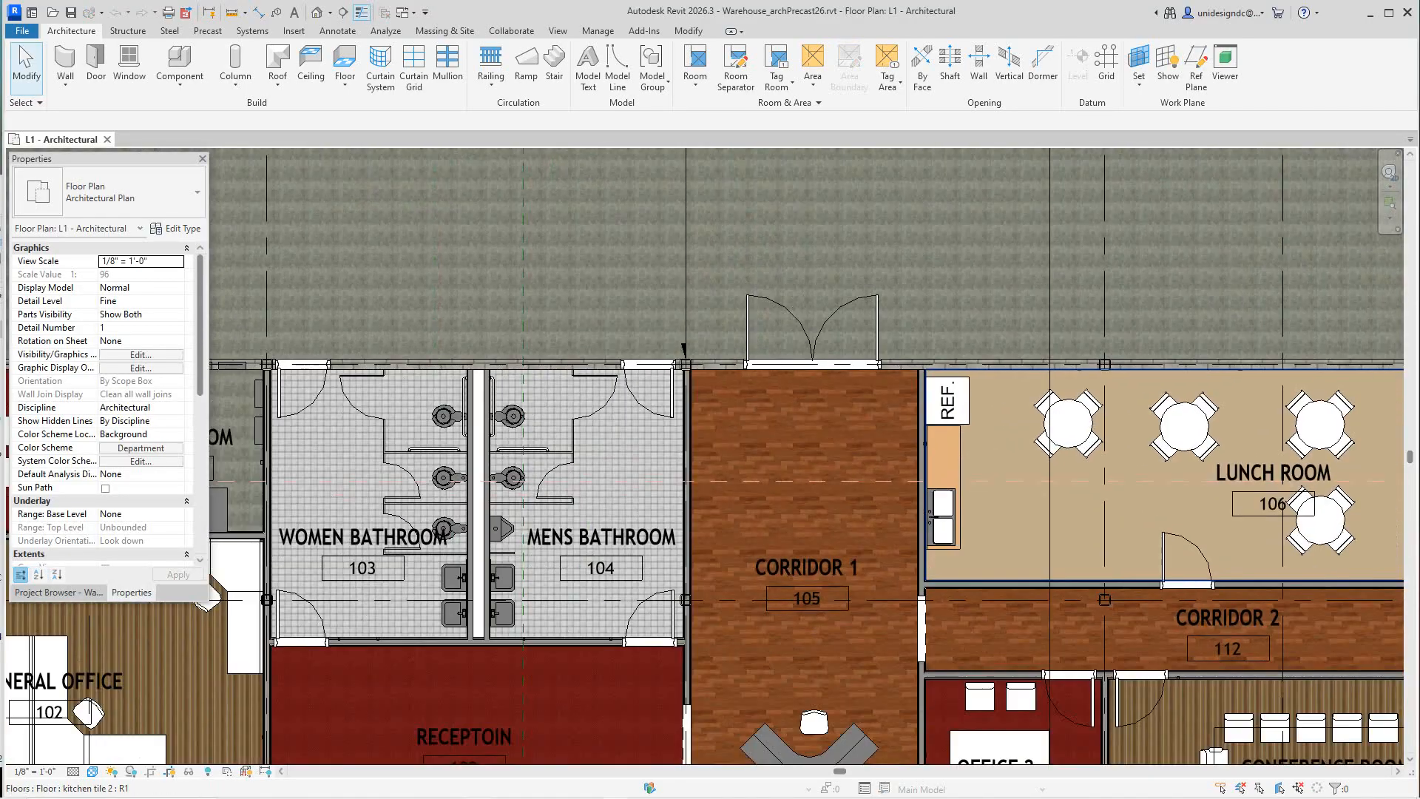
pyautogui.scroll(-3, 1036, 414)
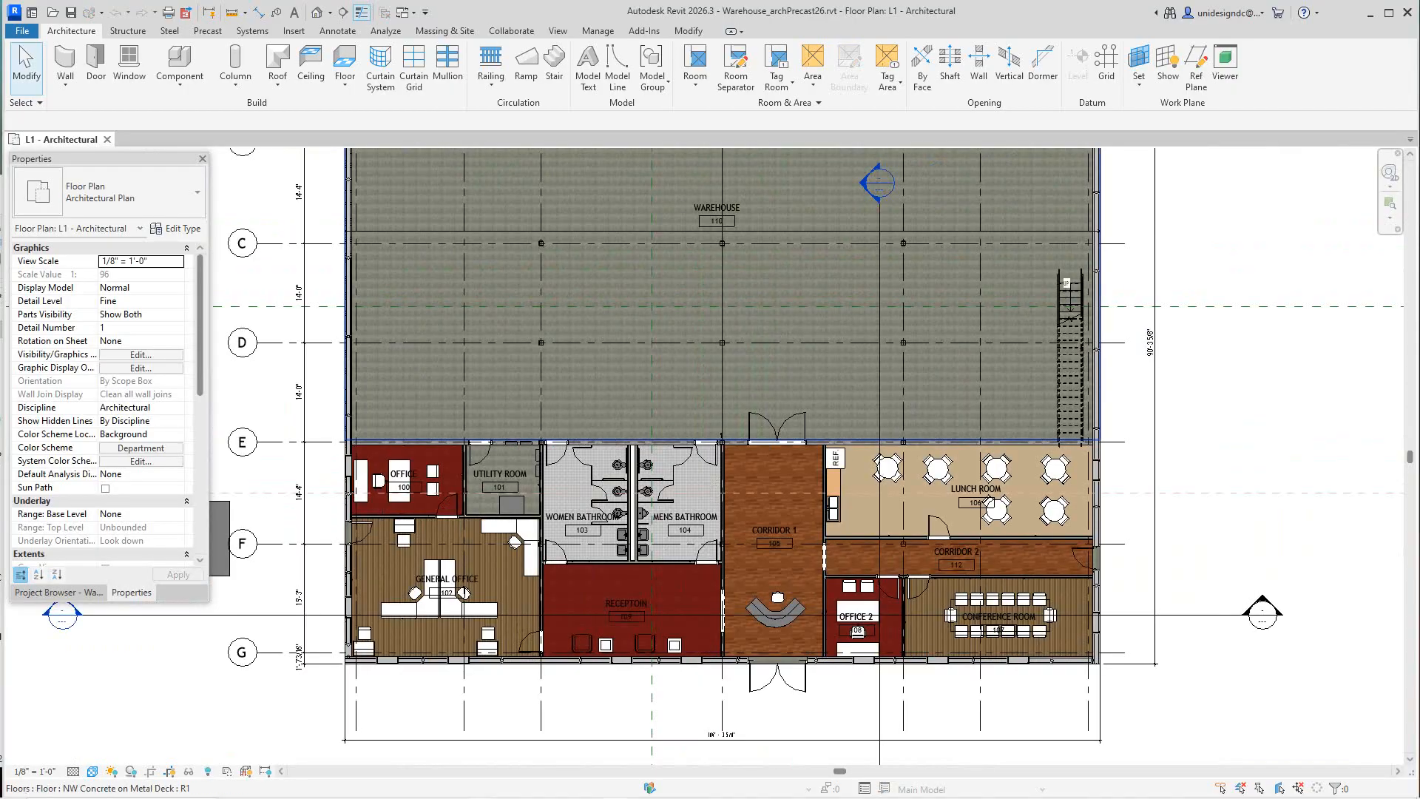
pyautogui.scroll(-1, 678, 424)
pyautogui.moveTo(678, 424); pyautogui.dragTo(648, 495, button='middle')
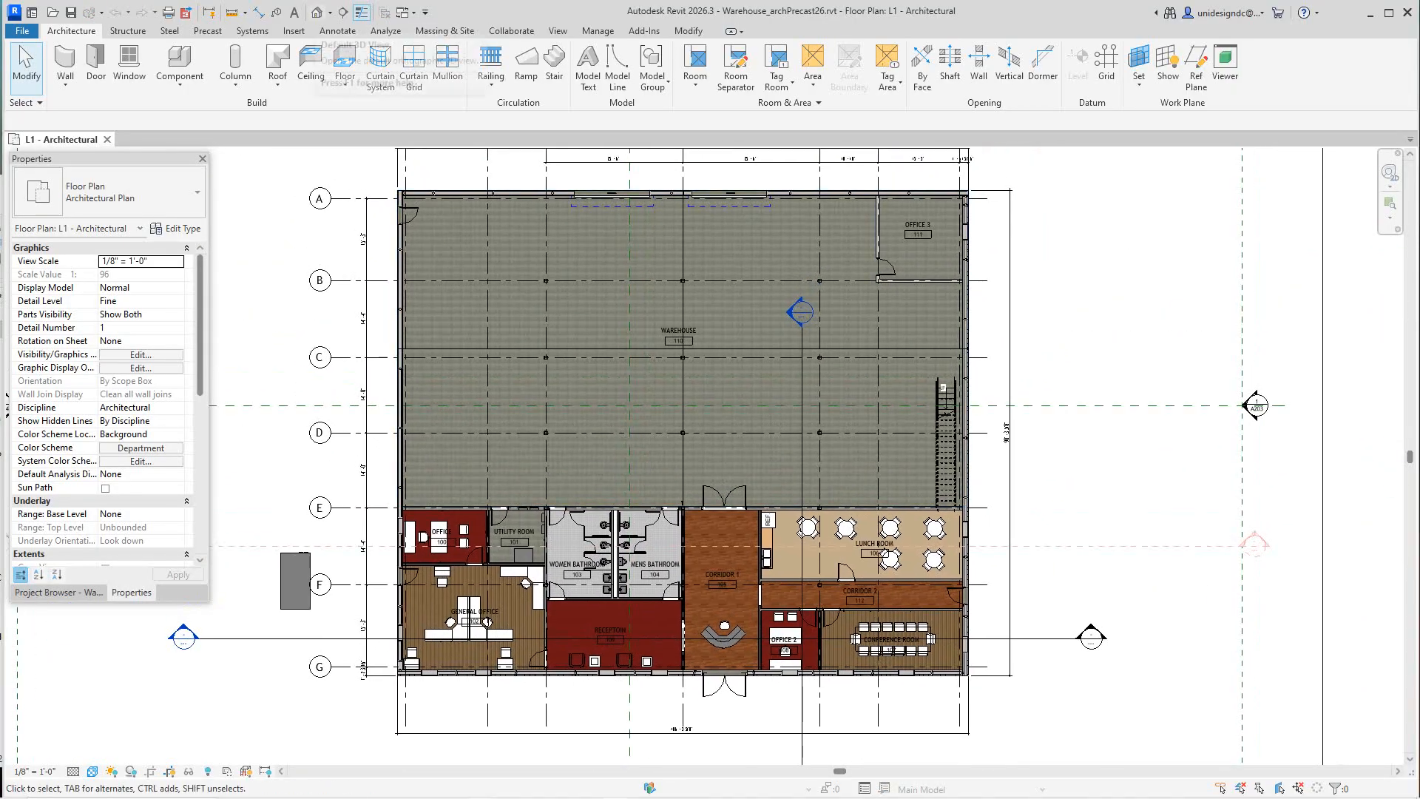
# Open the default 3D view and look closely at the devices on the warehouse walls around the corner door.
pyautogui.click(318, 13)
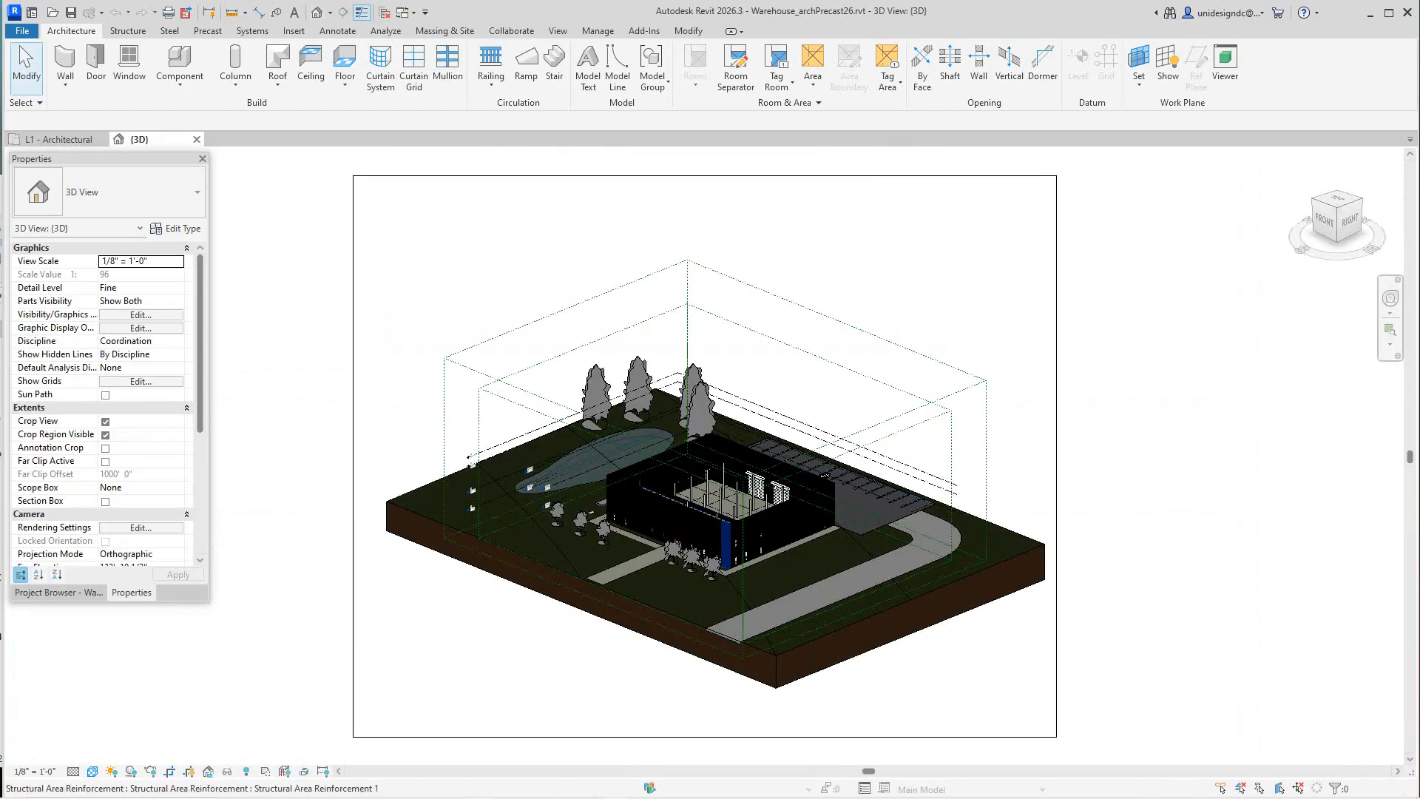
pyautogui.scroll(3, 727, 537)
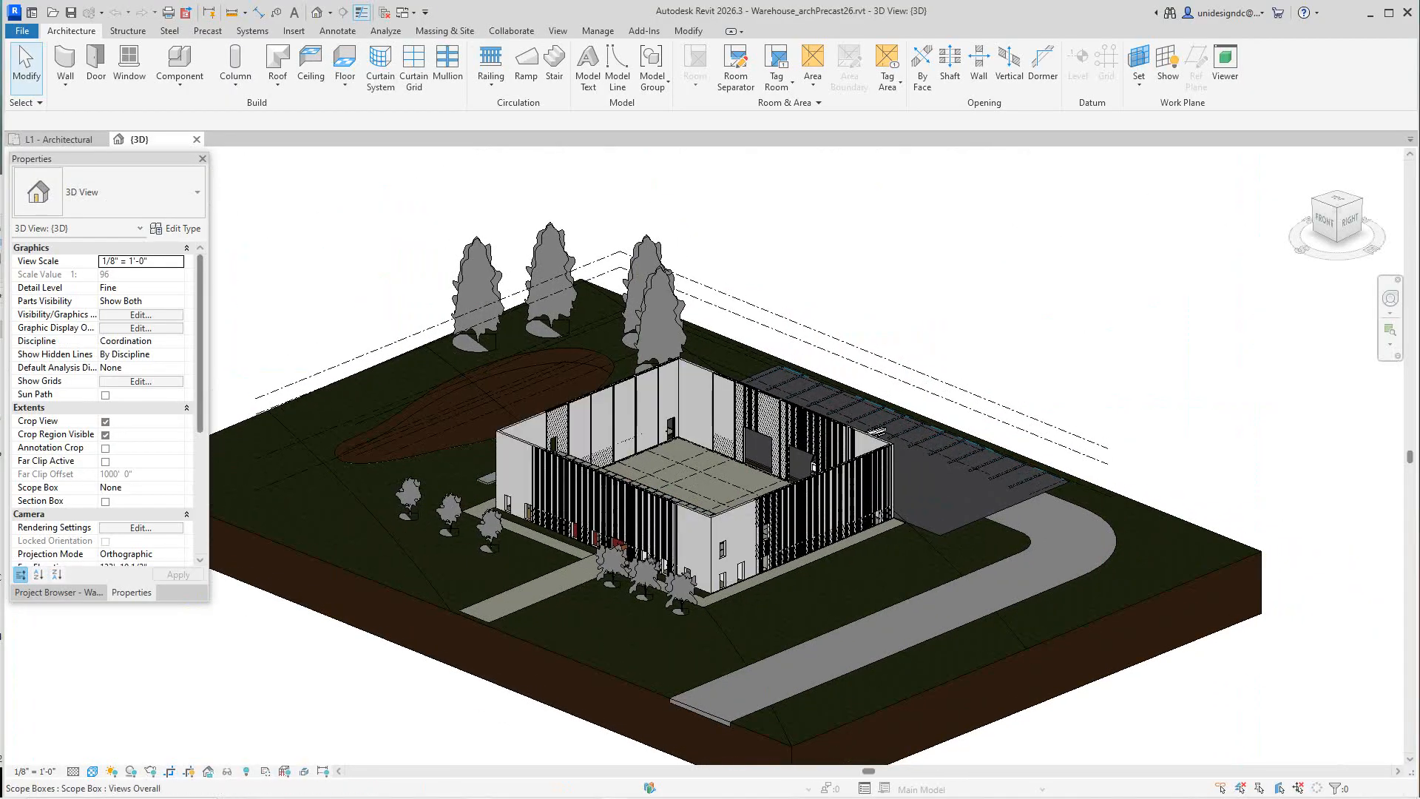
pyautogui.scroll(3, 629, 444)
pyautogui.scroll(2, 617, 444)
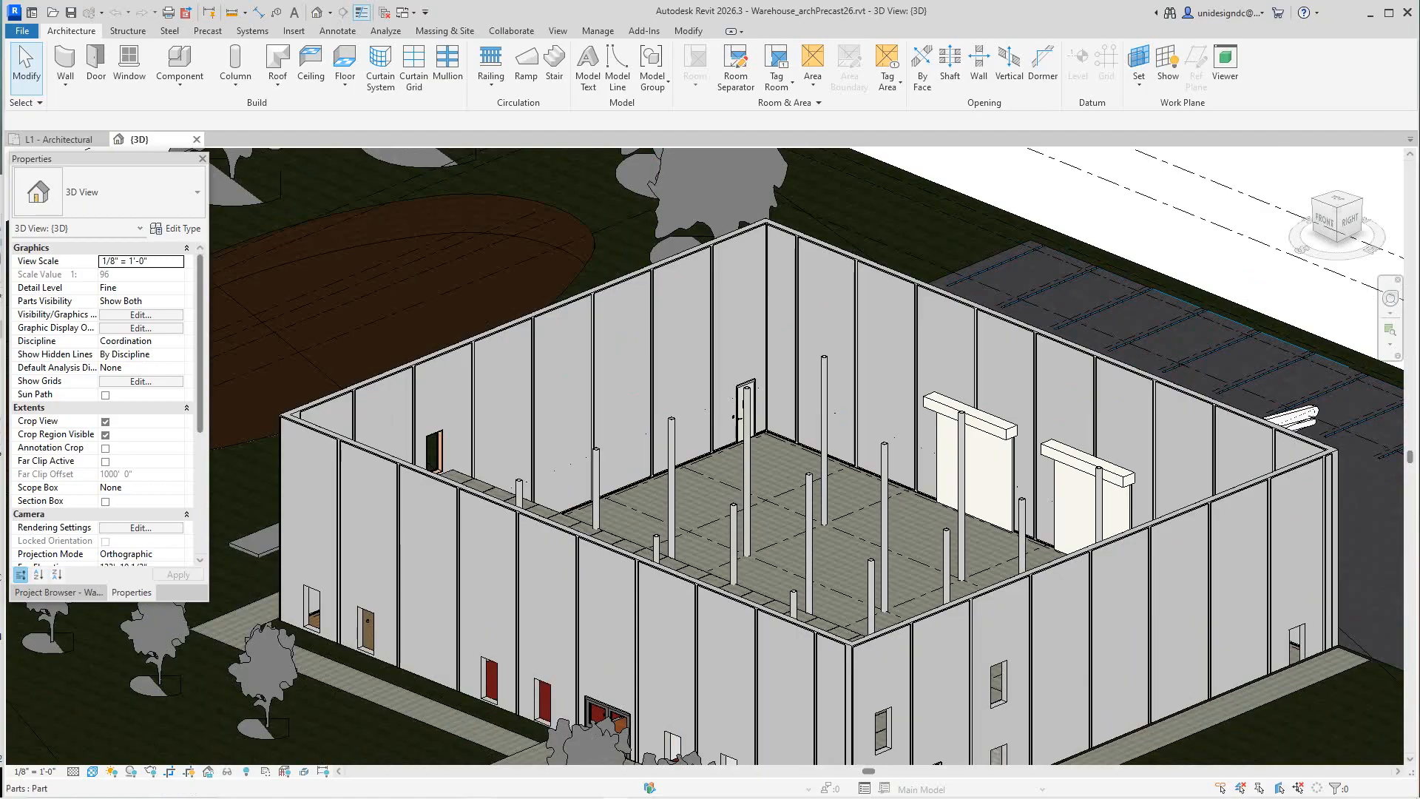
pyautogui.scroll(6, 704, 428)
pyautogui.scroll(-6, 704, 428)
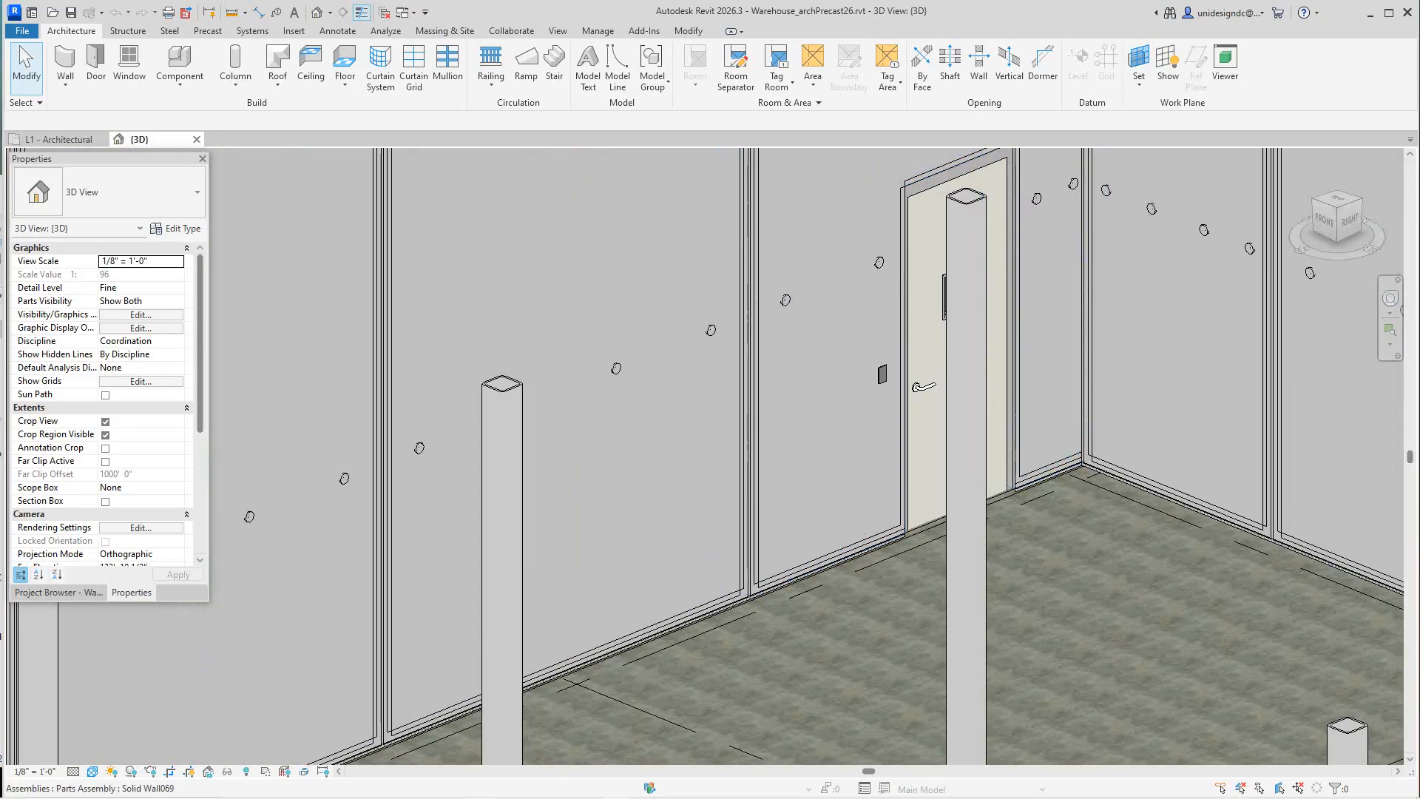
pyautogui.scroll(-6, 873, 377)
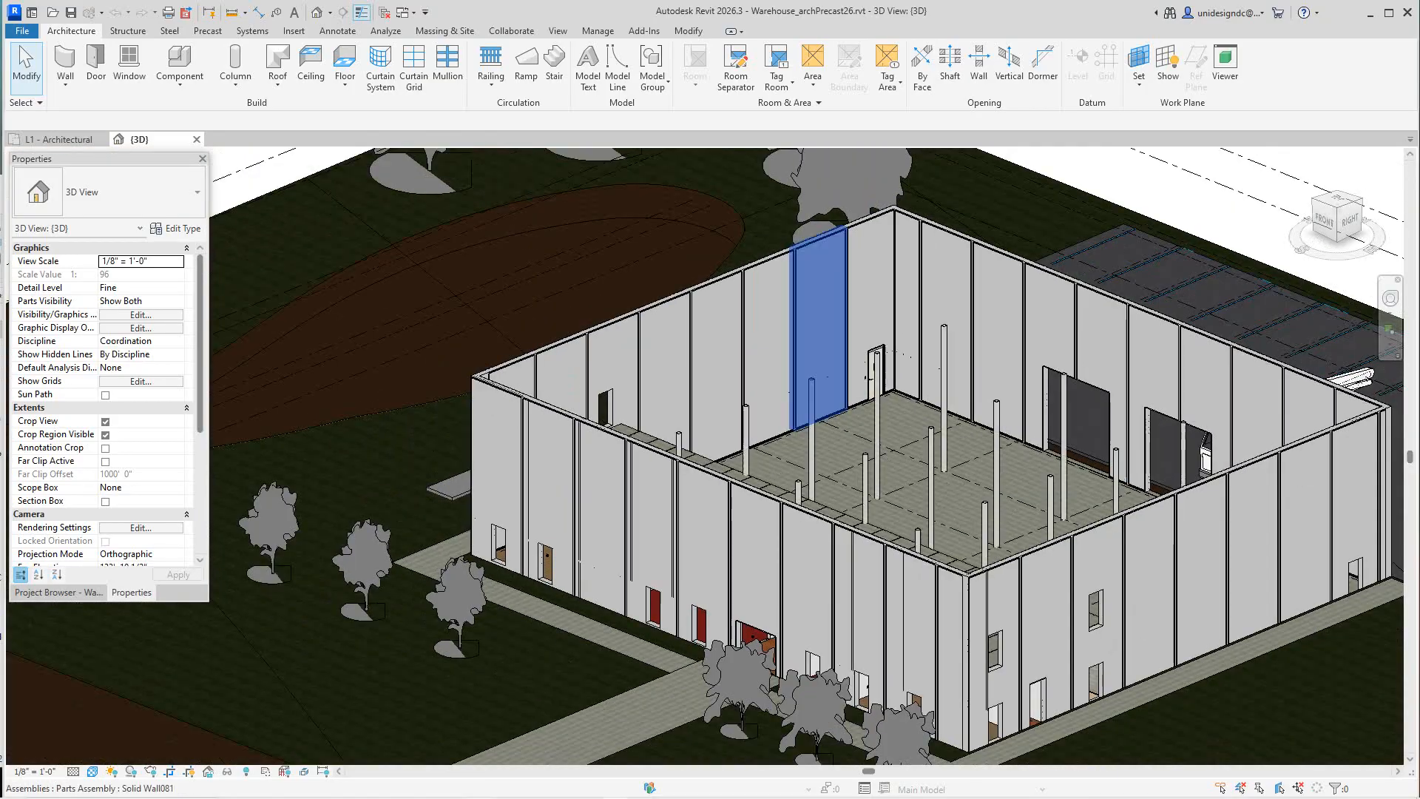
# Orient the default 3D view to the L1 - Architectural floor plan so the building is cut at the first floor.
pyautogui.scroll(2, 913, 363)
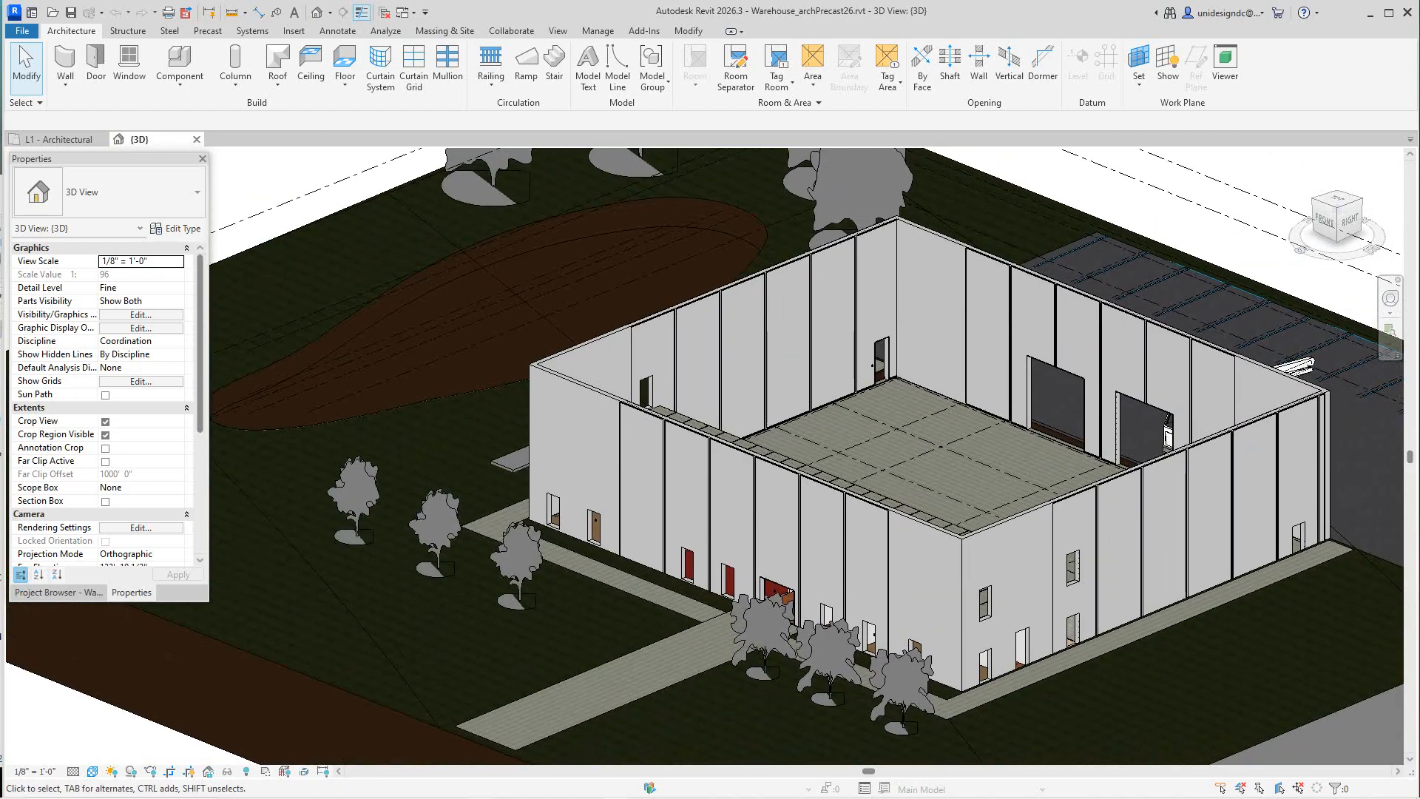
pyautogui.rightClick(1331, 222)
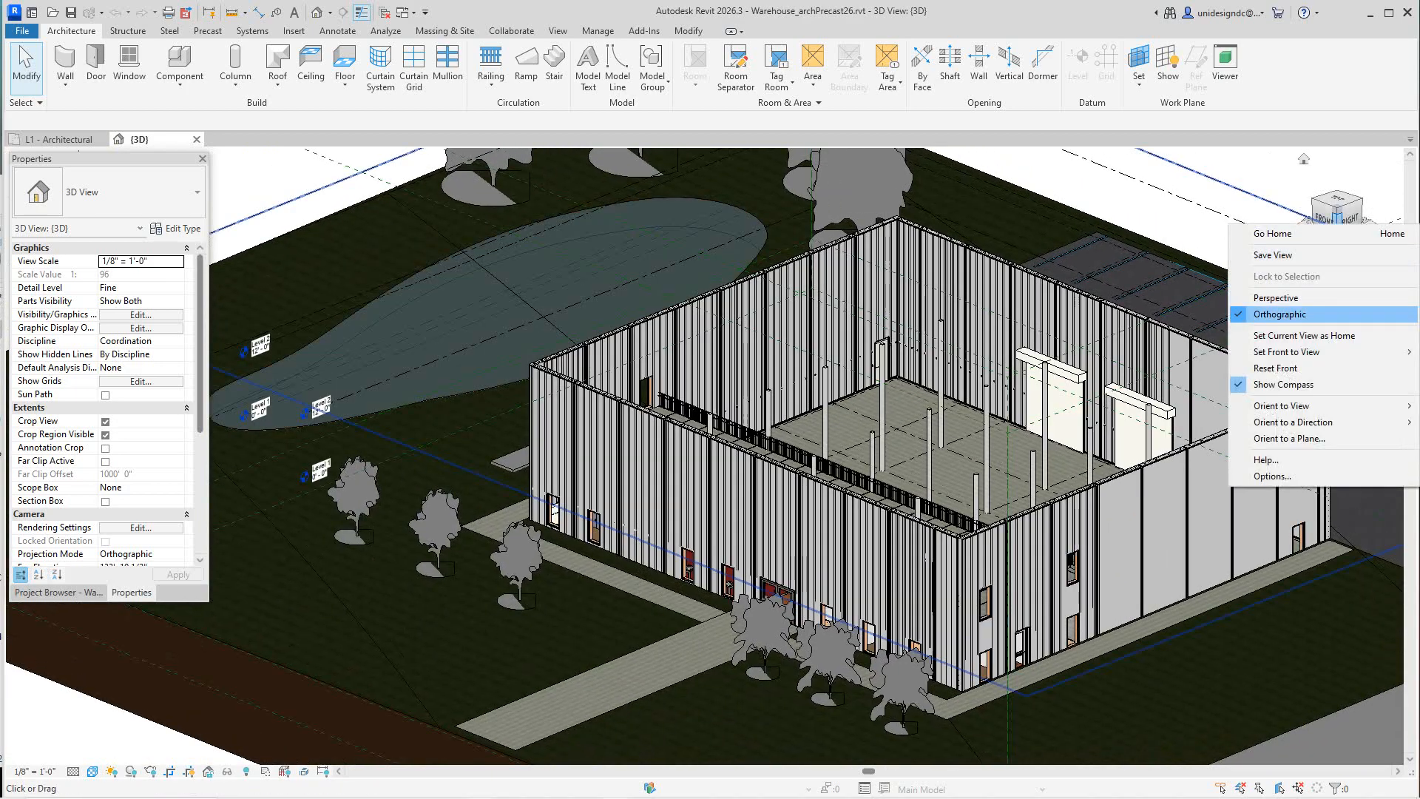
pyautogui.moveTo(1287, 406)
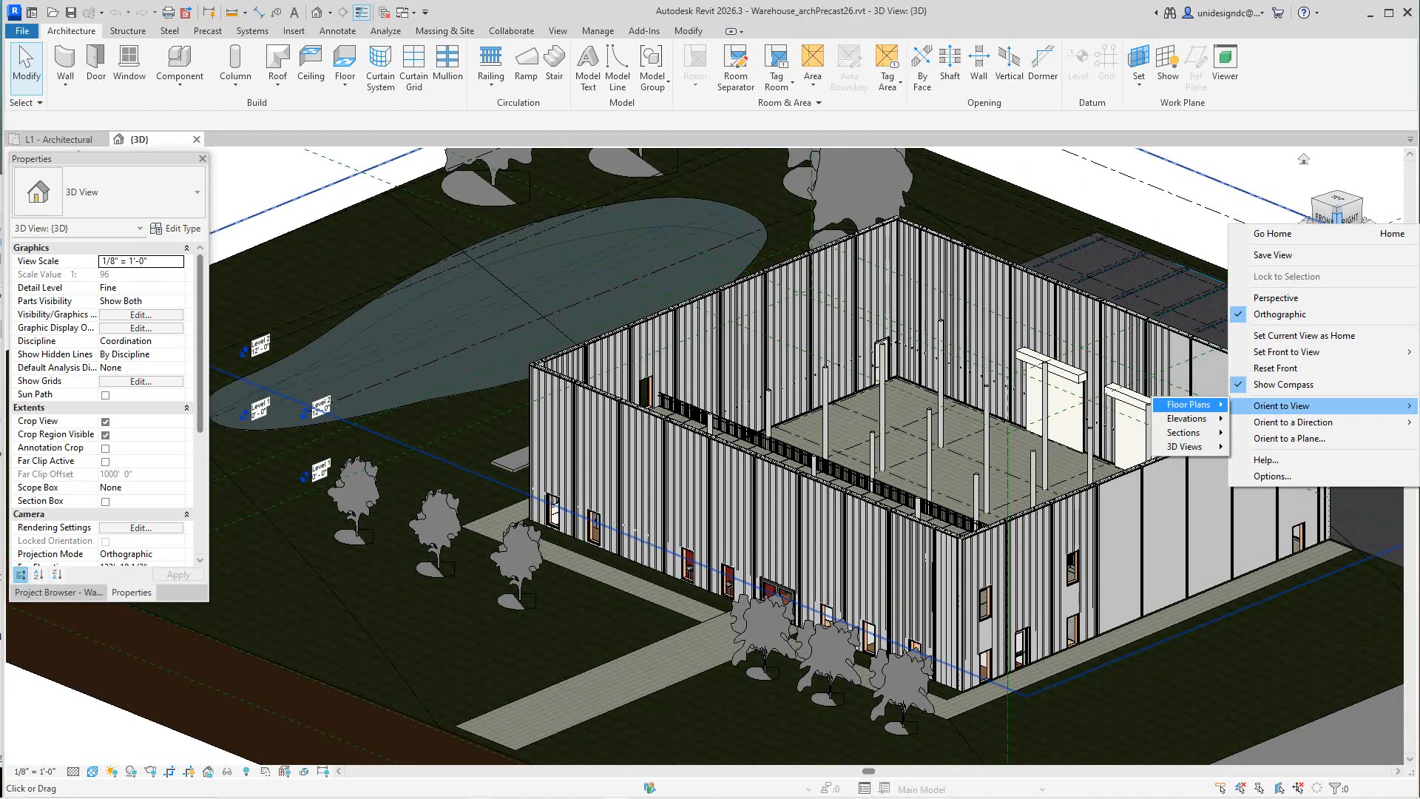
pyautogui.moveTo(1188, 405)
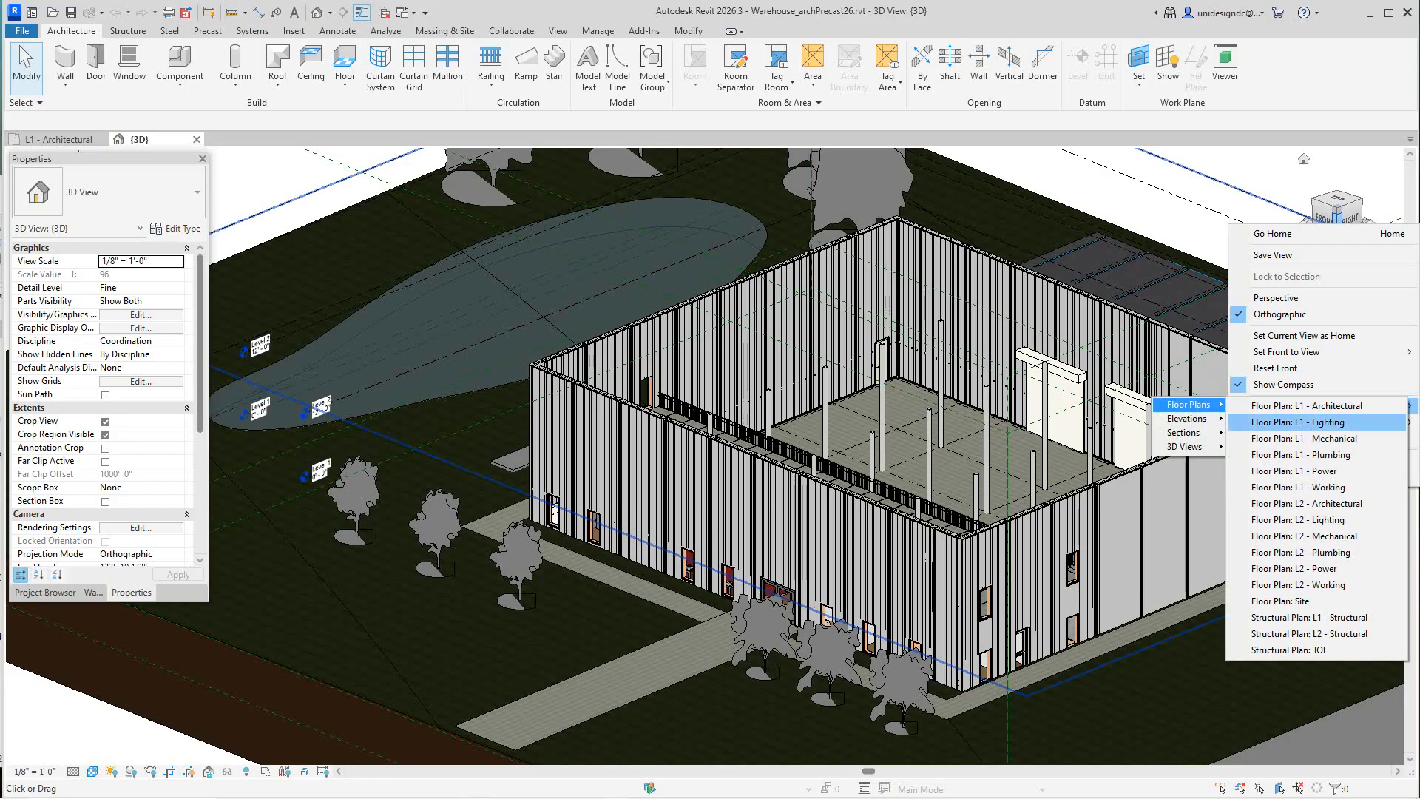
pyautogui.click(1309, 406)
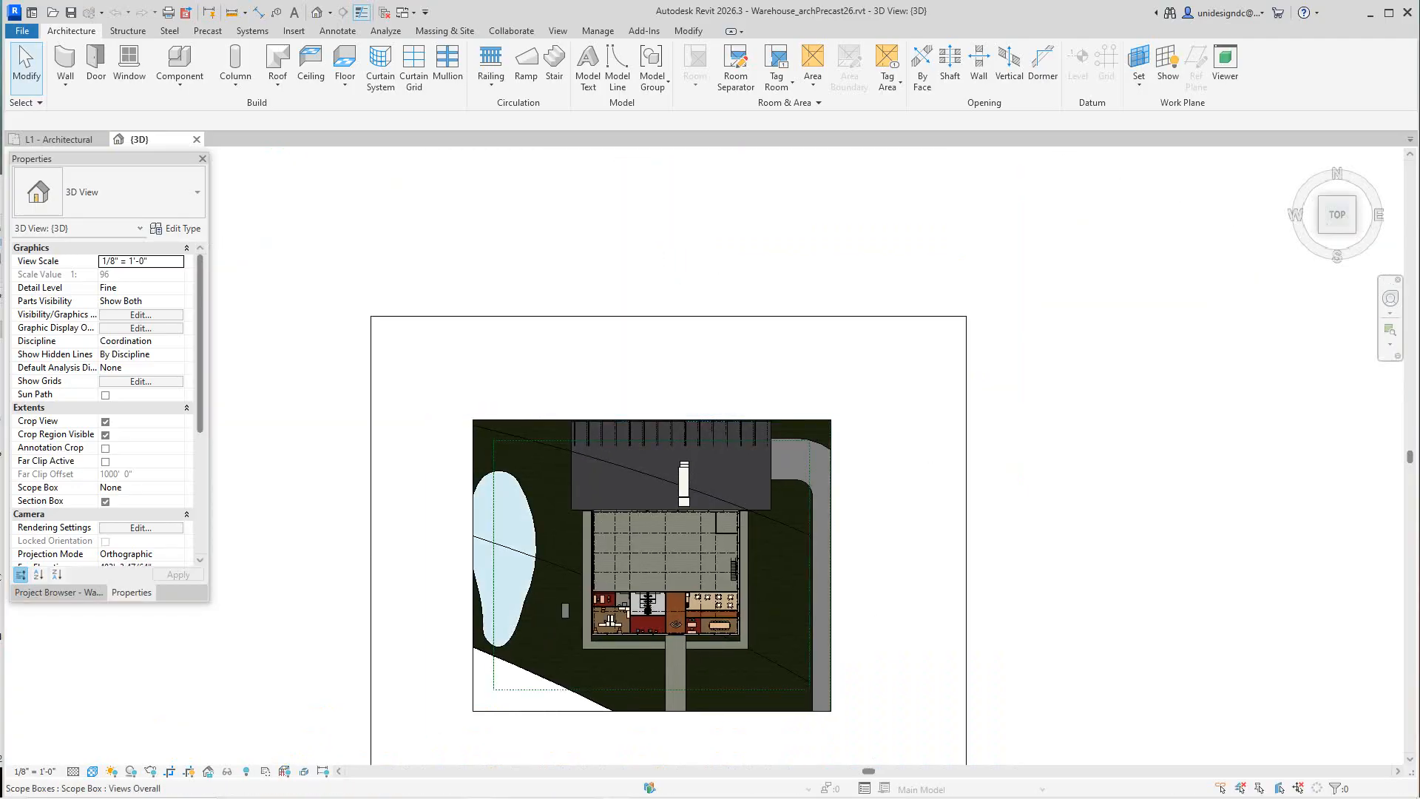
# Duplicate the default {3D} view in the Coordination 3D Views, without detailing.
pyautogui.click(58, 592)
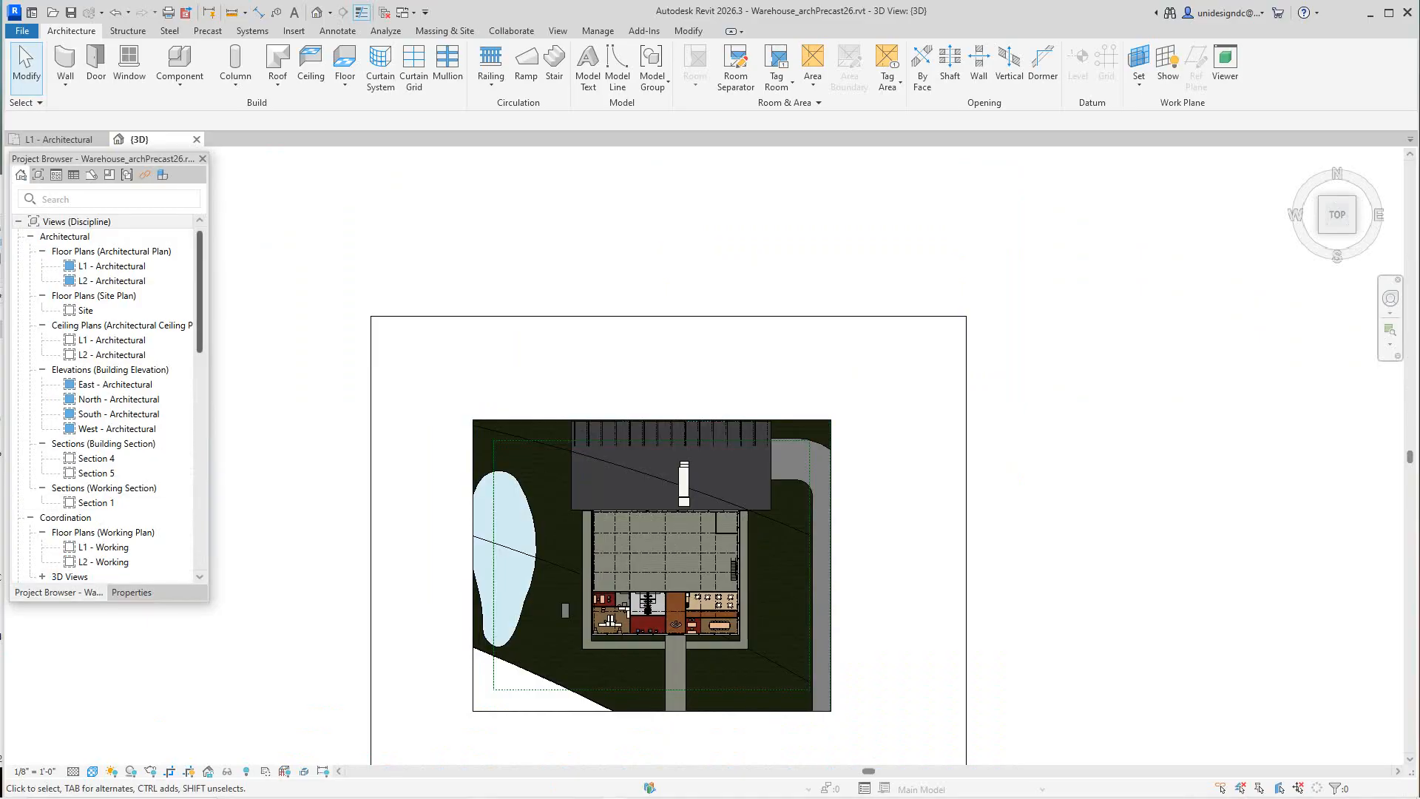
pyautogui.scroll(-5, 104, 399)
pyautogui.scroll(-3, 104, 399)
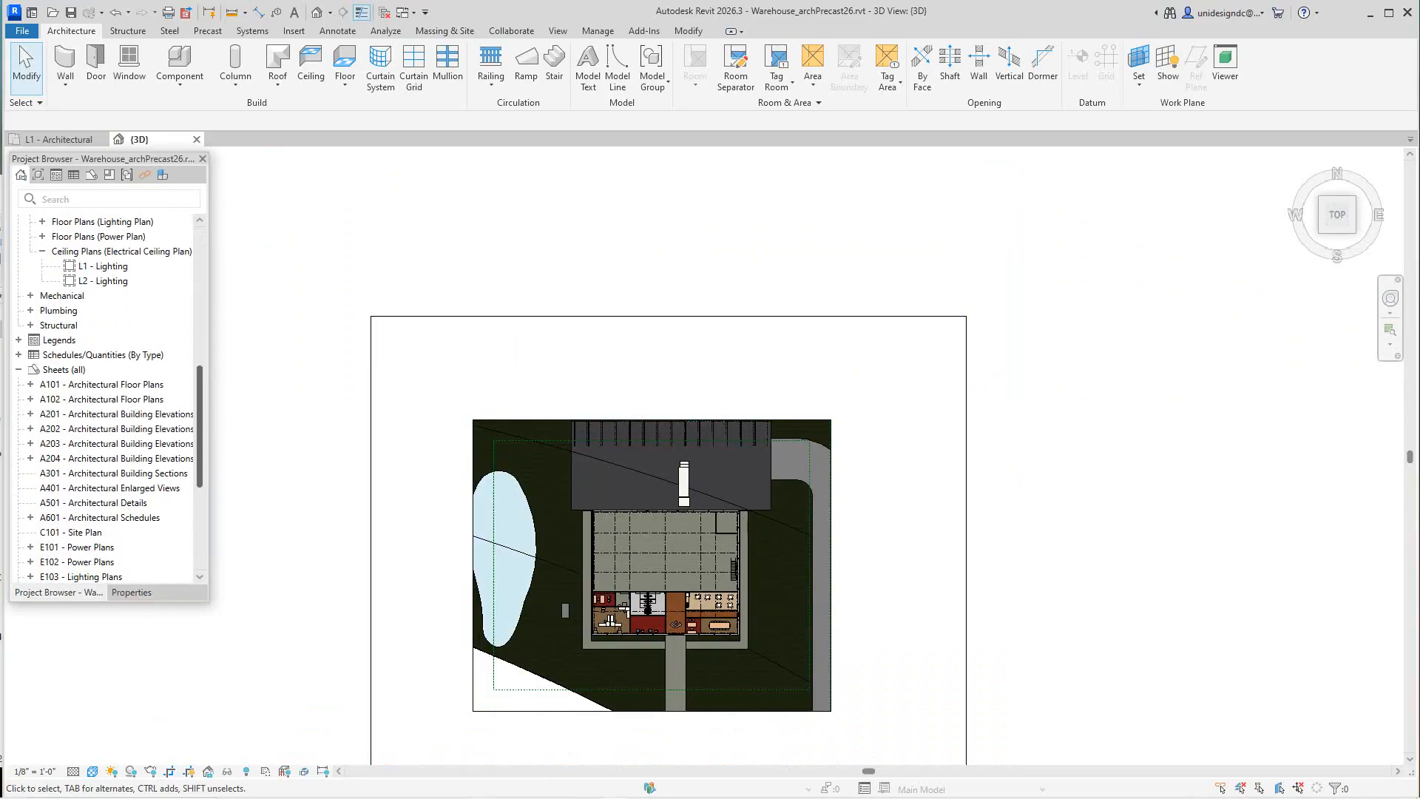
pyautogui.scroll(5, 104, 399)
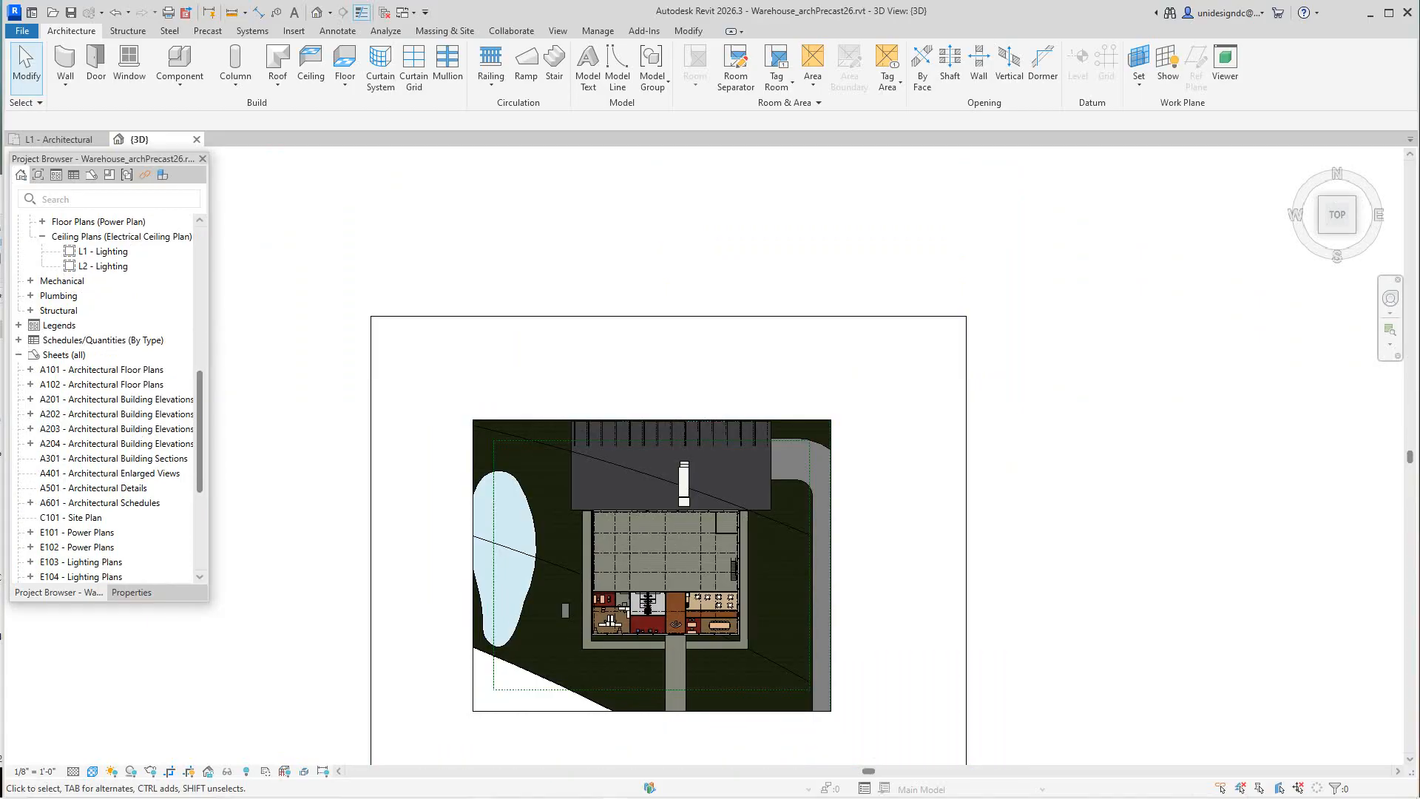
pyautogui.scroll(4, 109, 399)
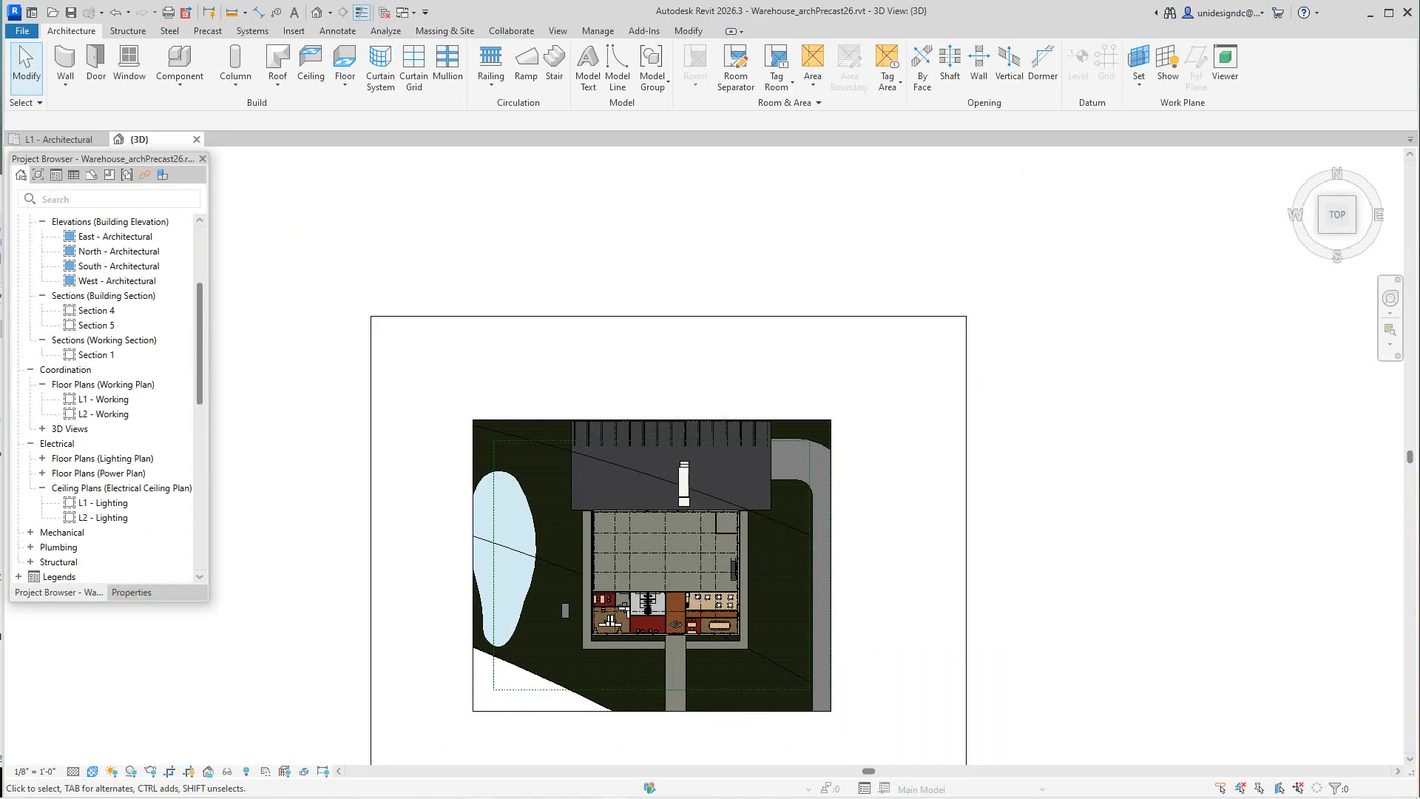
pyautogui.scroll(-6, 110, 326)
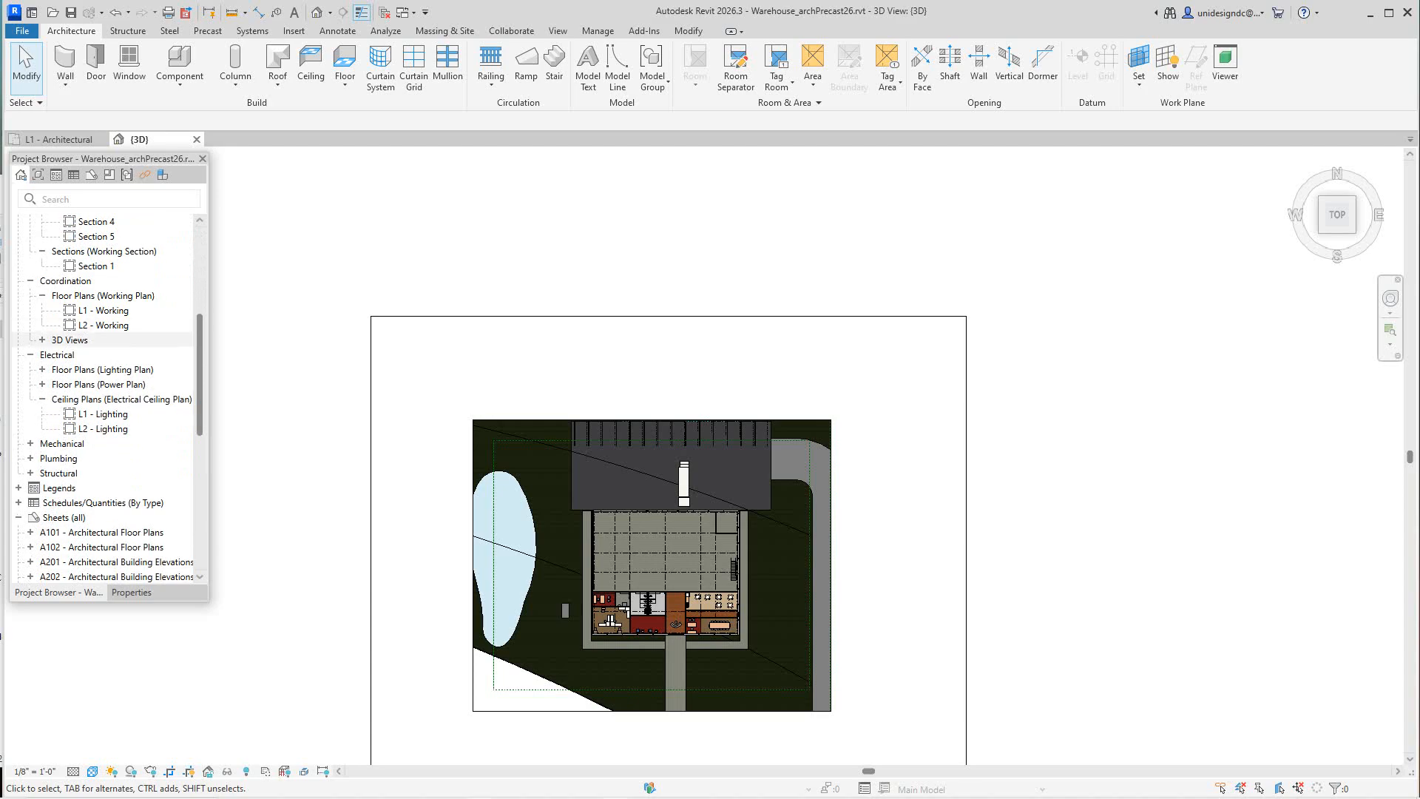
pyautogui.doubleClick(69, 340)
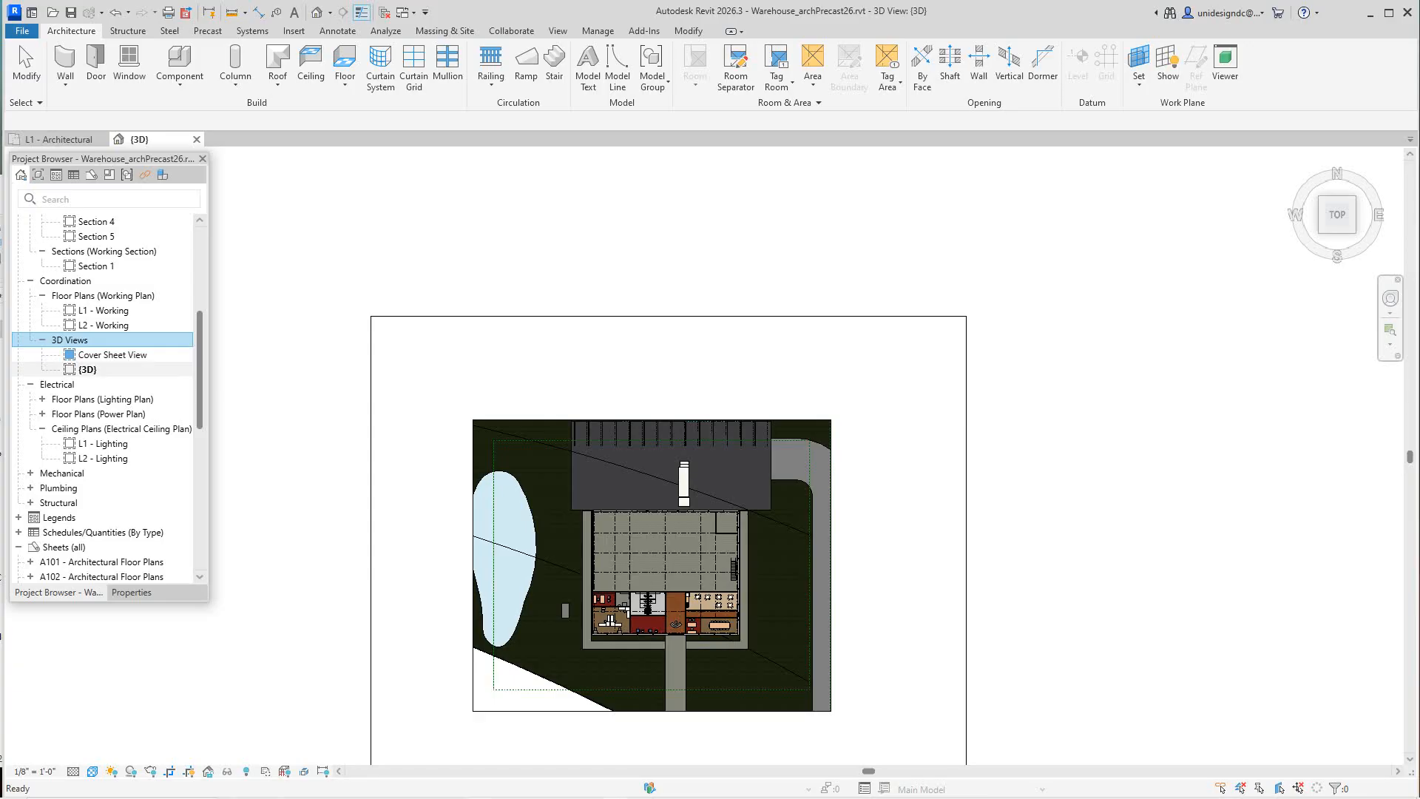
pyautogui.click(88, 369)
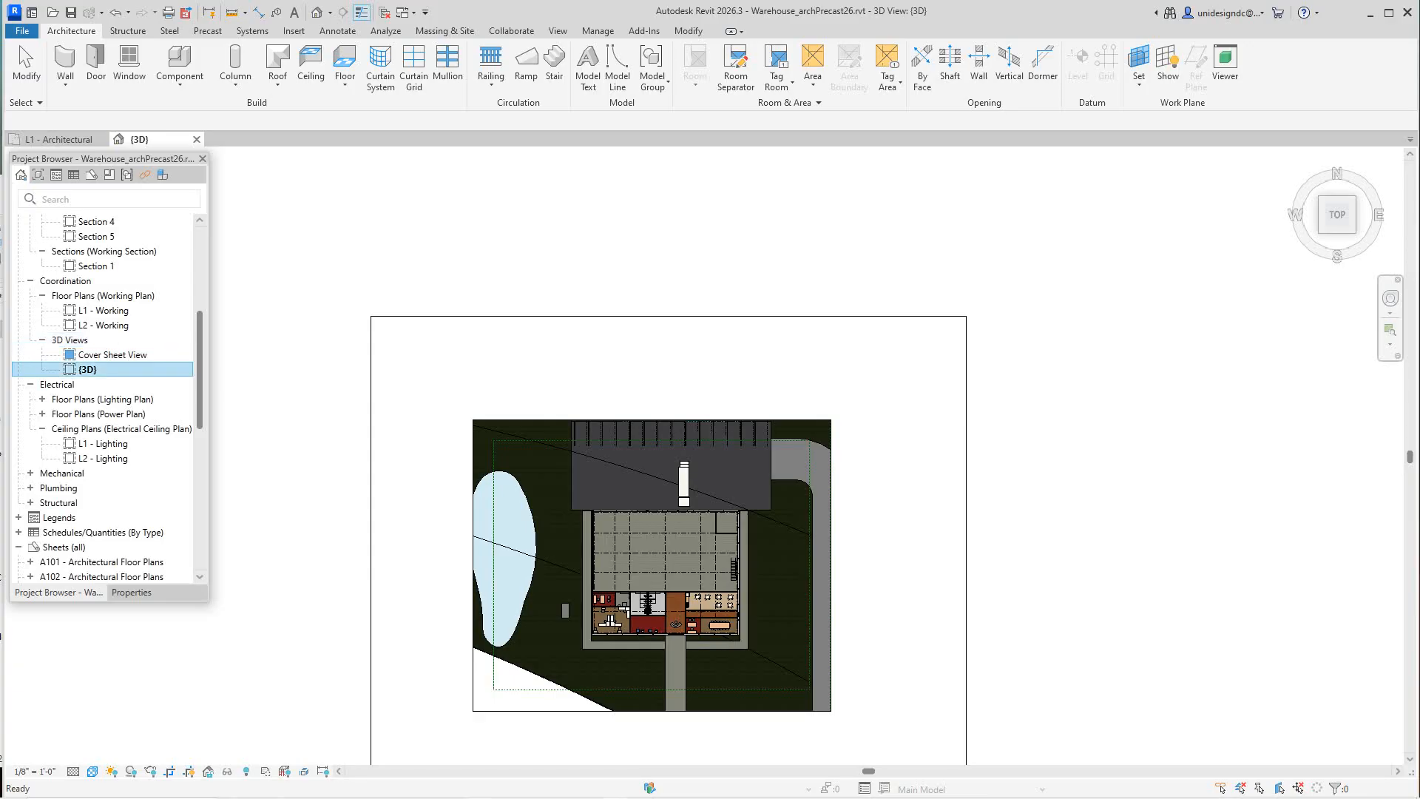
pyautogui.rightClick(103, 370)
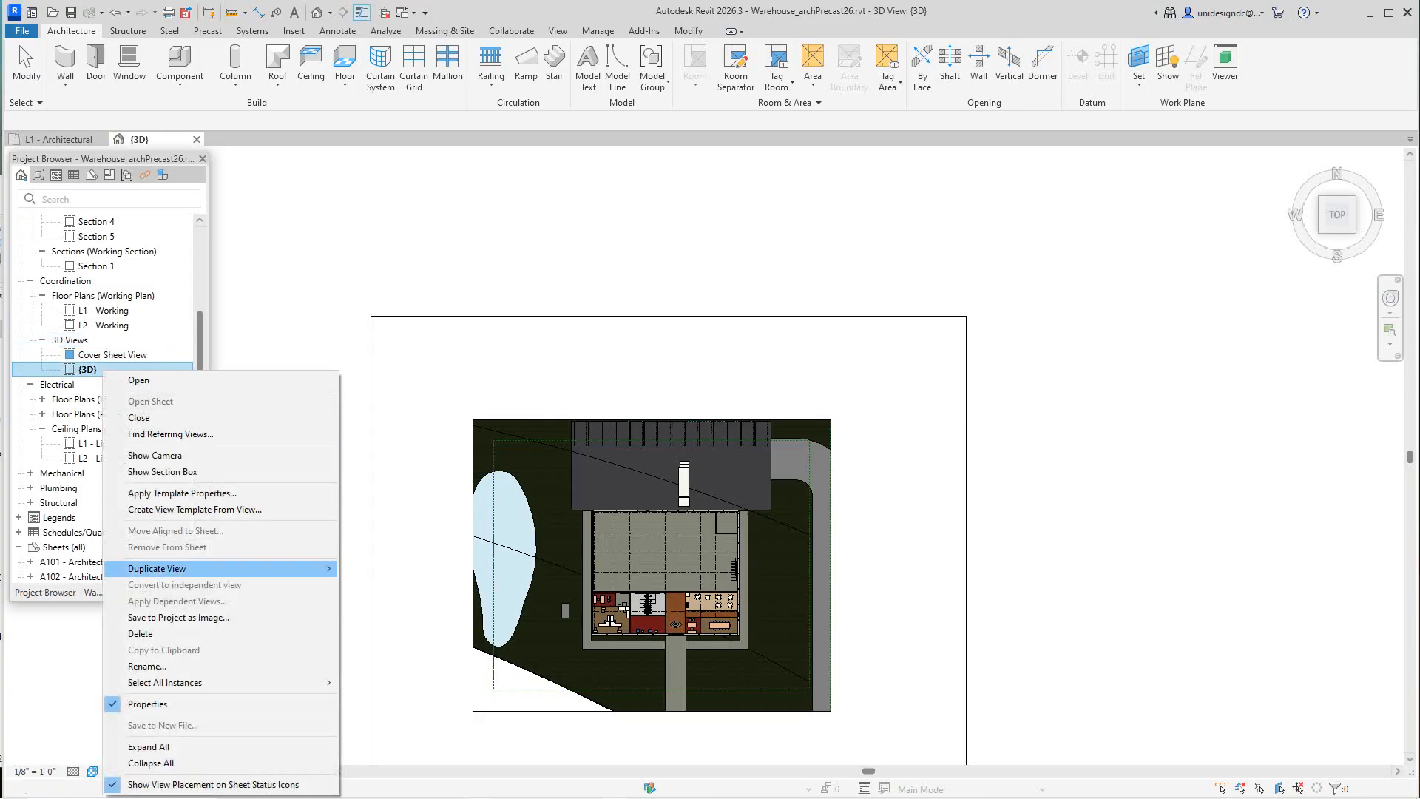
pyautogui.moveTo(295, 568)
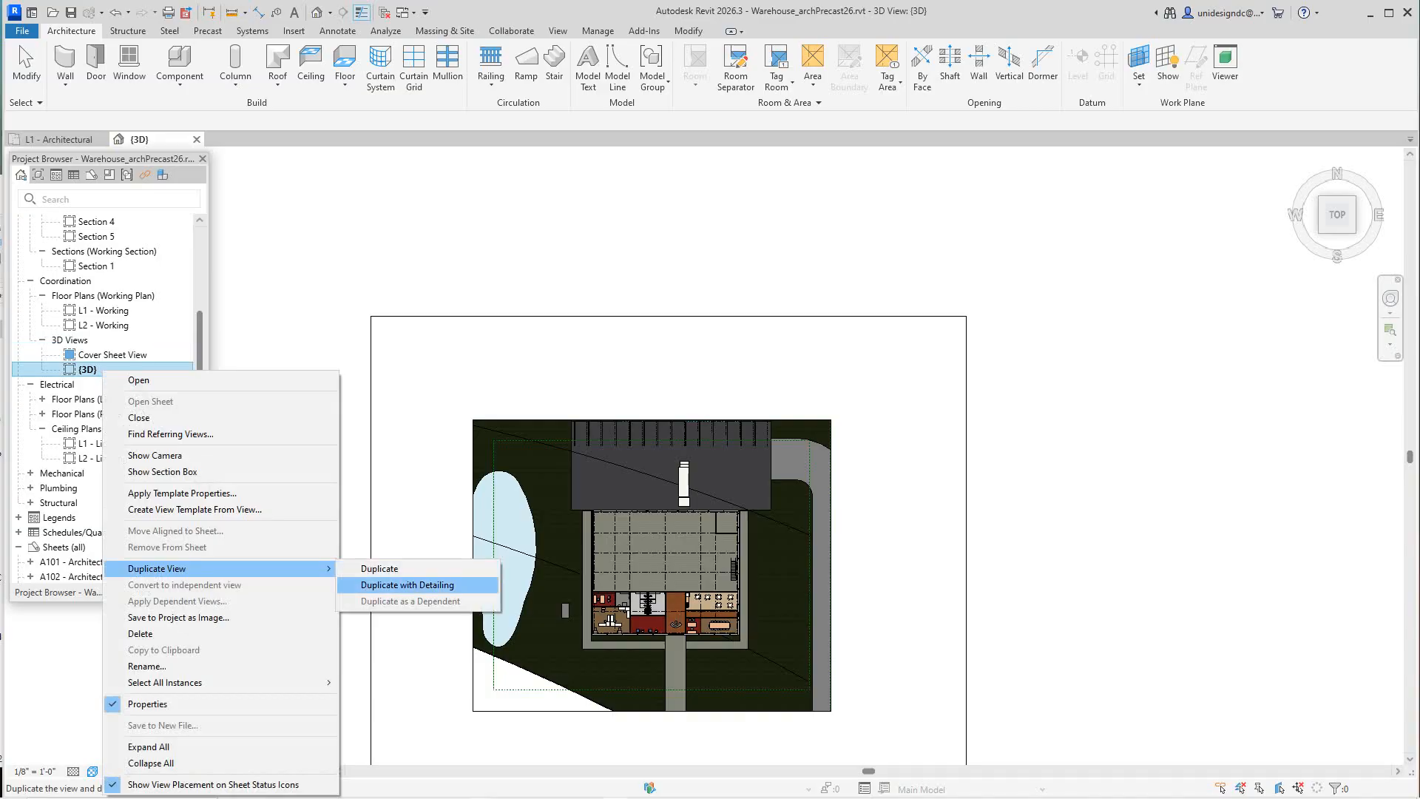
pyautogui.click(379, 569)
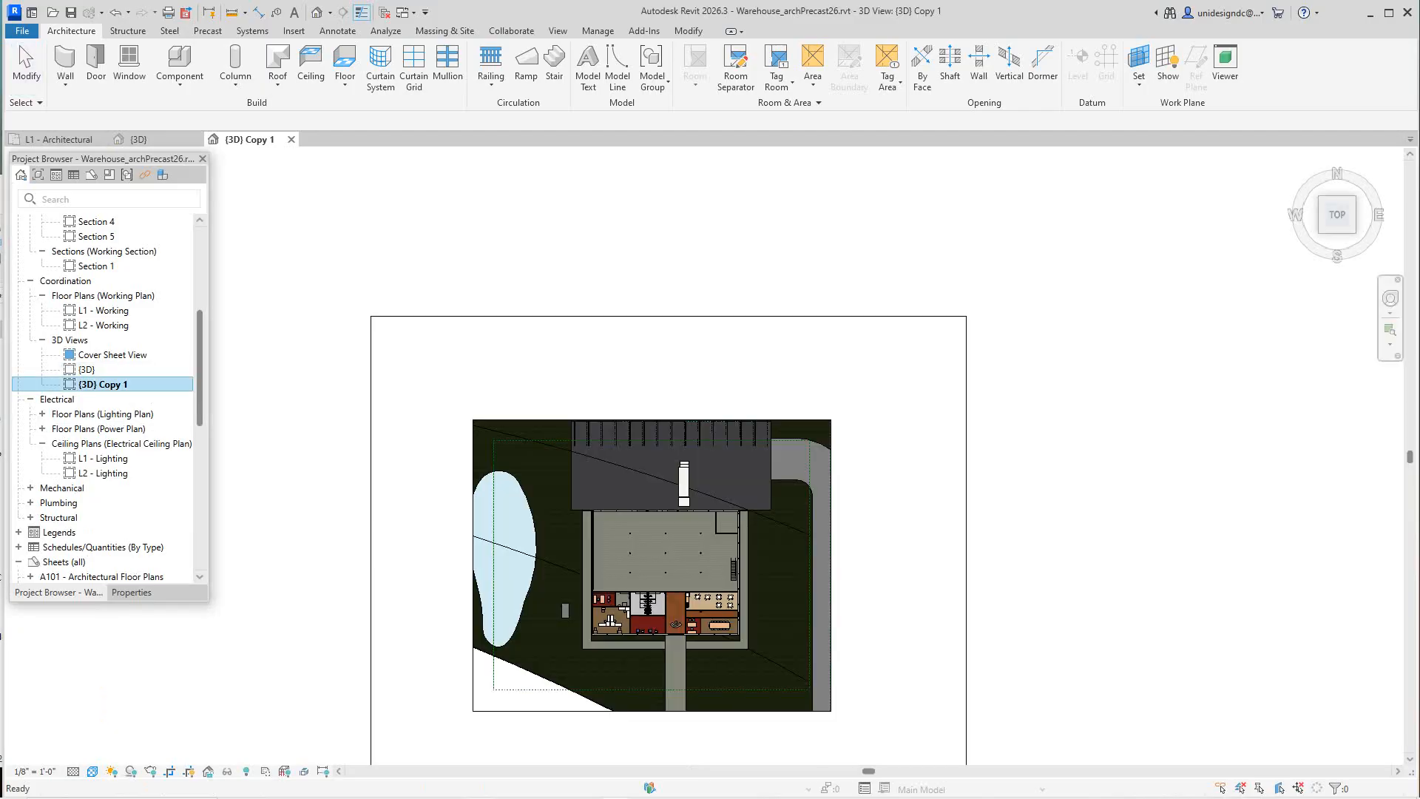
# Rename the duplicated 3D view as 1st floor 3D.
pyautogui.rightClick(116, 377)
pyautogui.moveTo(222, 572)
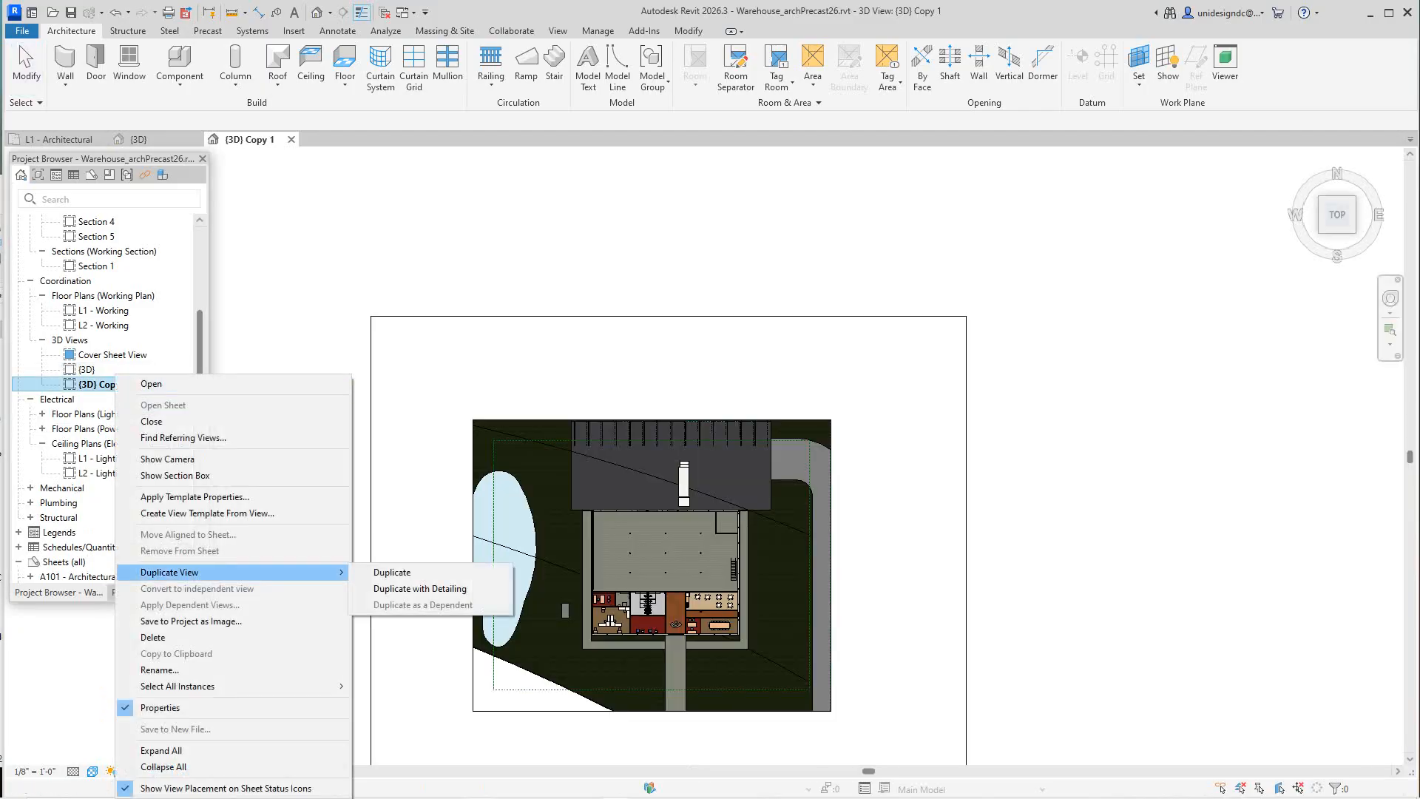
pyautogui.click(160, 670)
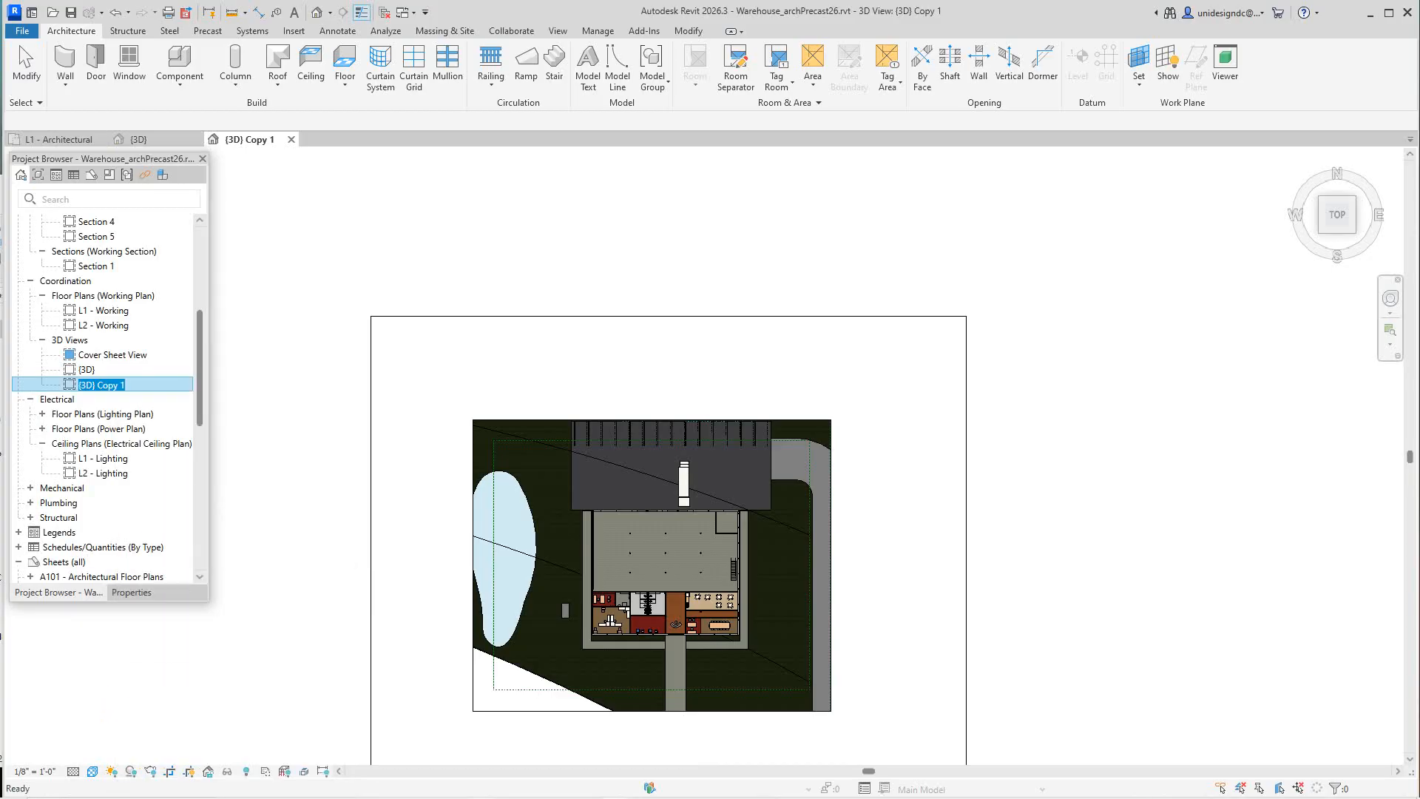
pyautogui.write('1st floor 3D')
pyautogui.press('Return')
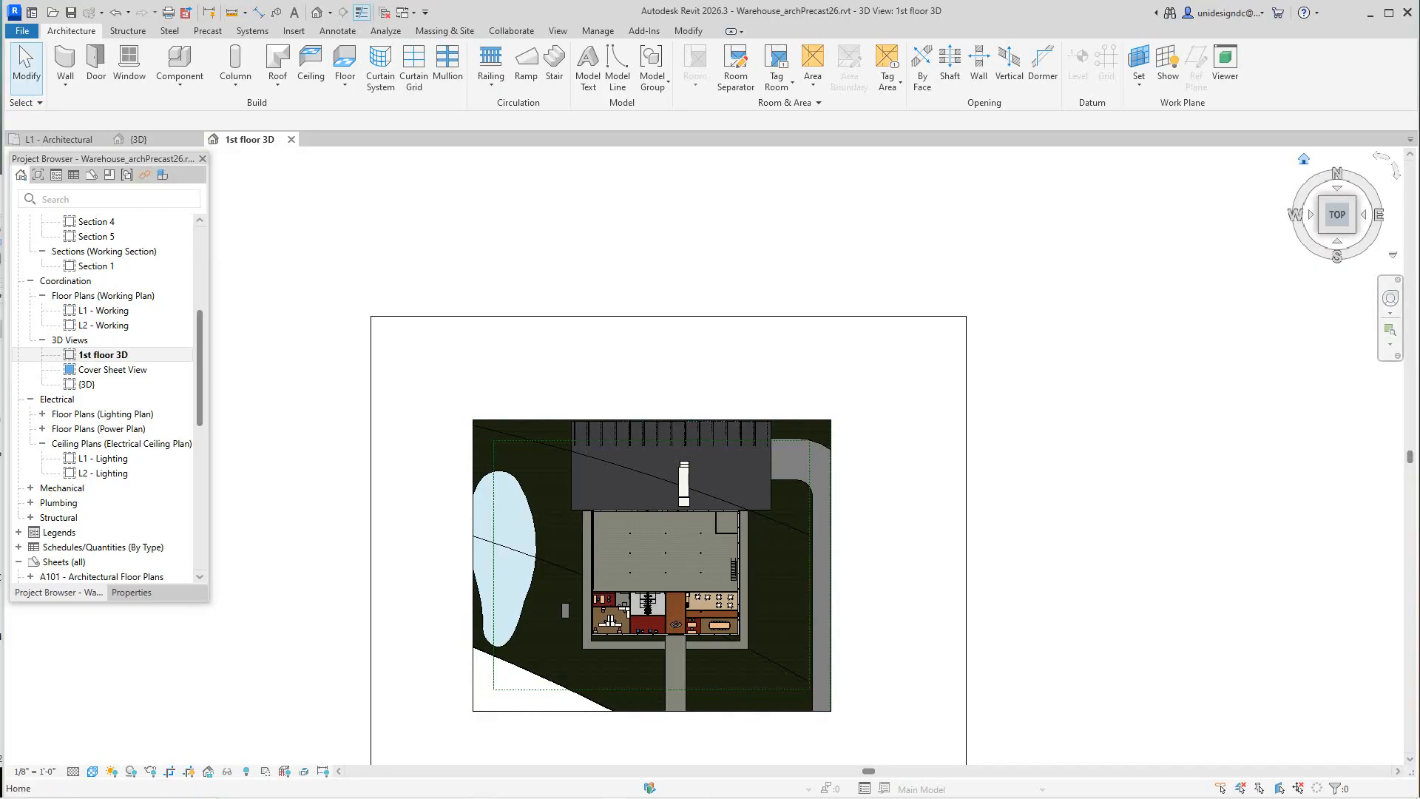
# Return the 1st floor 3D view to its home orientation and examine the wall devices in the offices, reception, bathrooms and corridor.
pyautogui.keyDown('shift'); pyautogui.moveTo(814, 444); pyautogui.dragTo(809, 447, button='middle'); pyautogui.keyUp('shift')
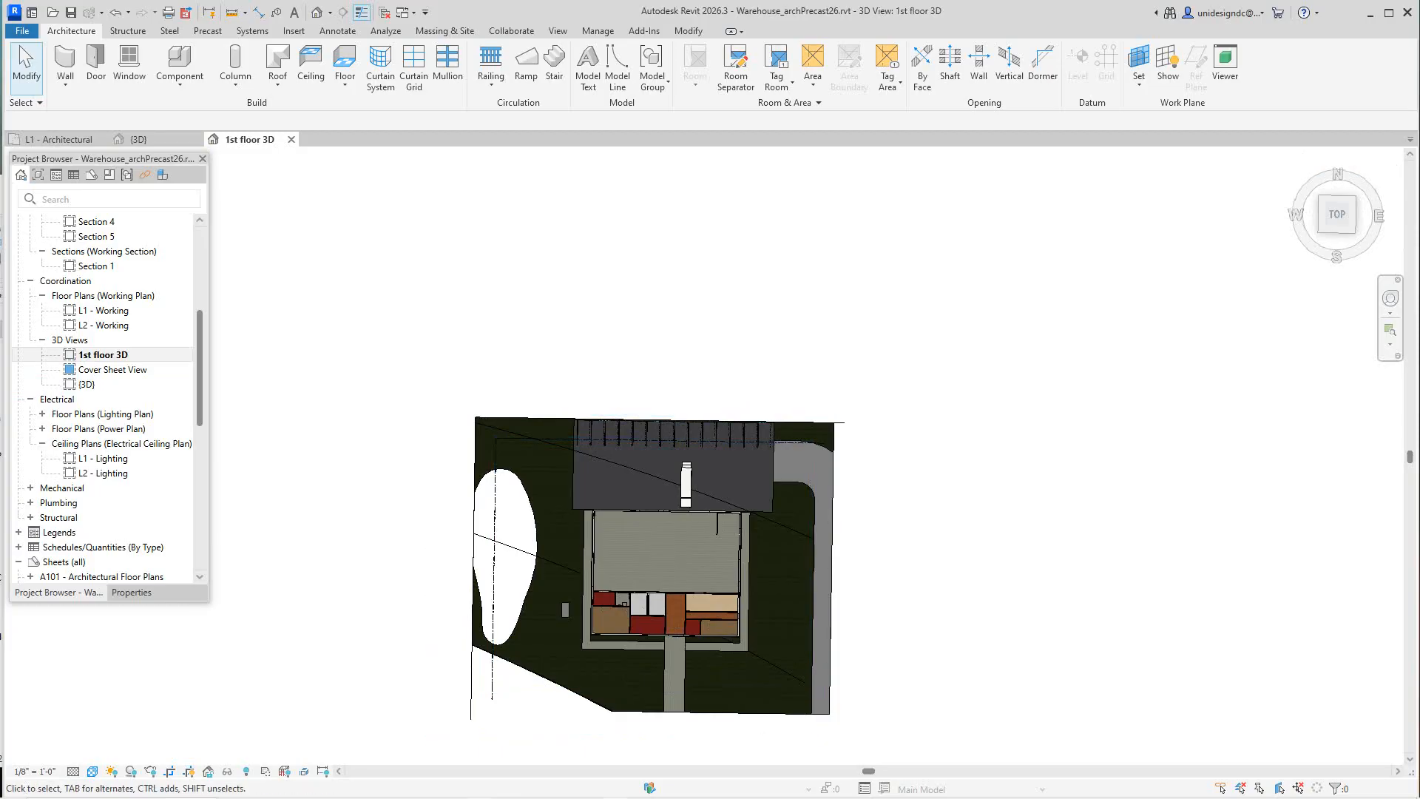
pyautogui.click(1301, 159)
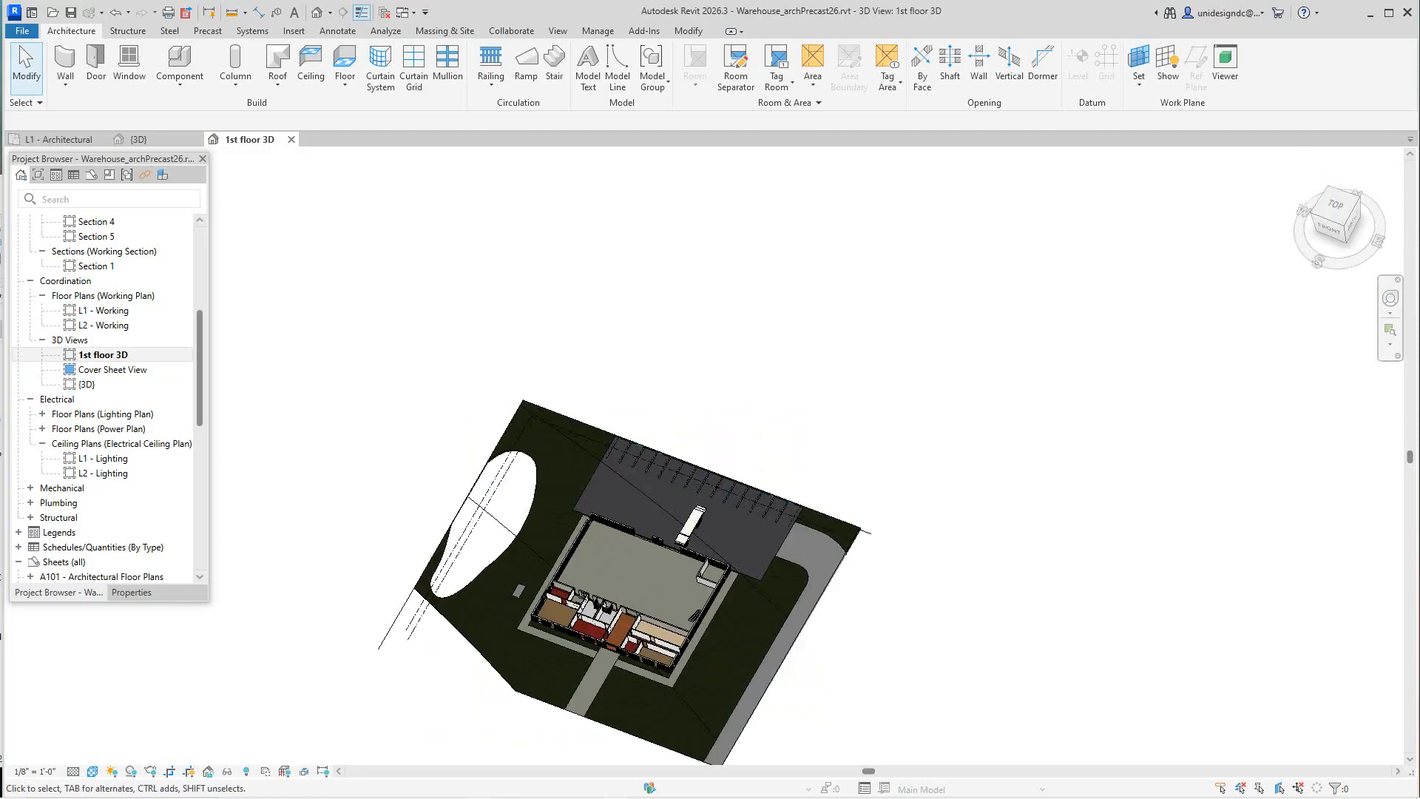
pyautogui.scroll(10, 625, 500)
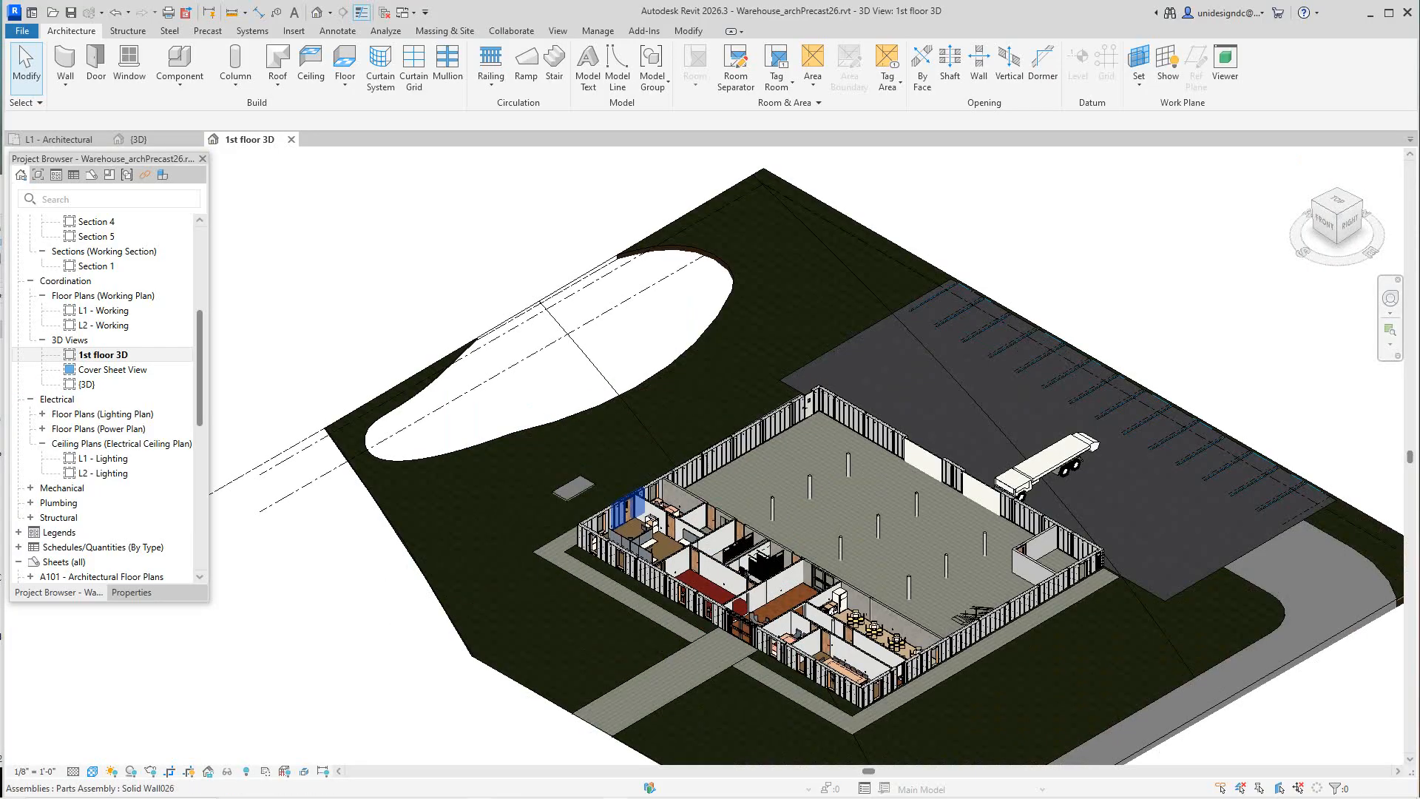
pyautogui.scroll(6, 712, 562)
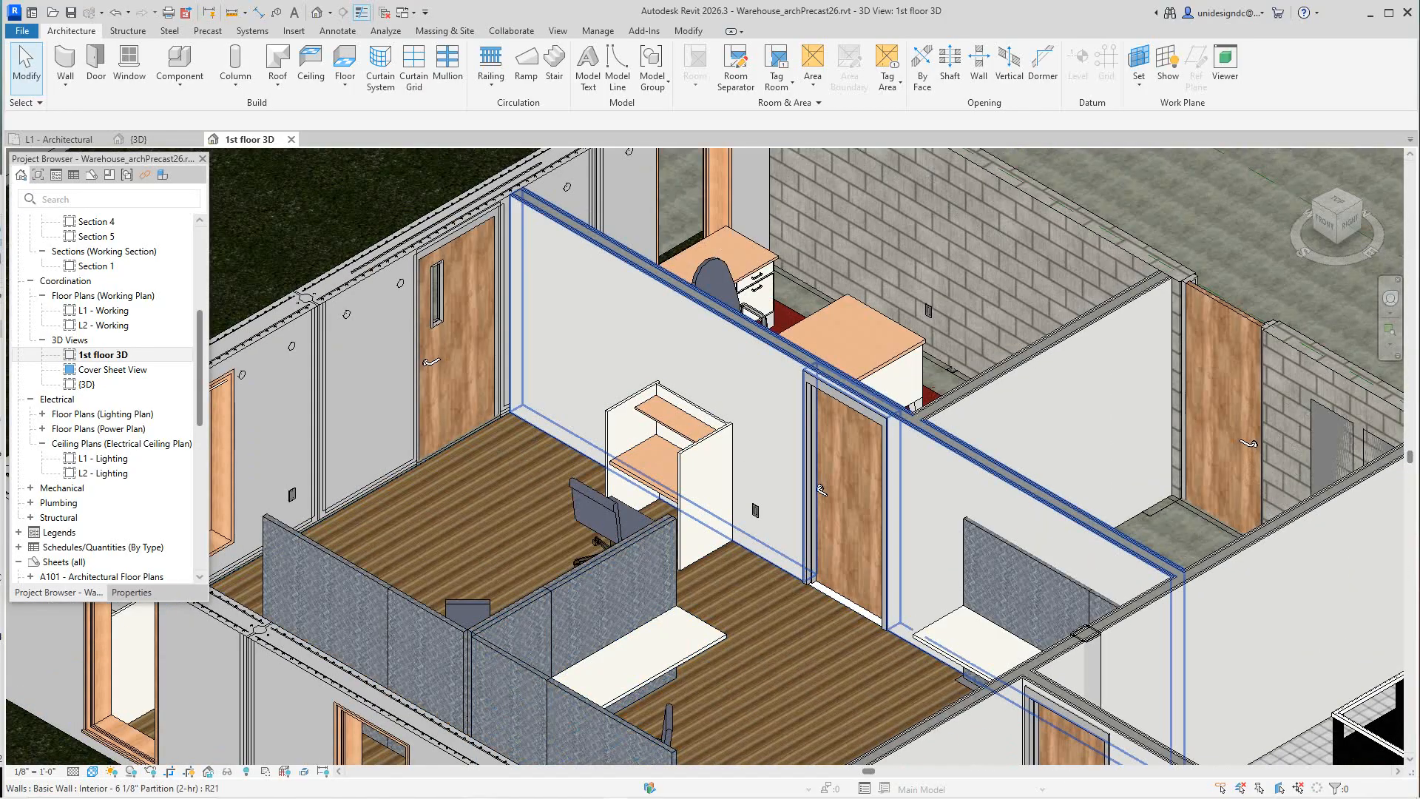
pyautogui.middleClick(712, 562)
pyautogui.moveTo(713, 562); pyautogui.dragTo(733, 554, button='middle')
pyautogui.moveTo(1006, 636); pyautogui.dragTo(575, 293, button='middle')
pyautogui.scroll(-1, 885, 448)
pyautogui.scroll(-1, 784, 420)
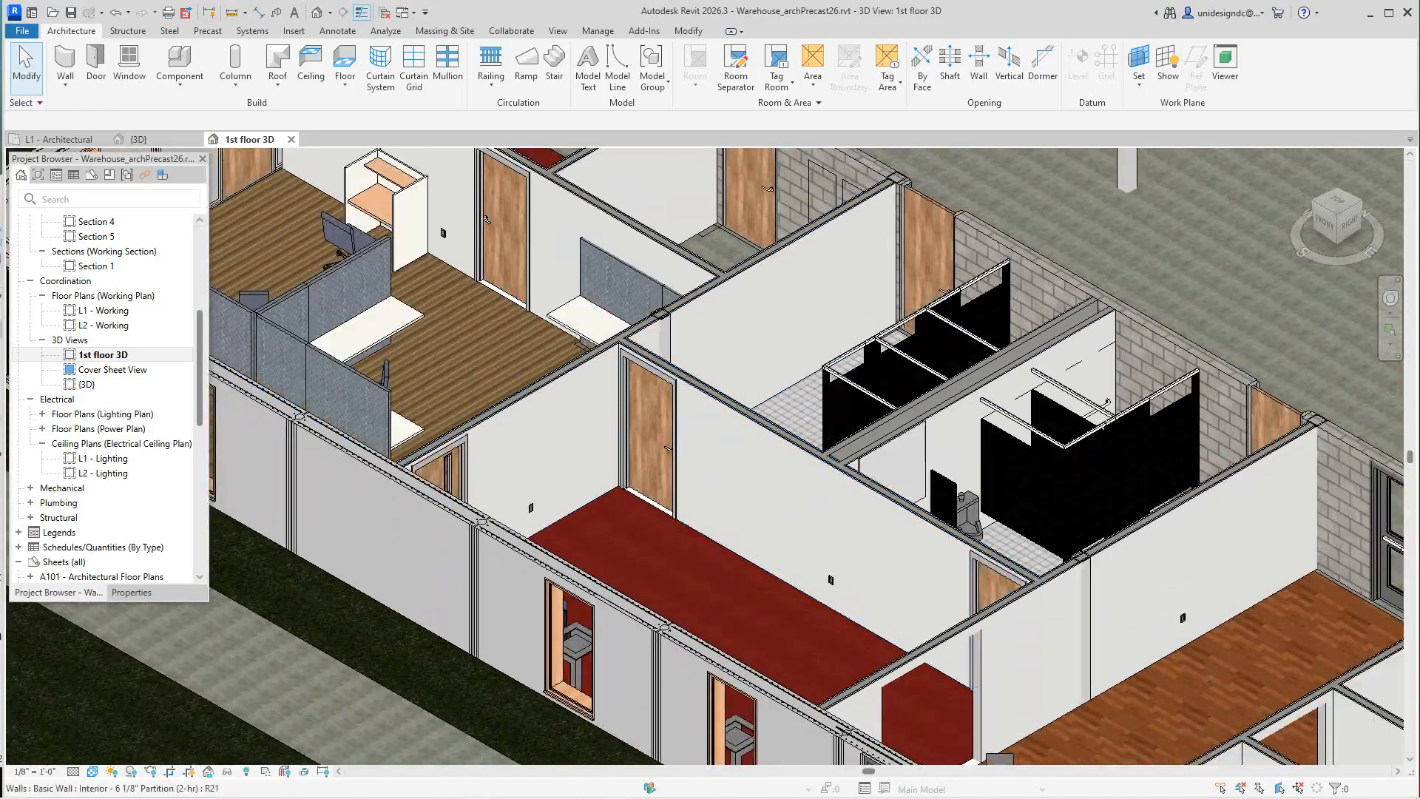
pyautogui.moveTo(784, 420); pyautogui.dragTo(668, 342, button='middle')
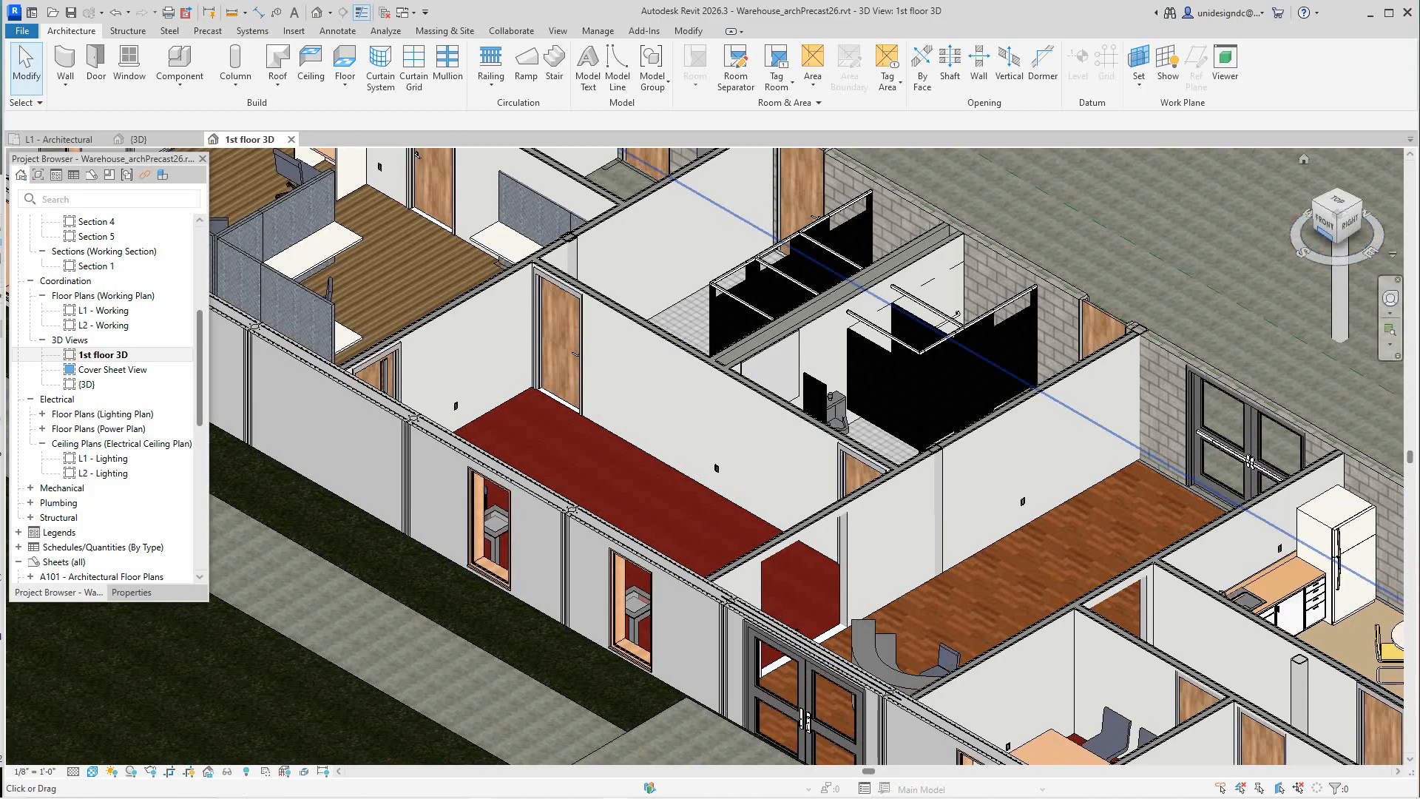
pyautogui.moveTo(1324, 222)
pyautogui.mouseDown()
pyautogui.moveTo(1341, 224)
pyautogui.moveTo(1325, 222)
pyautogui.mouseUp()
pyautogui.scroll(-1, 692, 456)
pyautogui.moveTo(693, 456); pyautogui.dragTo(745, 539, button='middle')
pyautogui.scroll(-2, 636, 480)
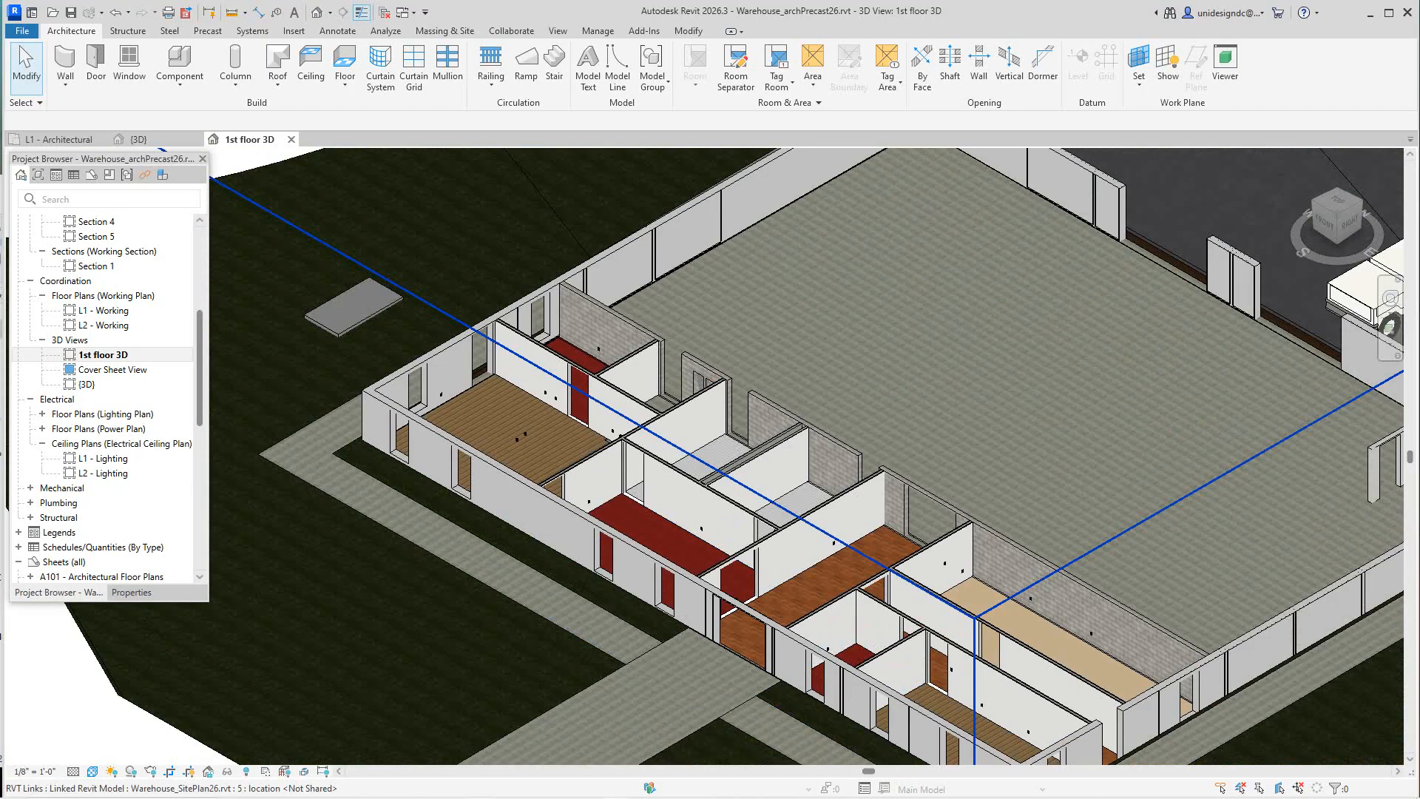
# Open the L1 - Architectural floor plan and examine the utility room, bathrooms, offices and corridors.
pyautogui.scroll(-2, 104, 466)
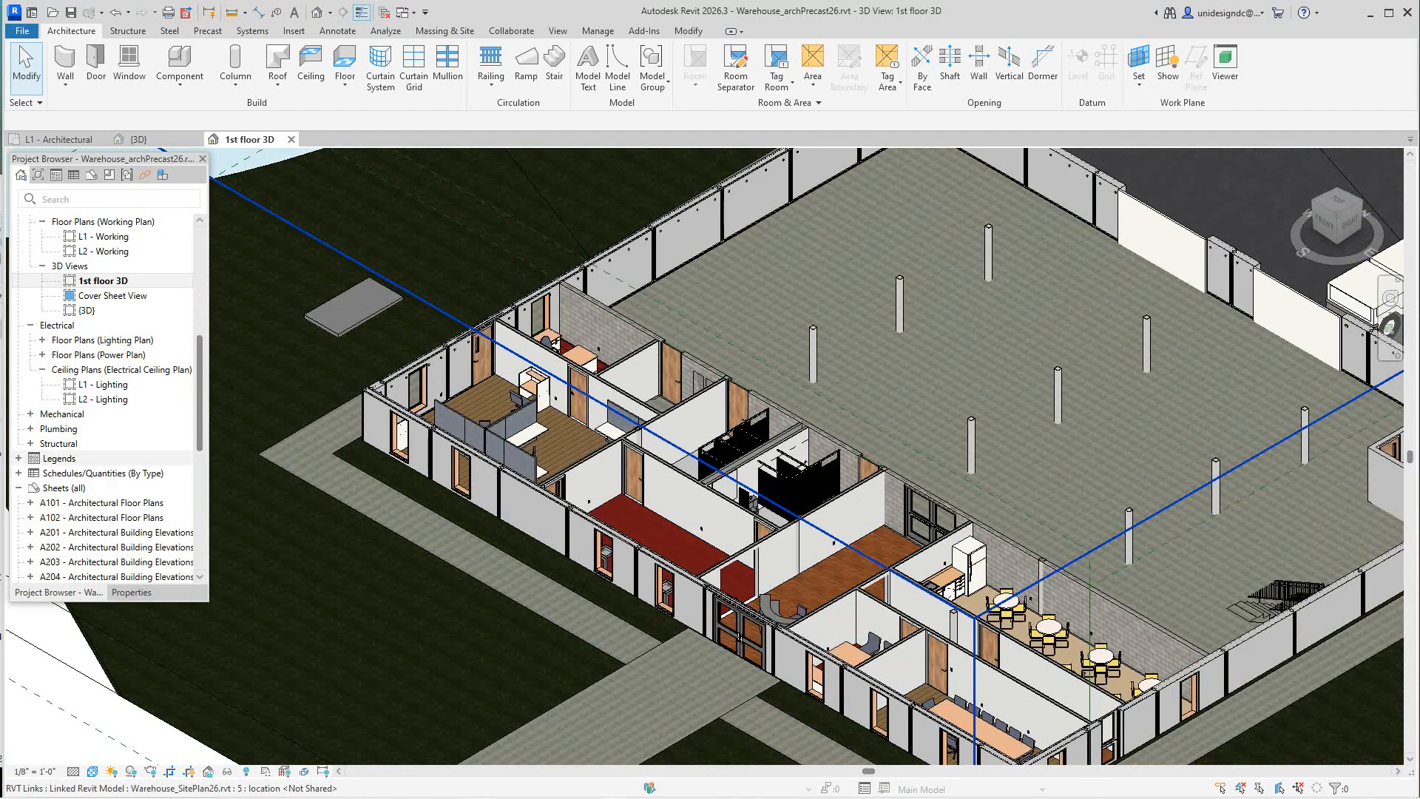
pyautogui.scroll(2, 103, 488)
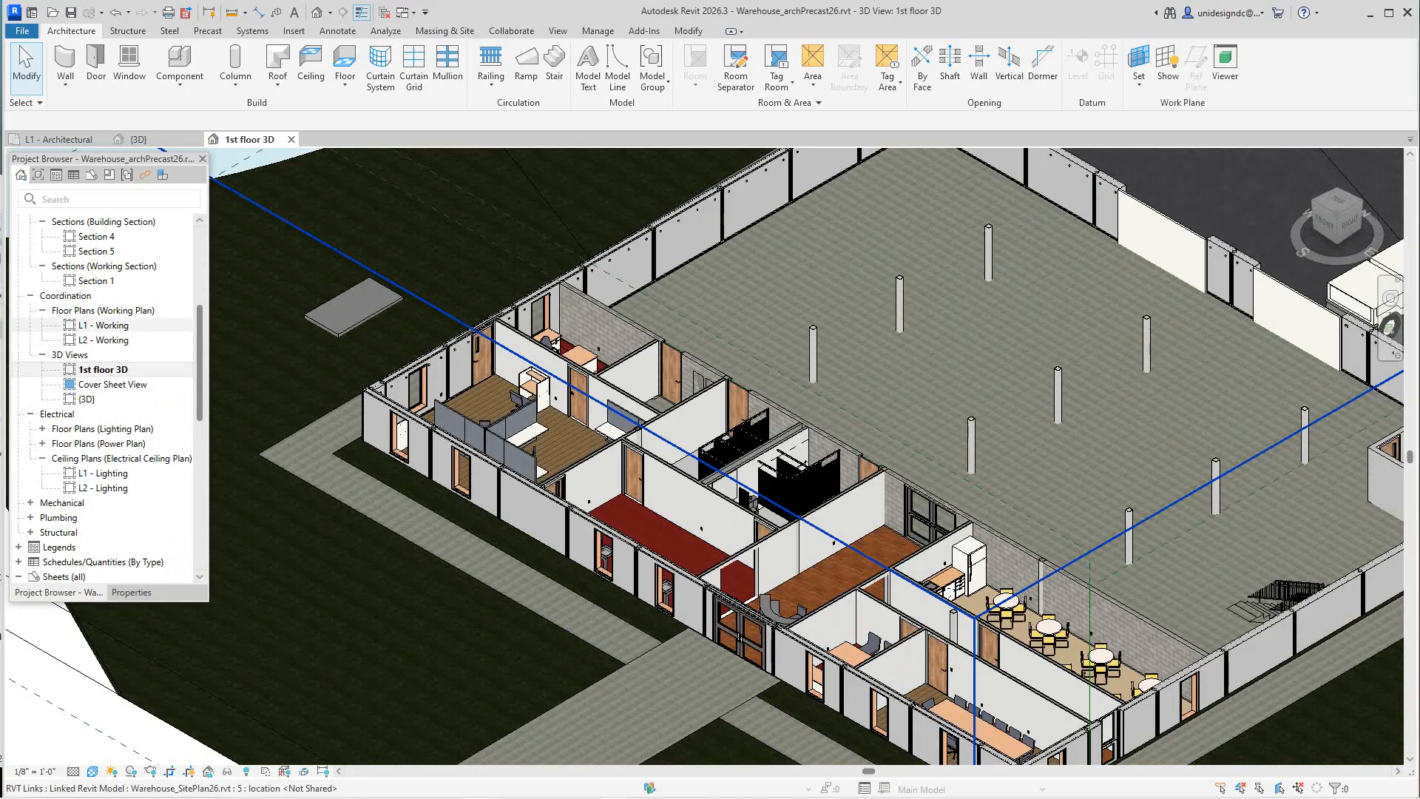
pyautogui.scroll(5, 103, 325)
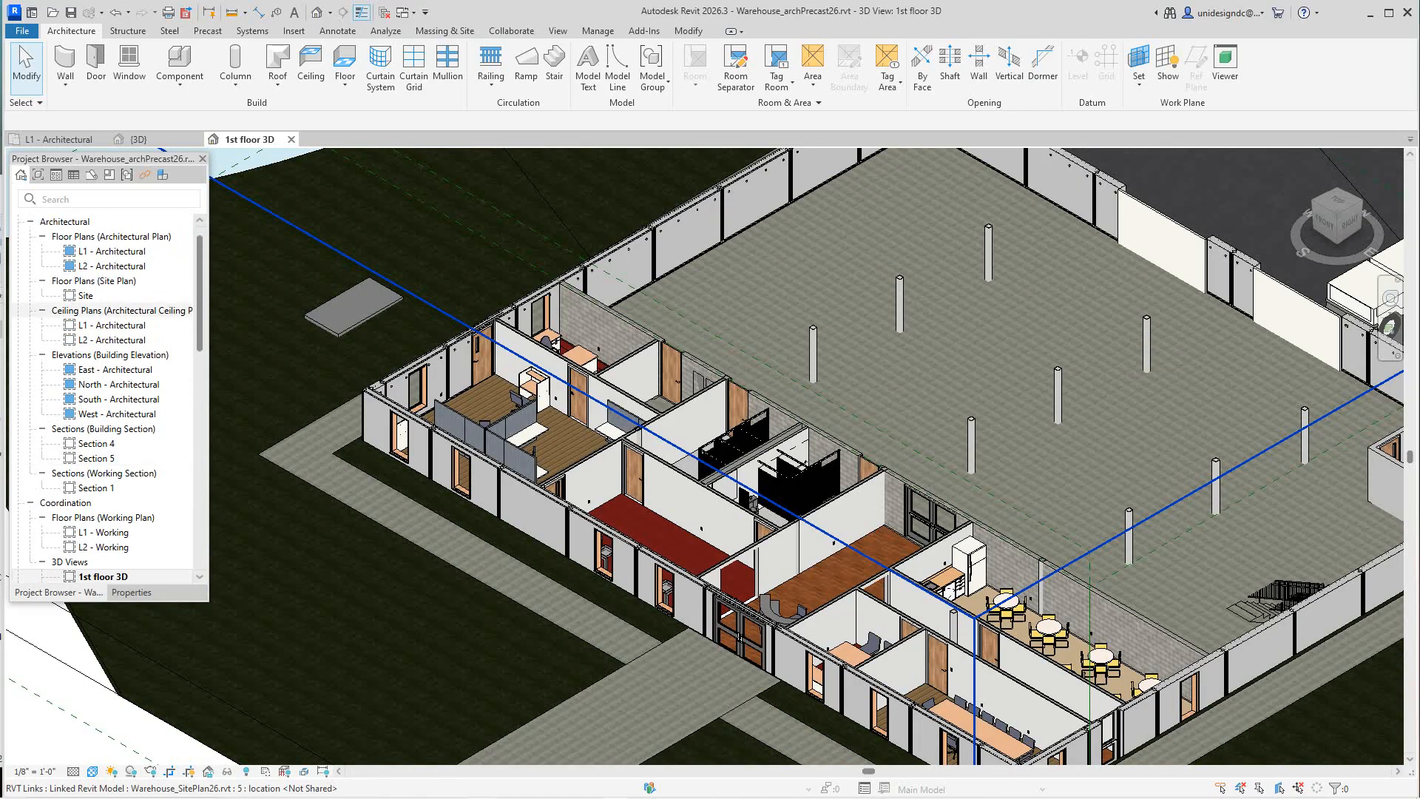
pyautogui.doubleClick(103, 252)
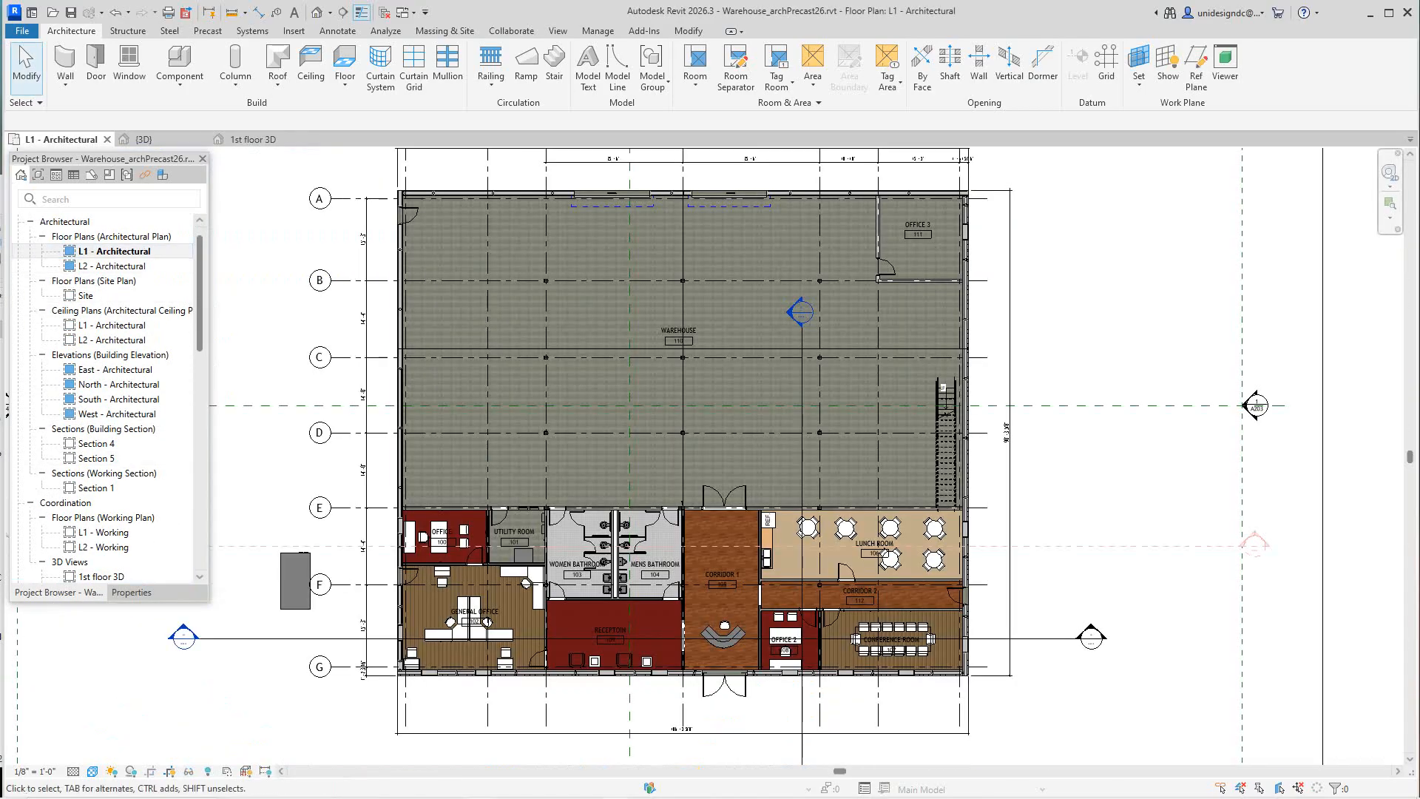
pyautogui.scroll(8, 498, 538)
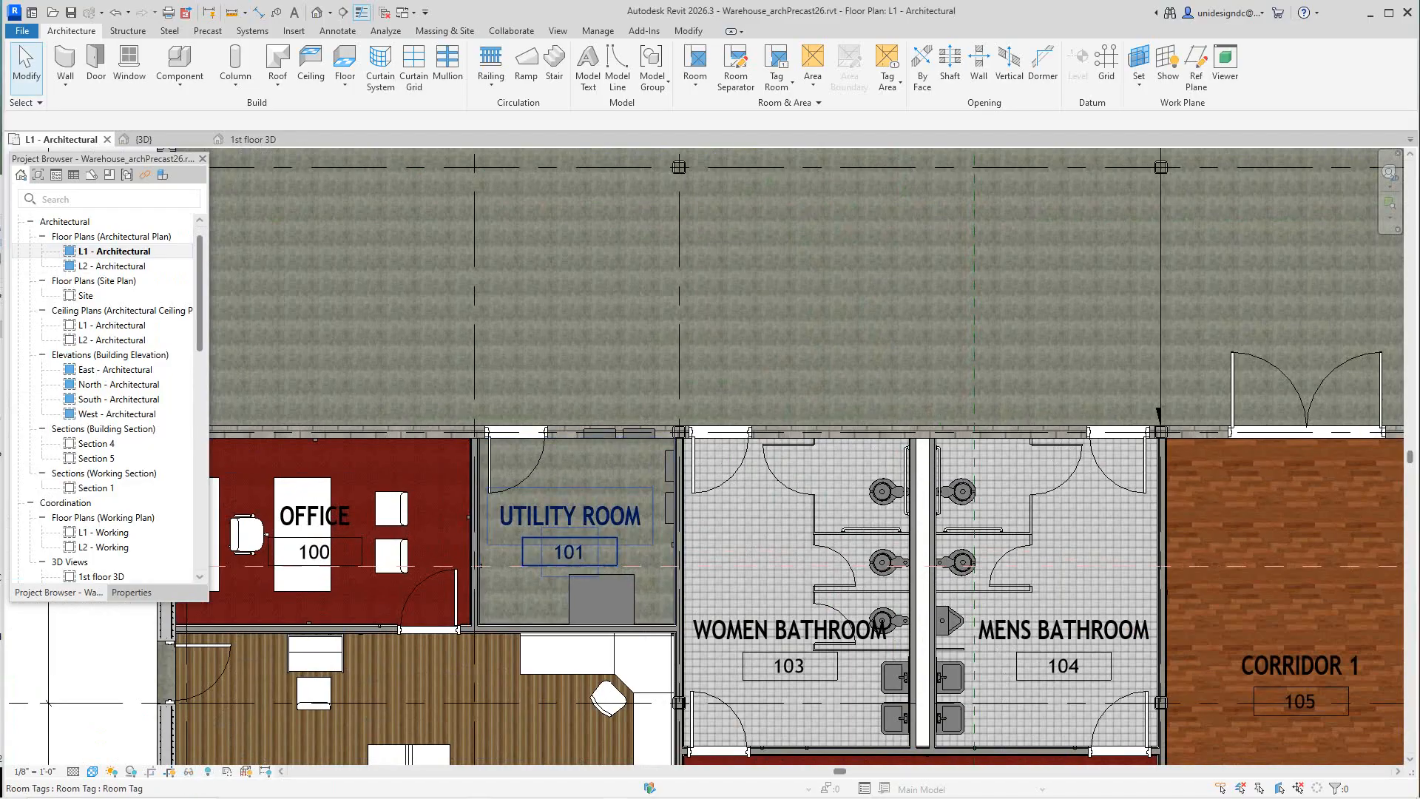
pyautogui.scroll(-5, 563, 518)
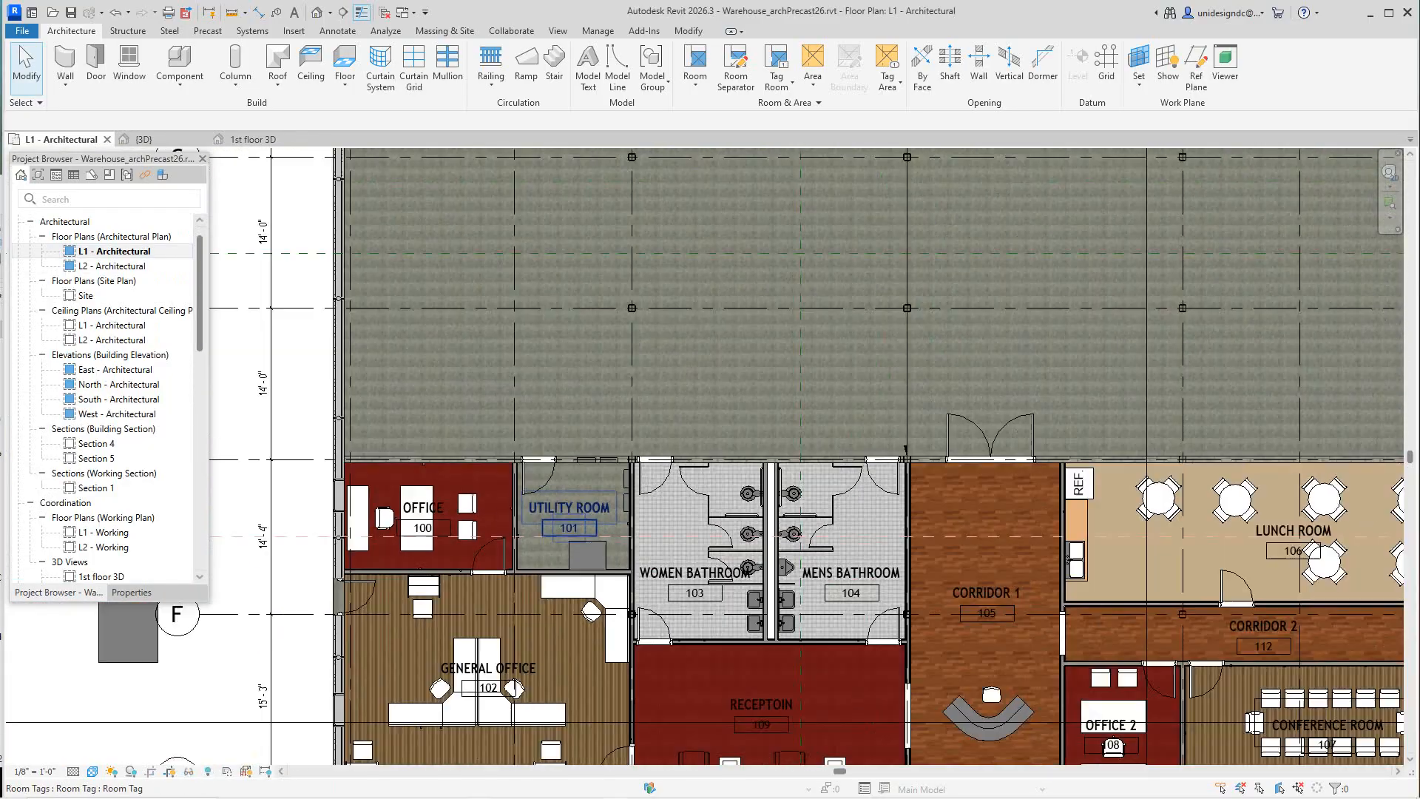
pyautogui.scroll(-3, 642, 446)
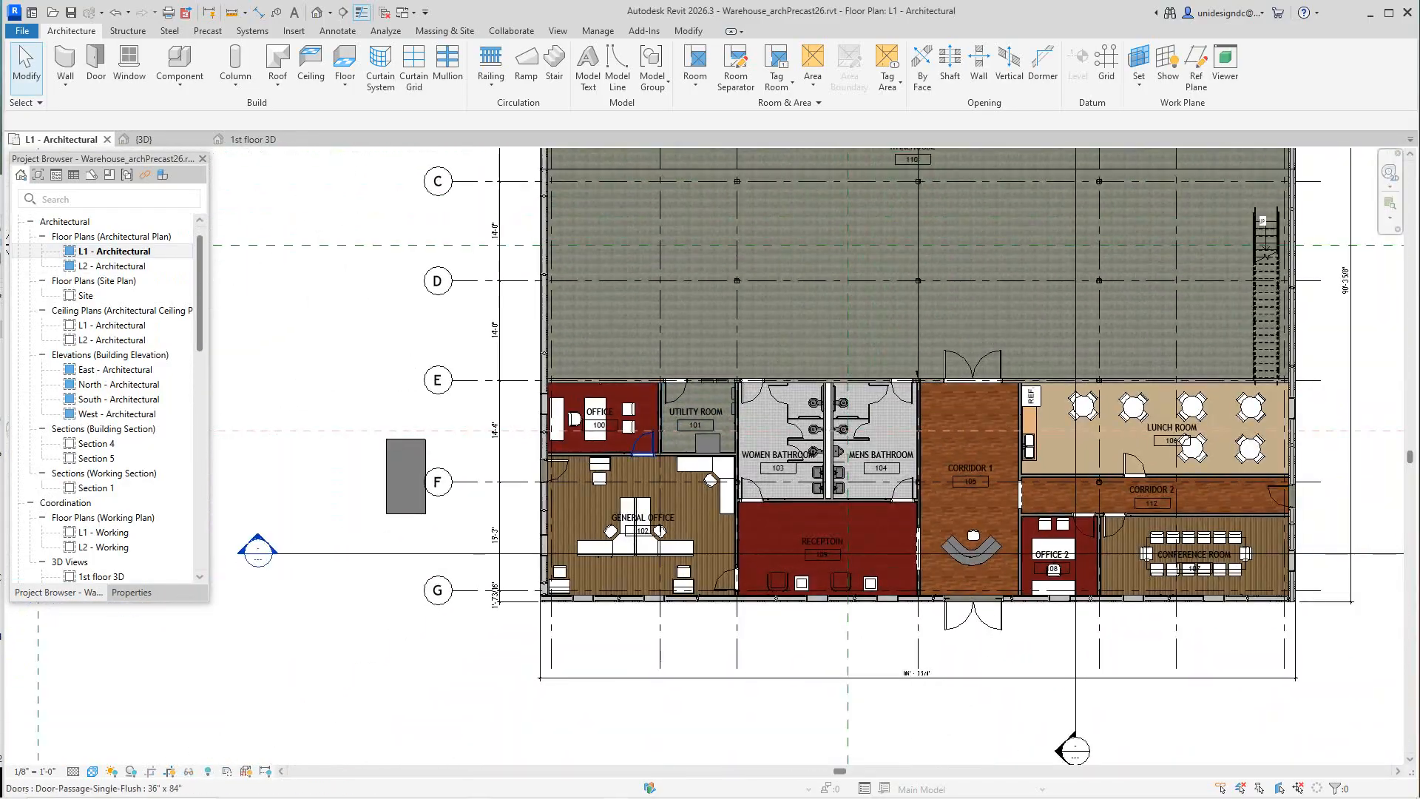
# Open the L1 - Lighting floor plan from the Electrical discipline's lighting plans.
pyautogui.scroll(-4, 108, 399)
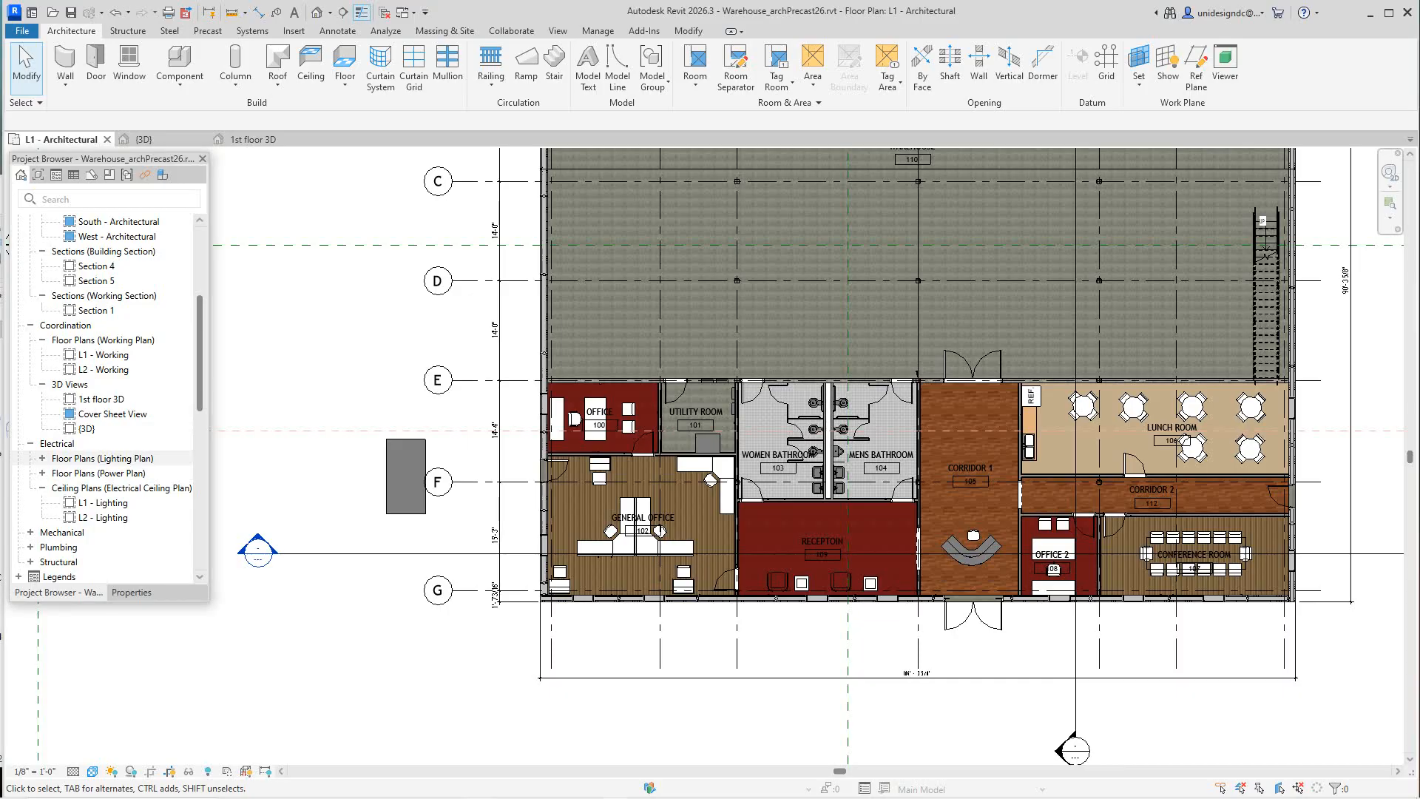
pyautogui.click(42, 458)
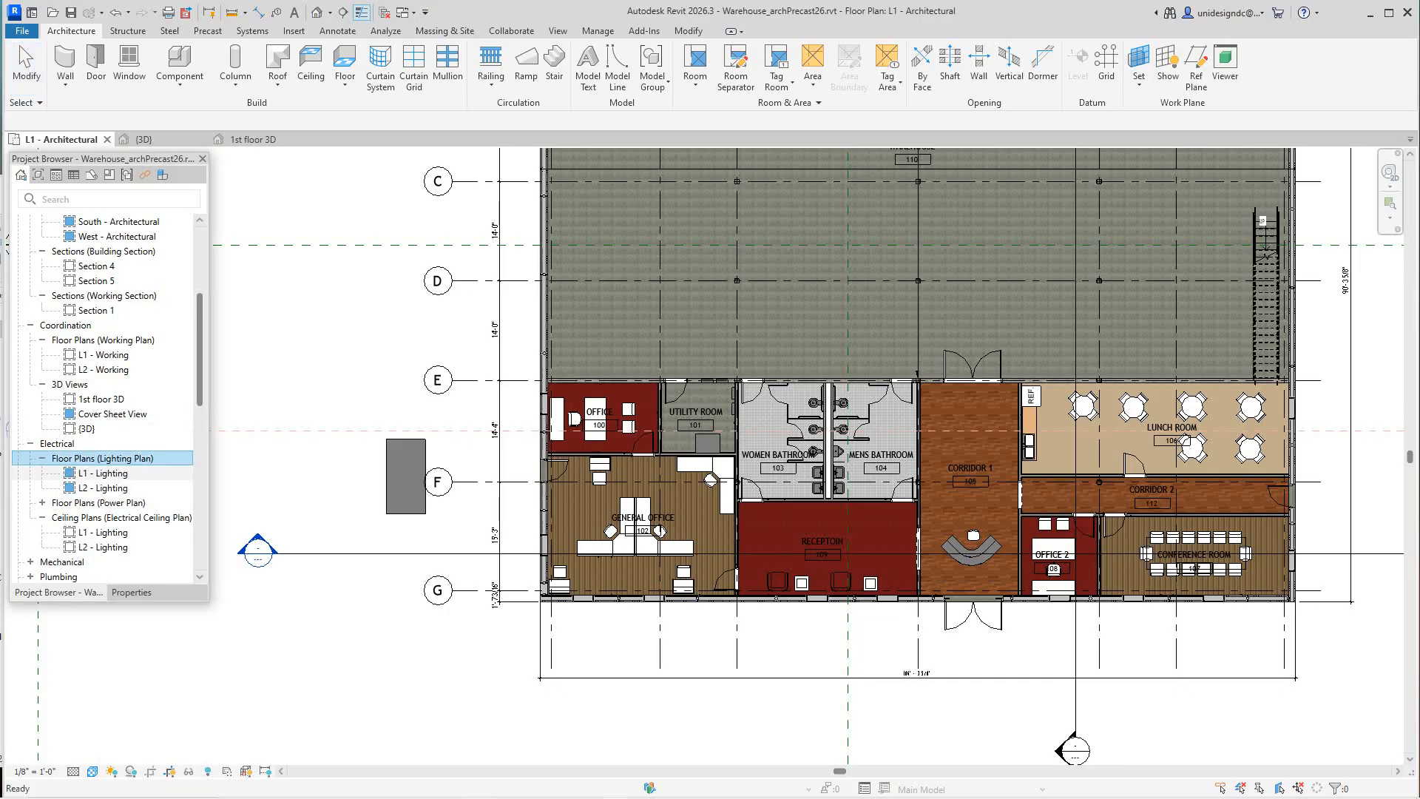
pyautogui.doubleClick(103, 473)
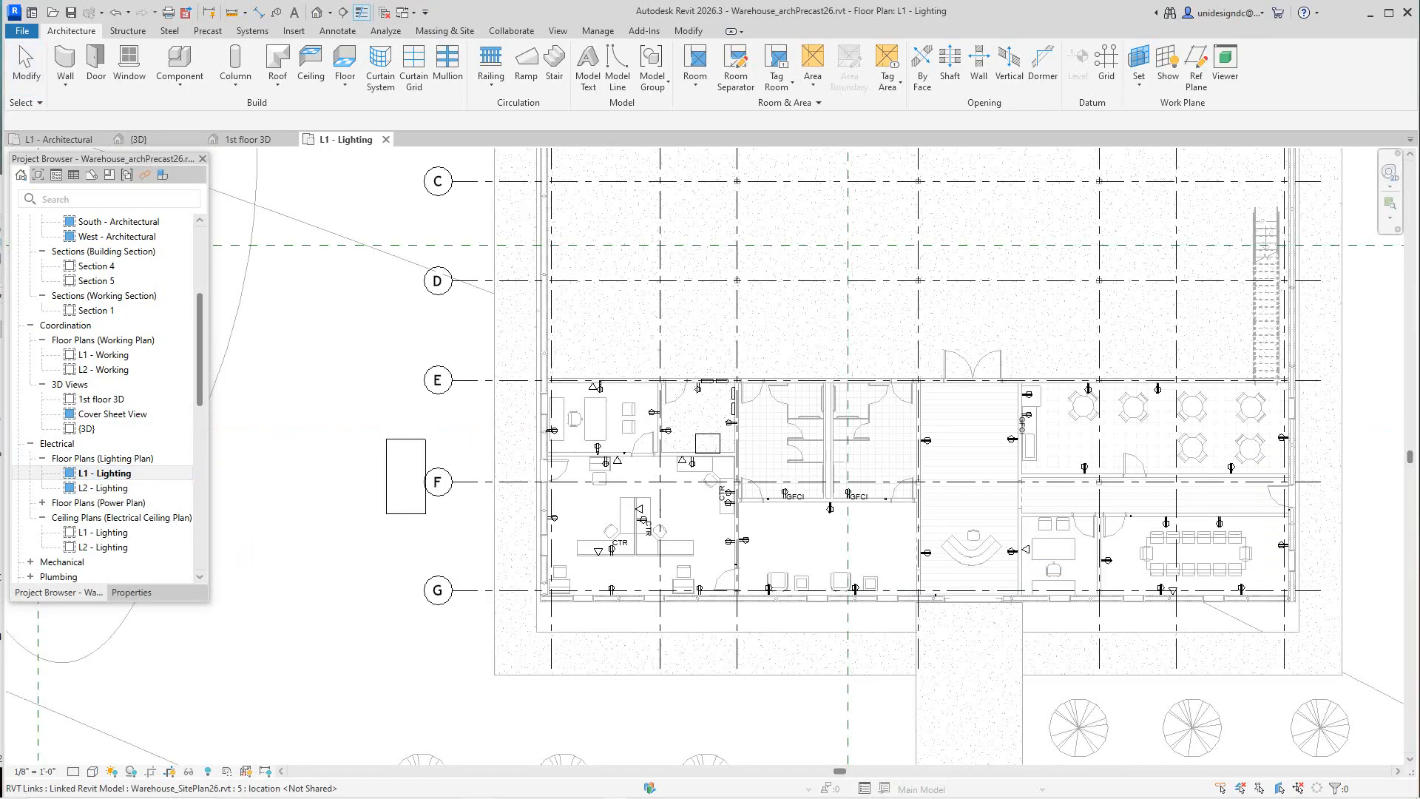
# Examine the electrical devices in the L1 - Lighting plan's offices, bathrooms, reception and break room, then fit the whole plan in view.
pyautogui.moveTo(709, 444); pyautogui.dragTo(655, 476, button='middle')
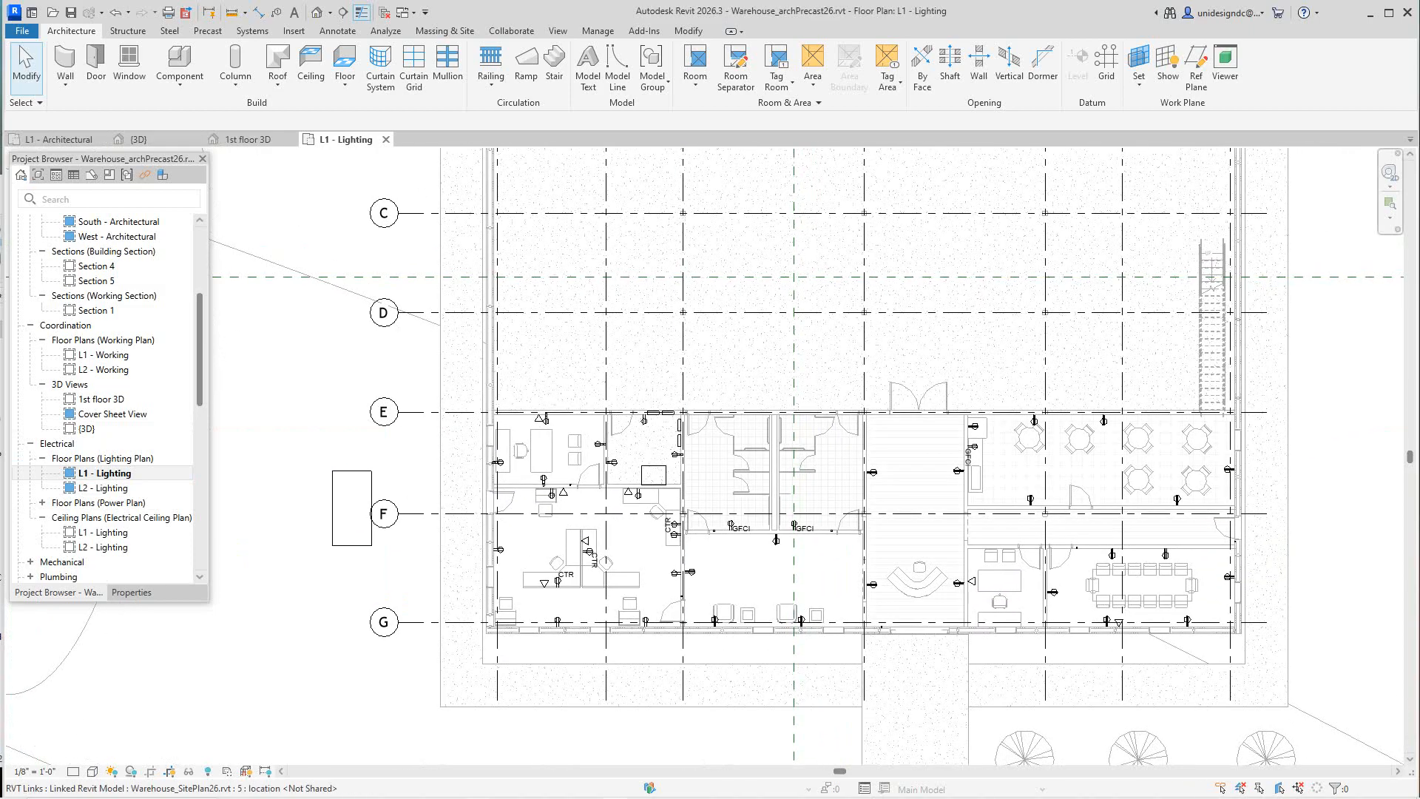
pyautogui.scroll(3, 554, 405)
pyautogui.moveTo(554, 415); pyautogui.dragTo(475, 380, button='middle')
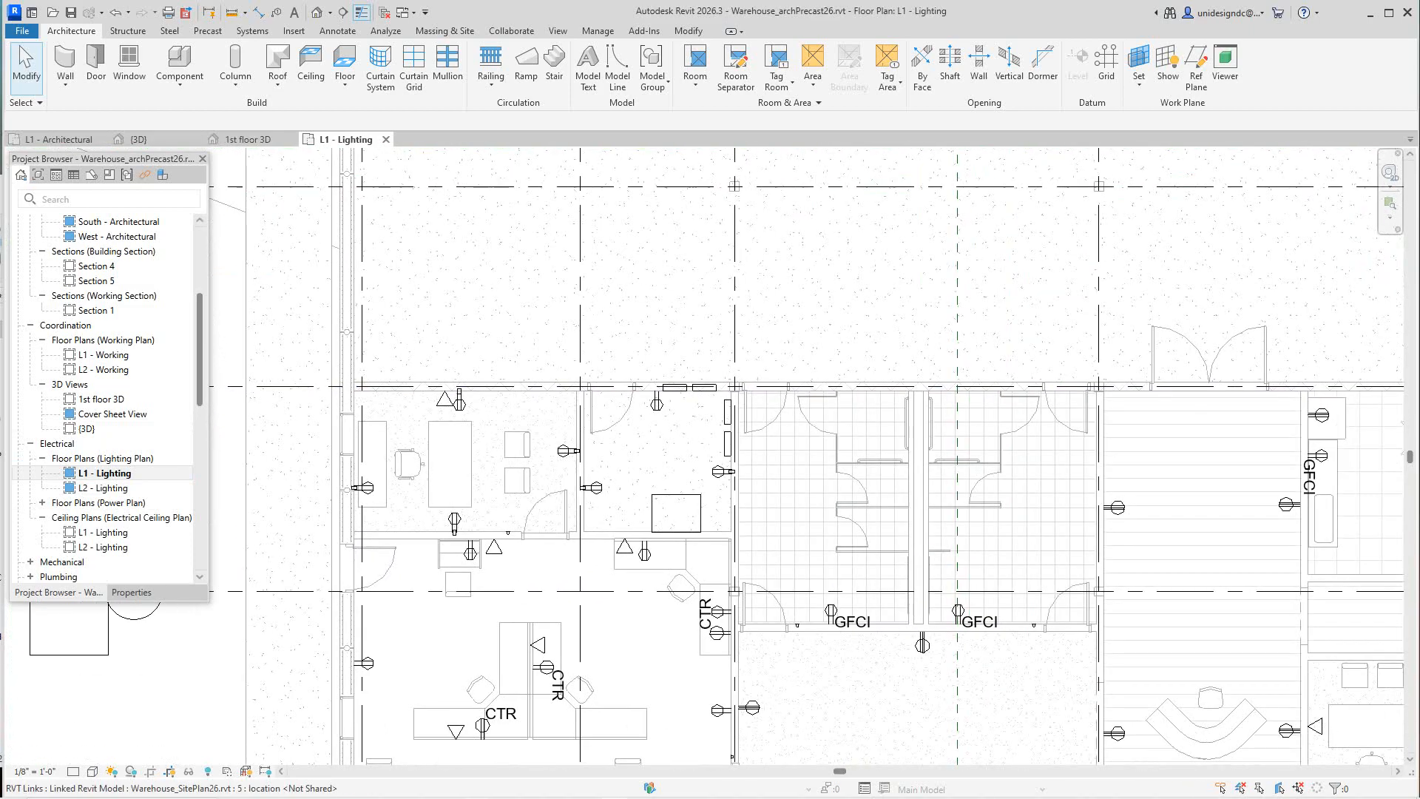
pyautogui.scroll(-5, 806, 456)
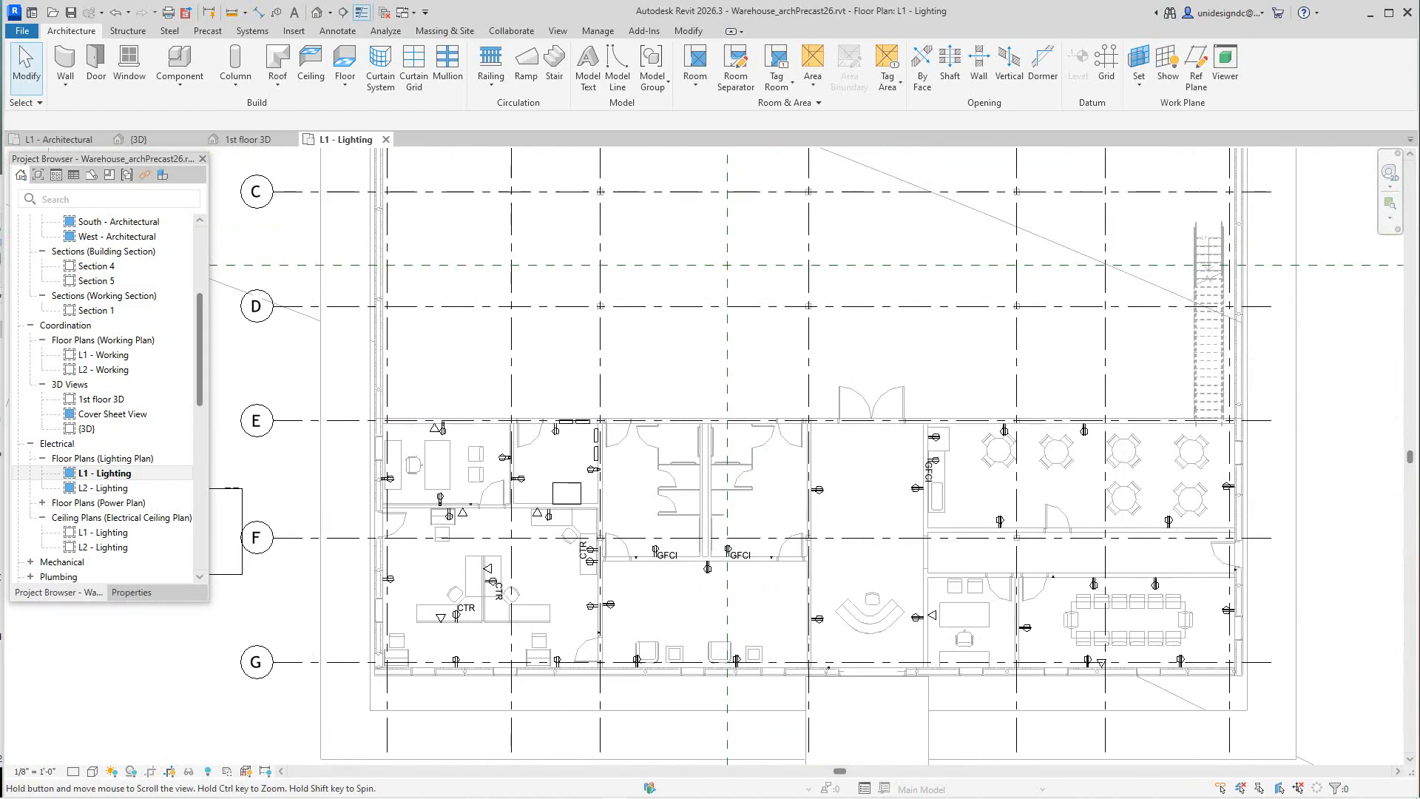
pyautogui.moveTo(807, 456); pyautogui.dragTo(830, 488, button='middle')
pyautogui.scroll(-2, 492, 473)
pyautogui.moveTo(492, 473); pyautogui.dragTo(509, 534, button='middle')
pyautogui.scroll(-1, 498, 553)
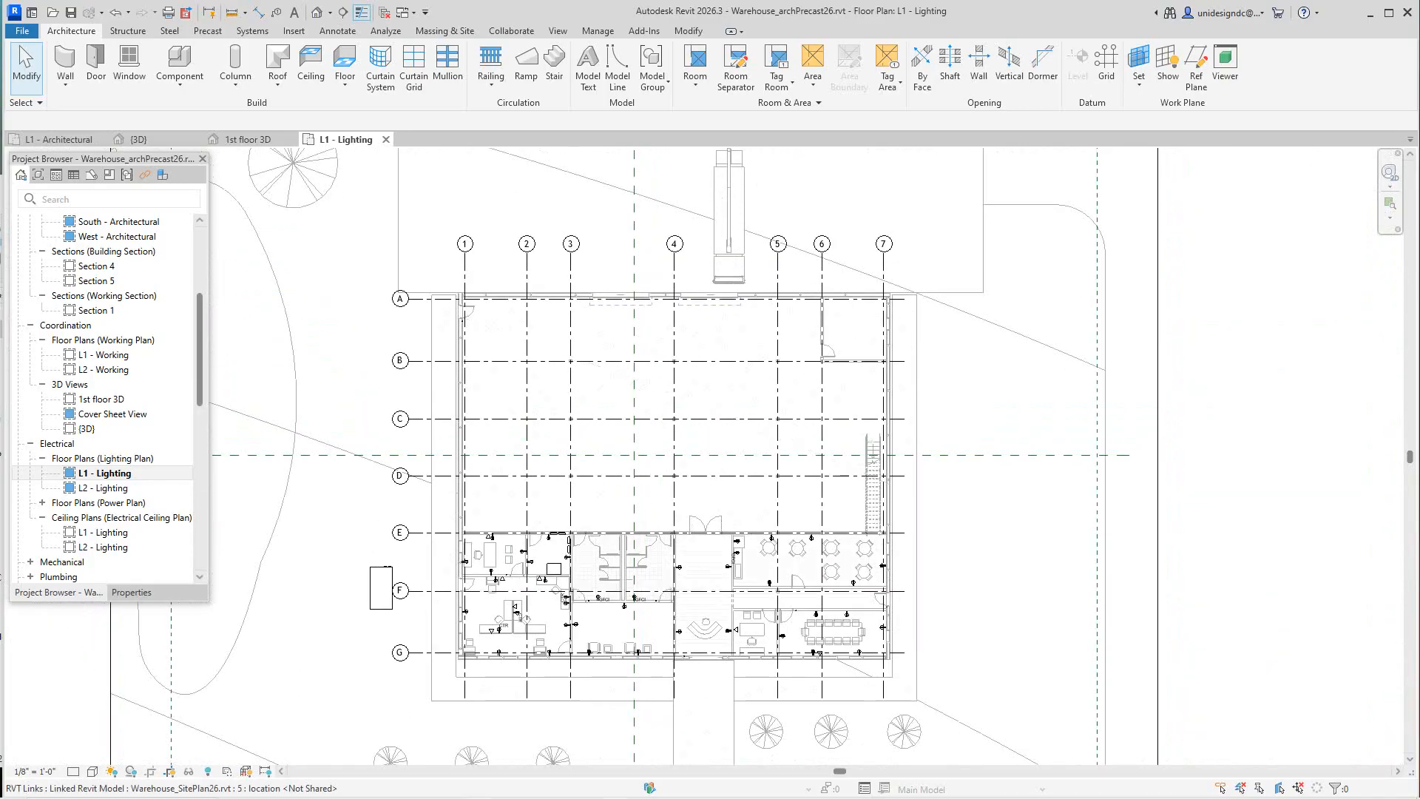
pyautogui.scroll(-2, 501, 569)
pyautogui.press('z')
pyautogui.press('f')
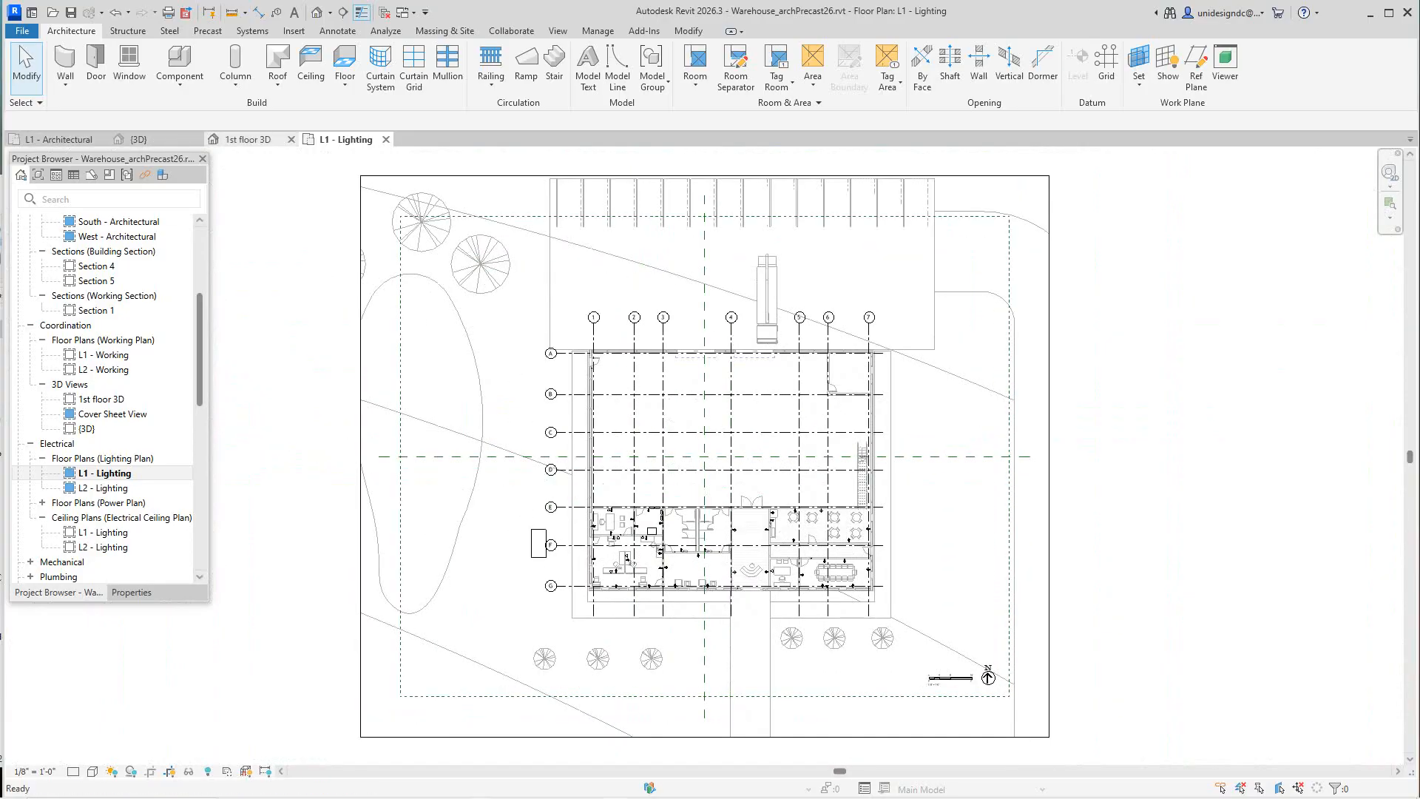
# Return to the 1st floor 3D view and examine the devices on the office, bathroom, reception and break room walls.
pyautogui.click(248, 139)
pyautogui.scroll(3, 777, 503)
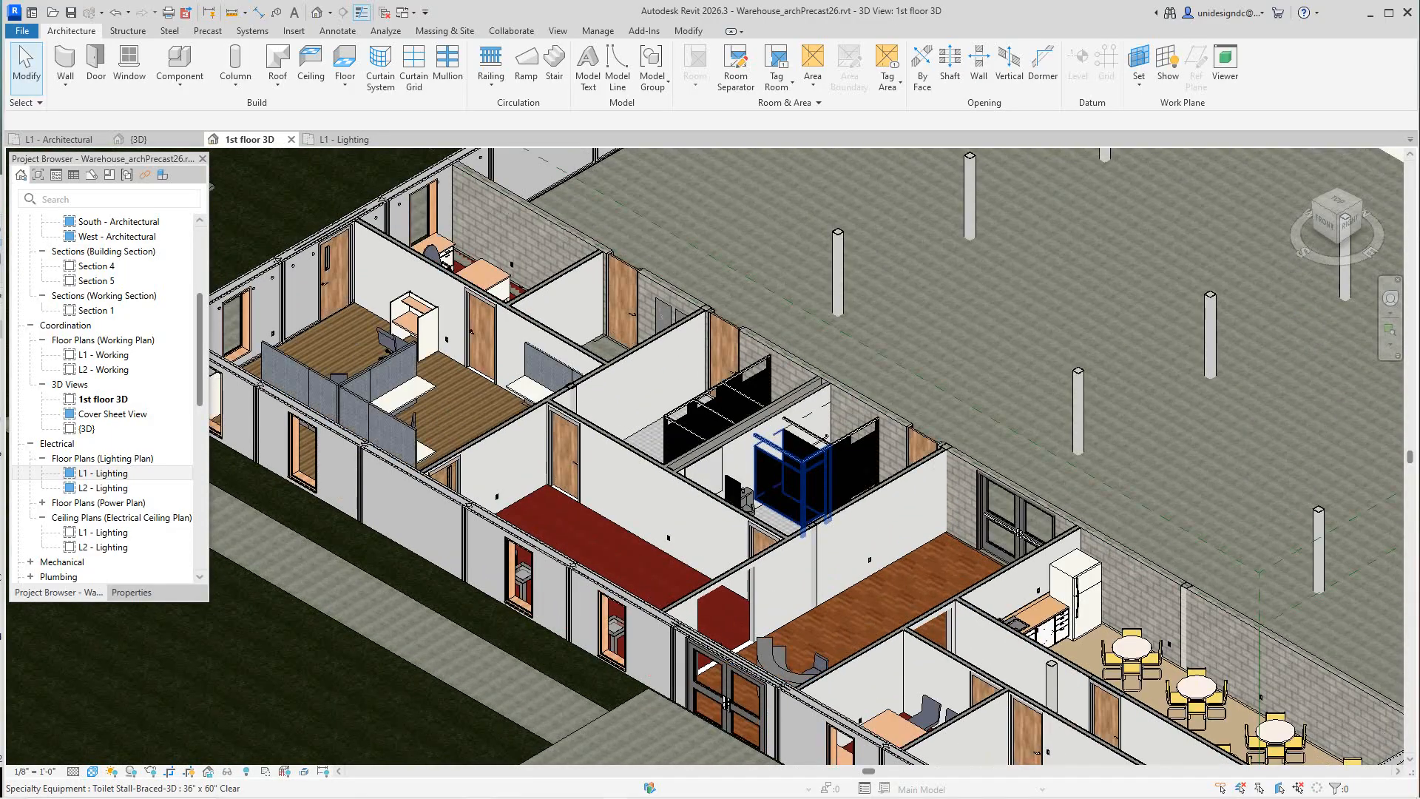
pyautogui.moveTo(777, 503); pyautogui.dragTo(792, 492, button='middle')
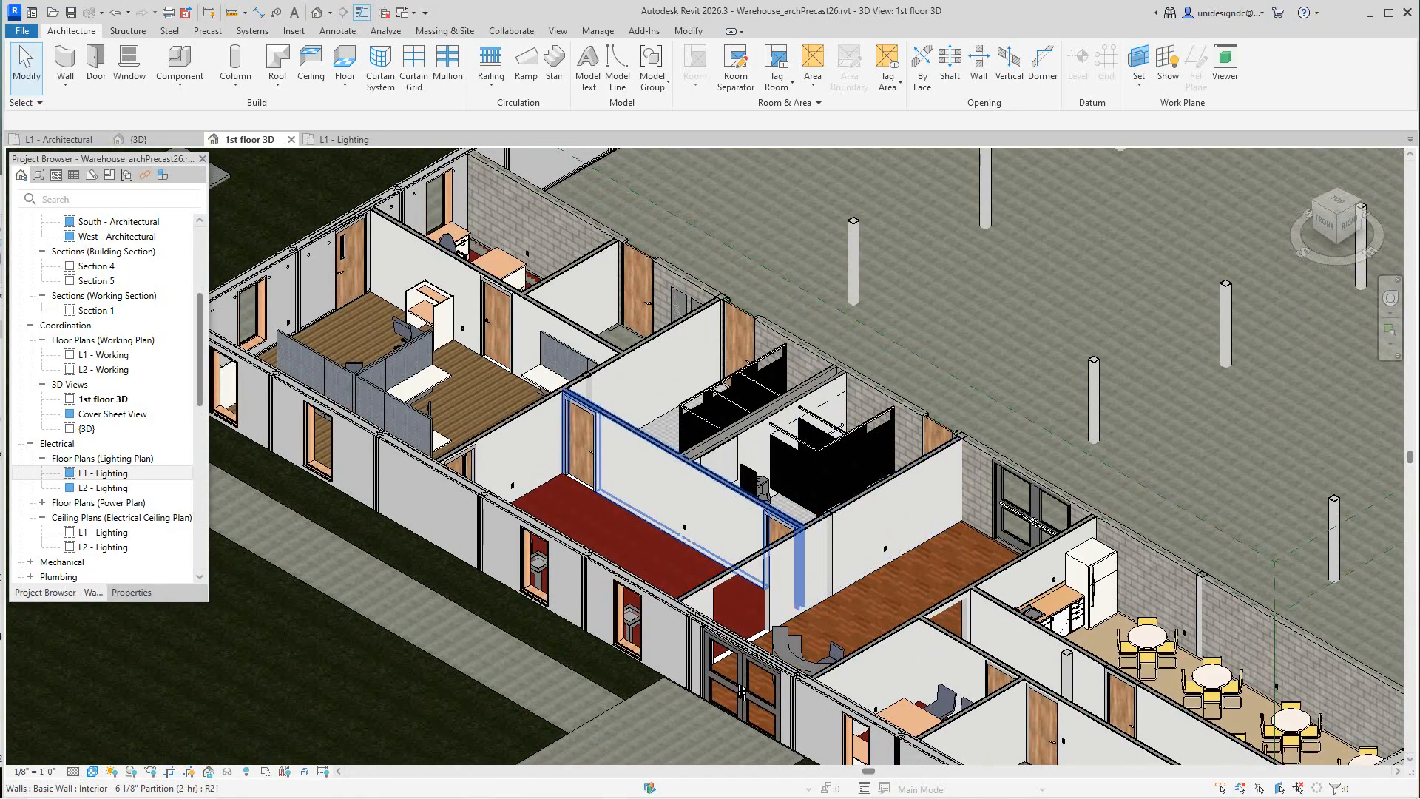
pyautogui.scroll(-3, 741, 692)
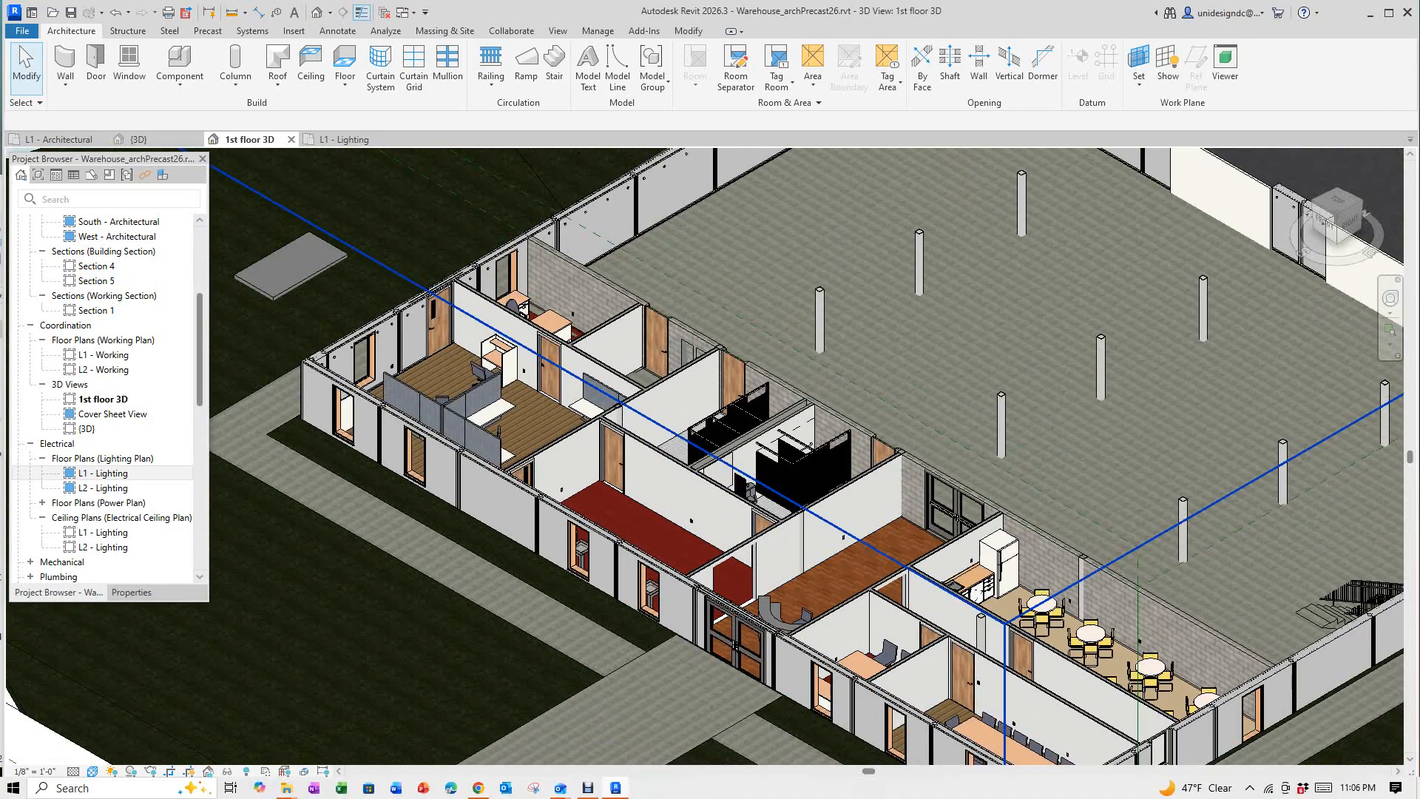
pyautogui.click(587, 788)
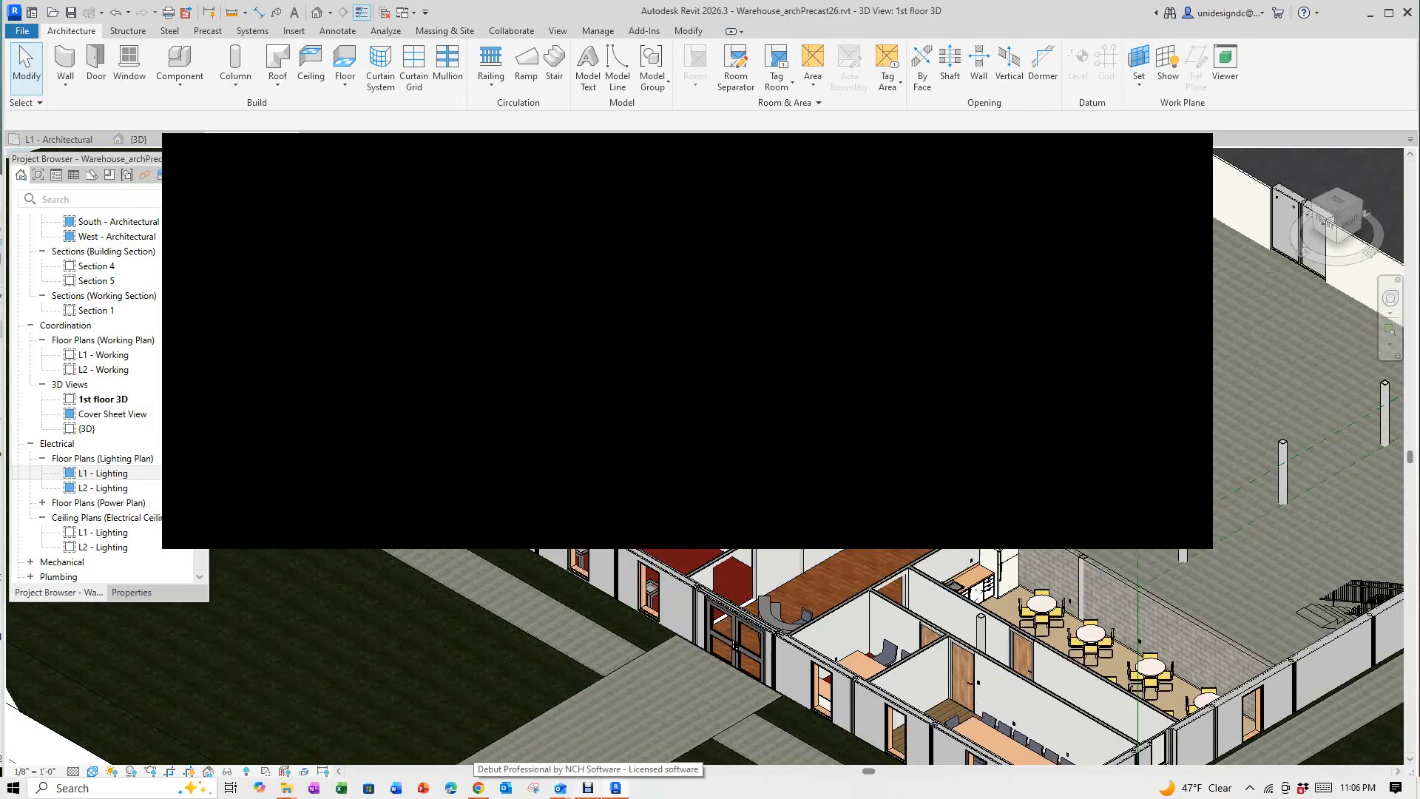